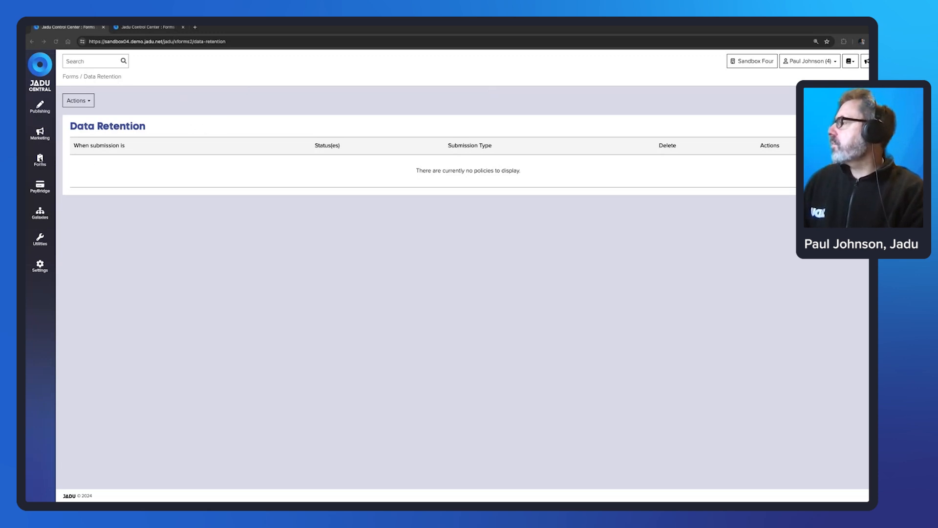
left_click(39, 159)
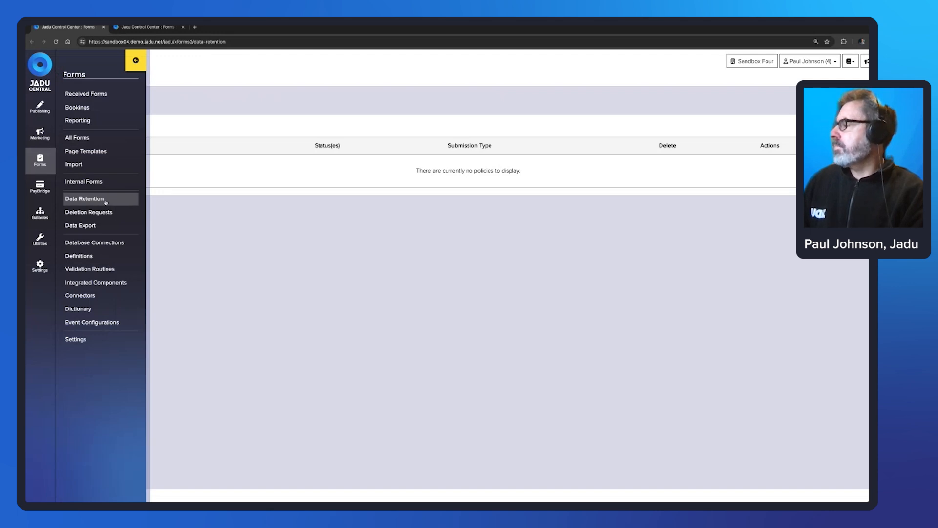
left_click(294, 219)
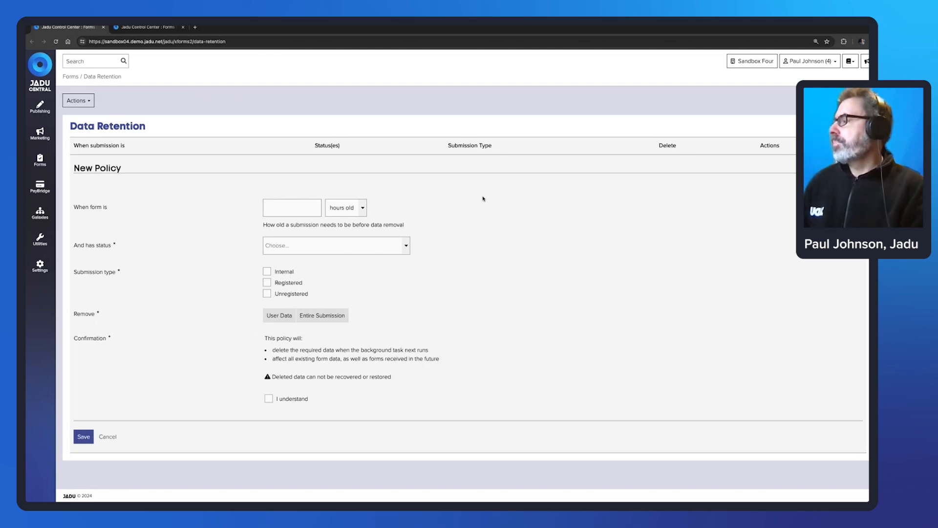
Apply the new data retention policy to Unregistered submissions that have the Incomplete status.
left_click(267, 294)
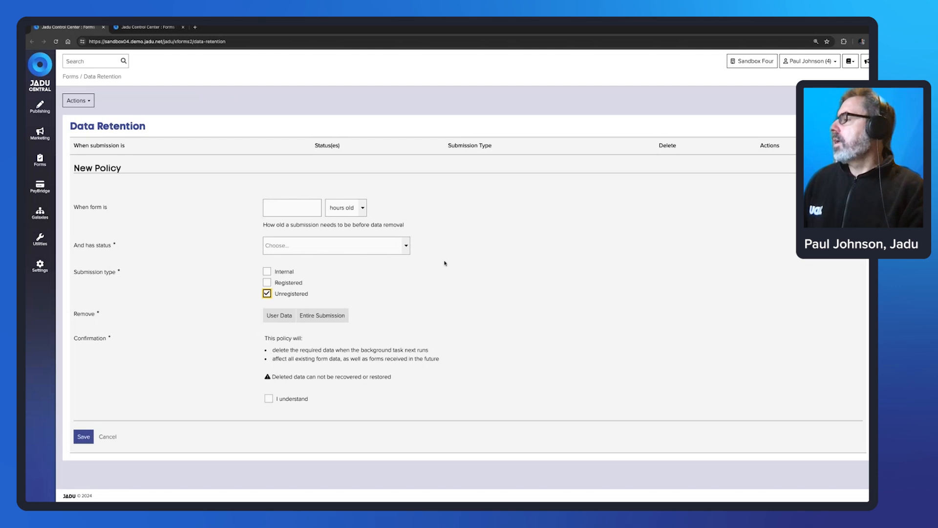
left_click(404, 247)
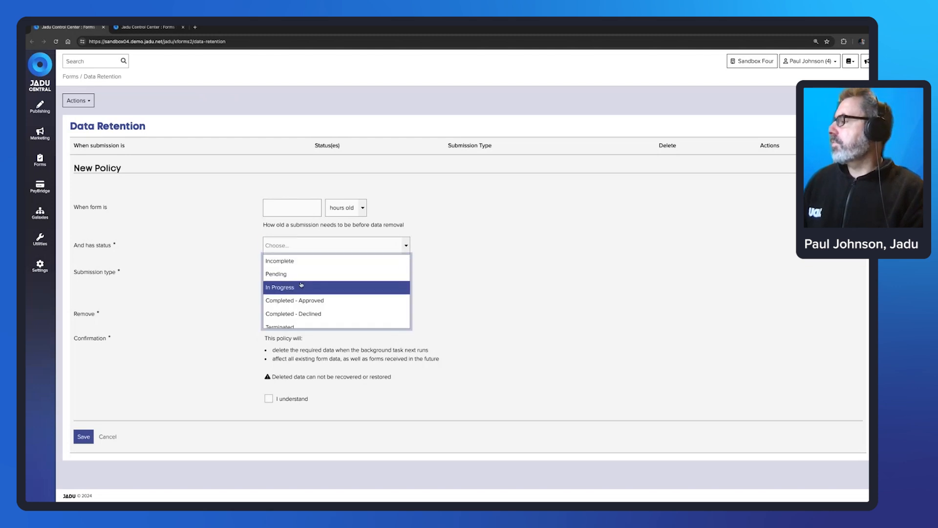
left_click(294, 260)
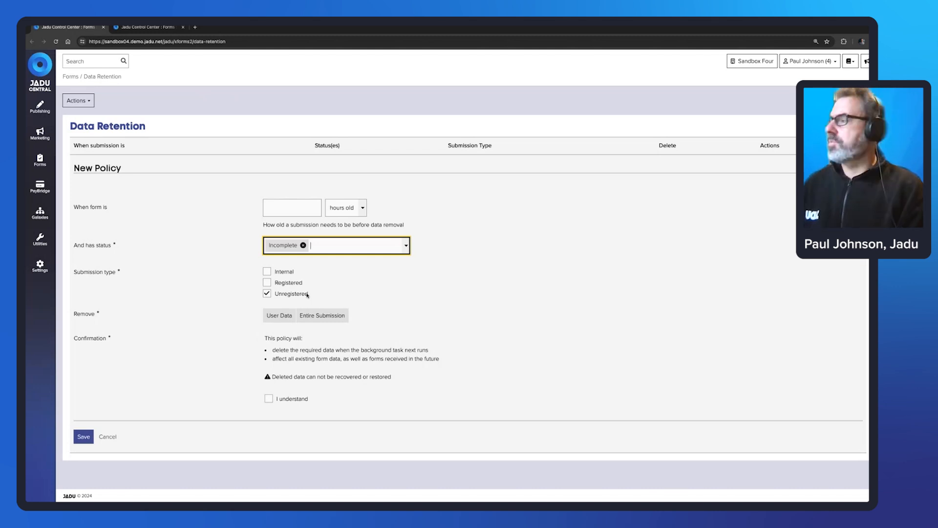
Set the submission age for the new retention policy to 1 day.
left_click(362, 209)
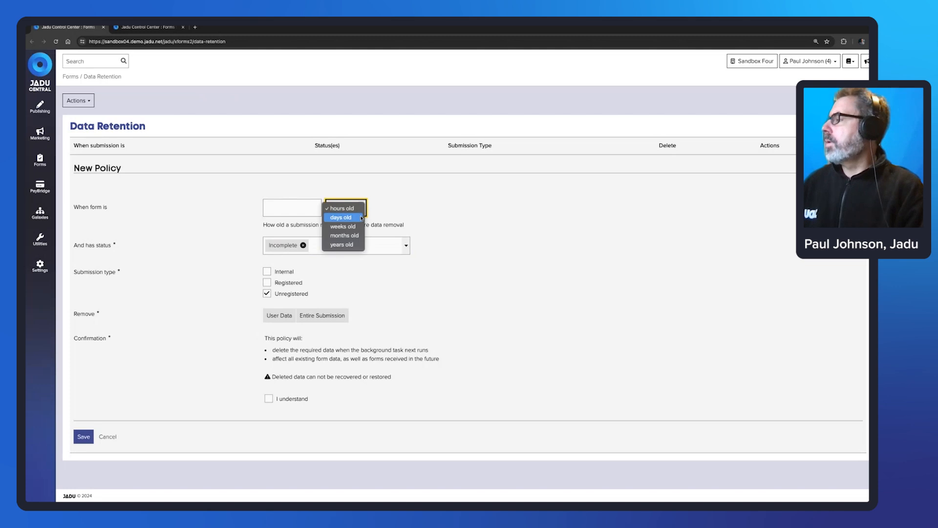
left_click(296, 208)
left_click(295, 208)
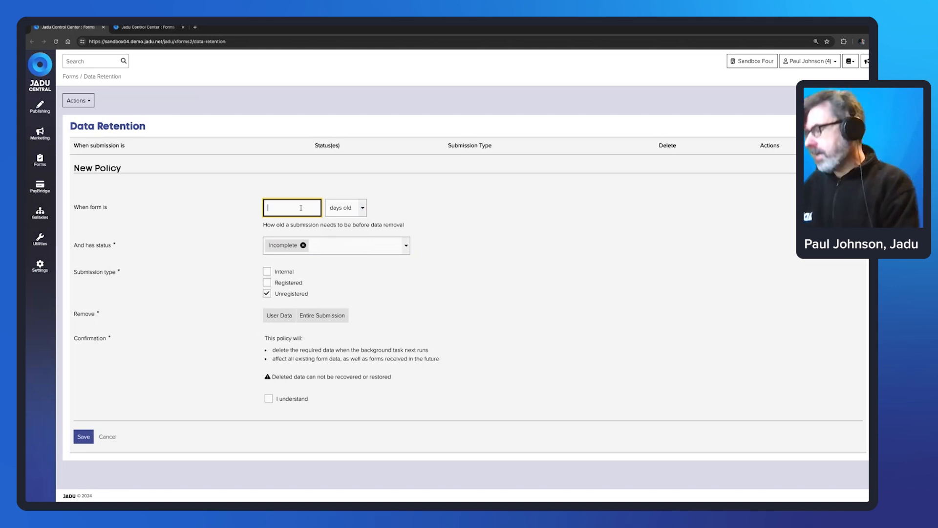
type("1")
left_click(559, 243)
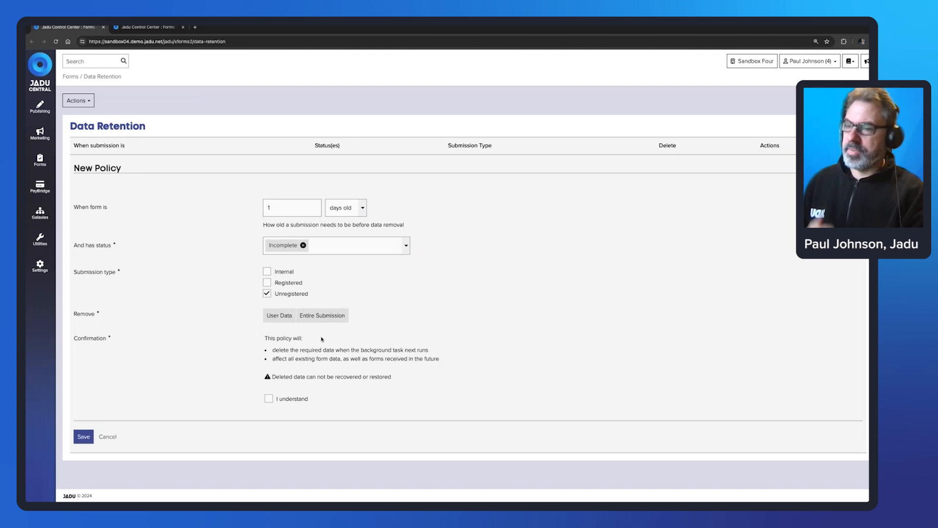
Choose User Data as what the policy removes, acknowledge that deleted data cannot be recovered, and save the policy.
left_click(280, 315)
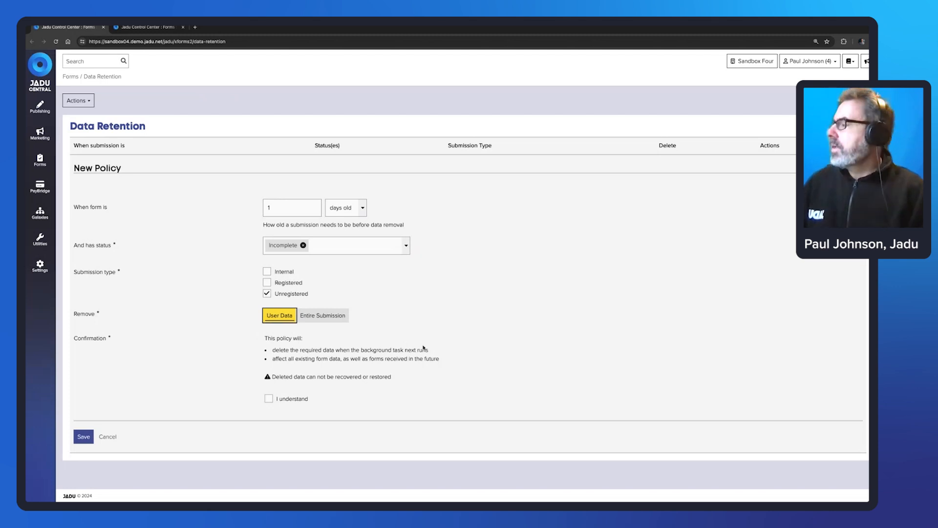
left_click(338, 319)
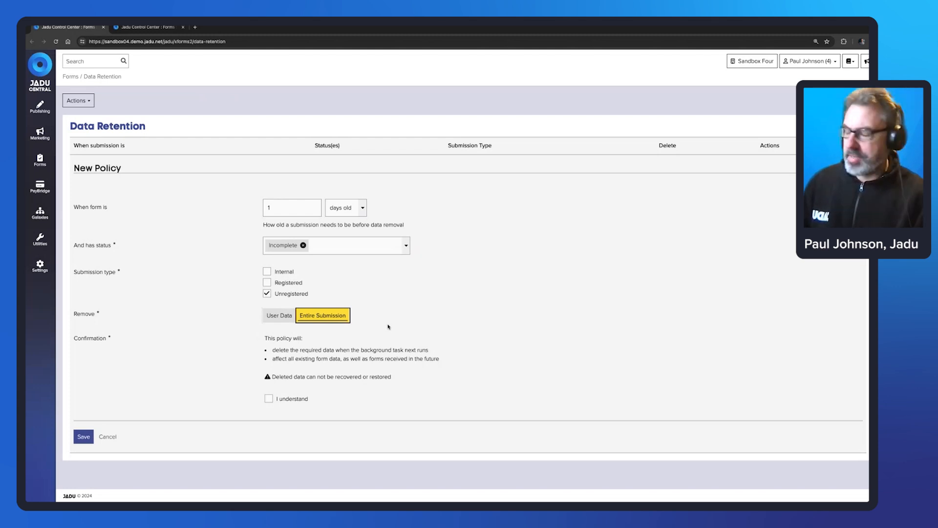
left_click(279, 315)
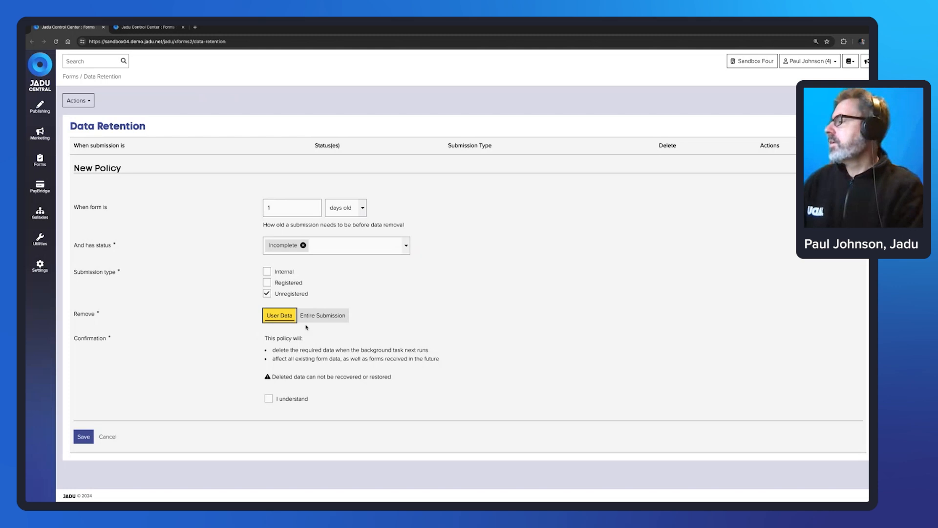
left_click(269, 399)
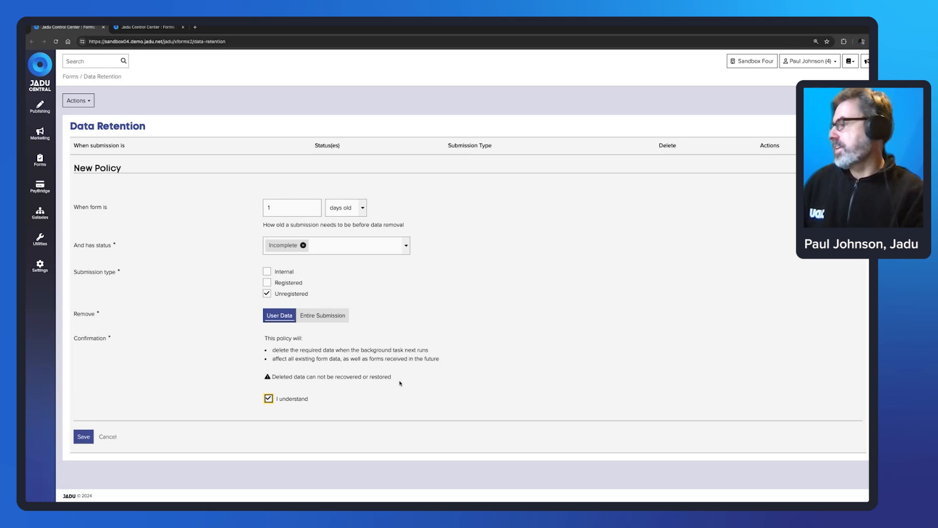
left_click(82, 437)
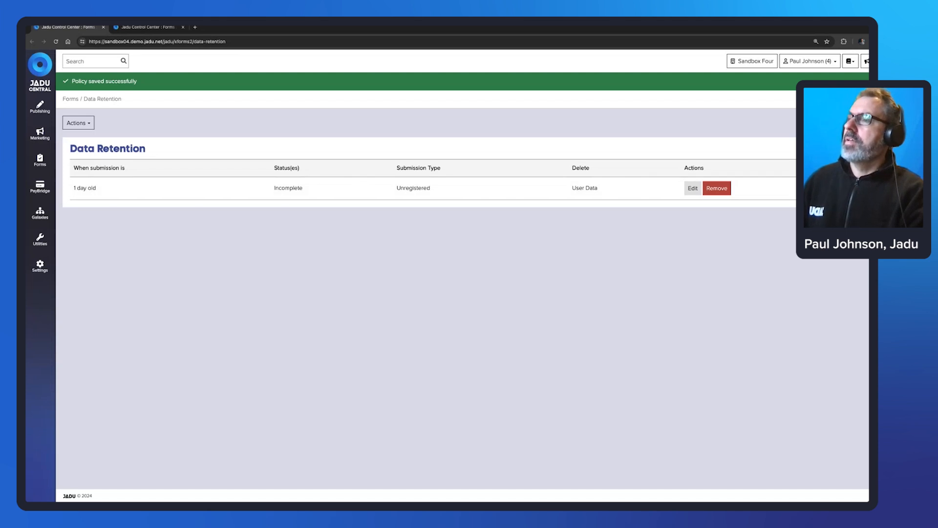
Start a second retention policy for Internal and Registered submissions that have the Incomplete status.
left_click(852, 123)
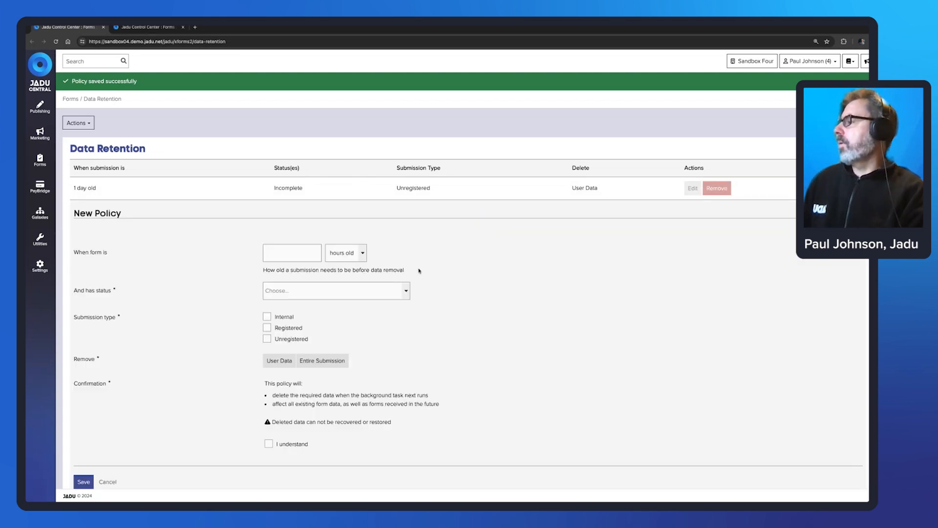
left_click(267, 317)
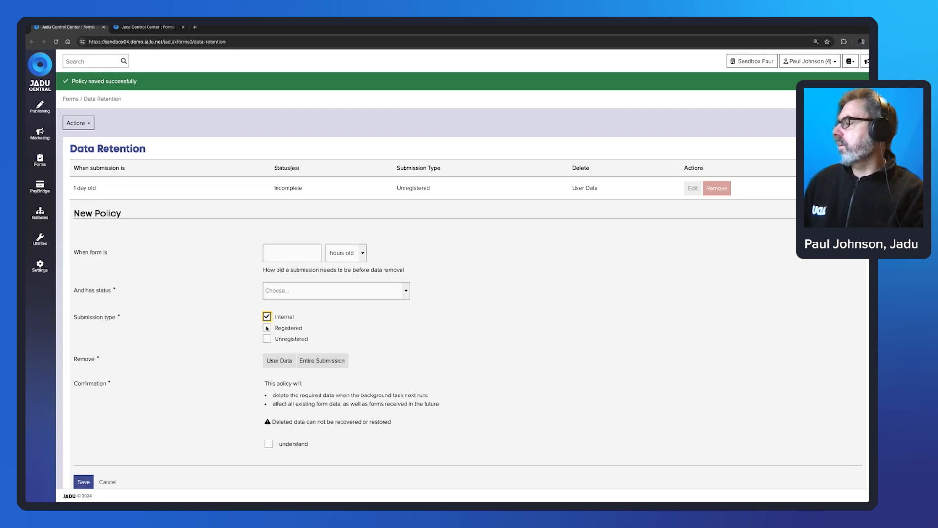
left_click(267, 328)
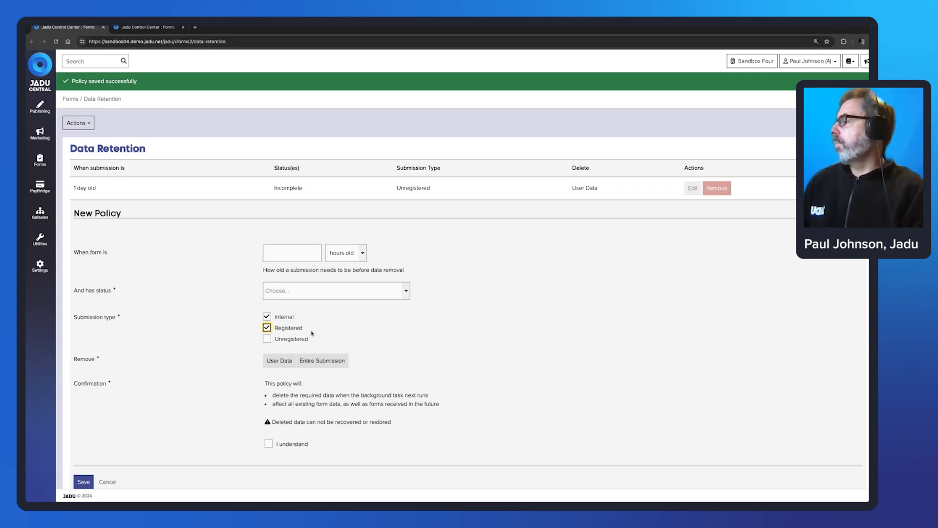
left_click(385, 293)
left_click(385, 304)
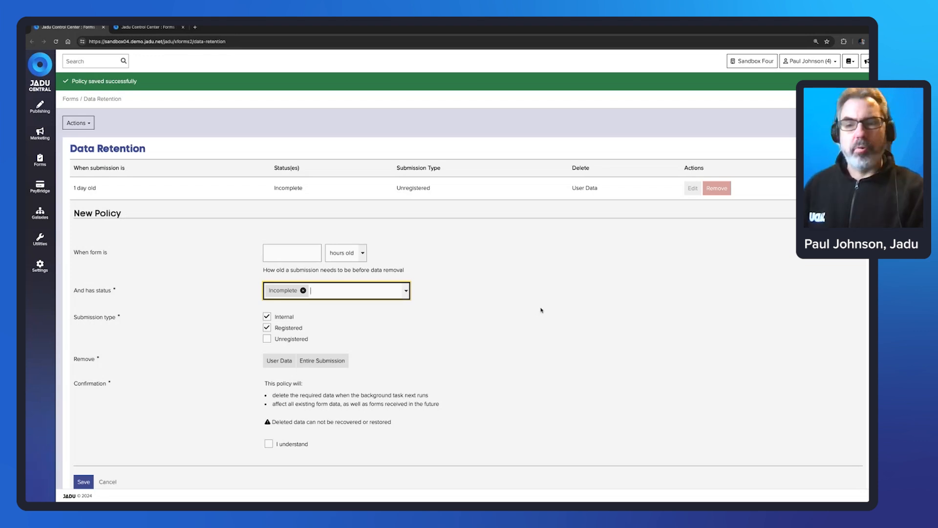
Set the submission age for the second policy to 4 weeks.
left_click(346, 252)
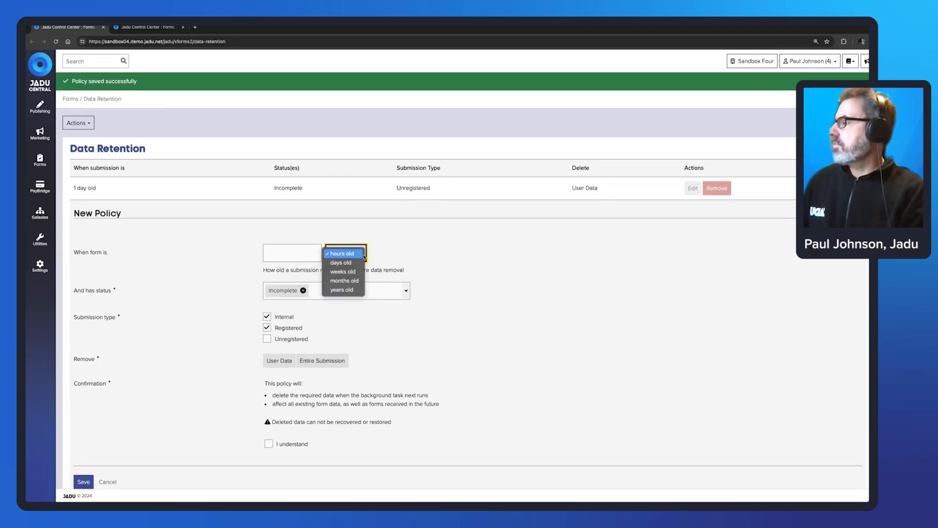
left_click(325, 272)
left_click(301, 256)
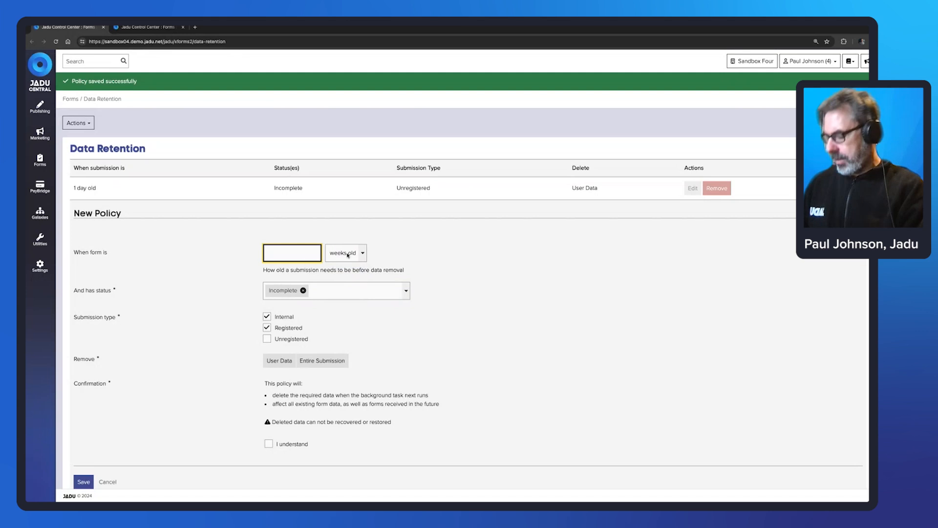
type("4")
left_click(543, 270)
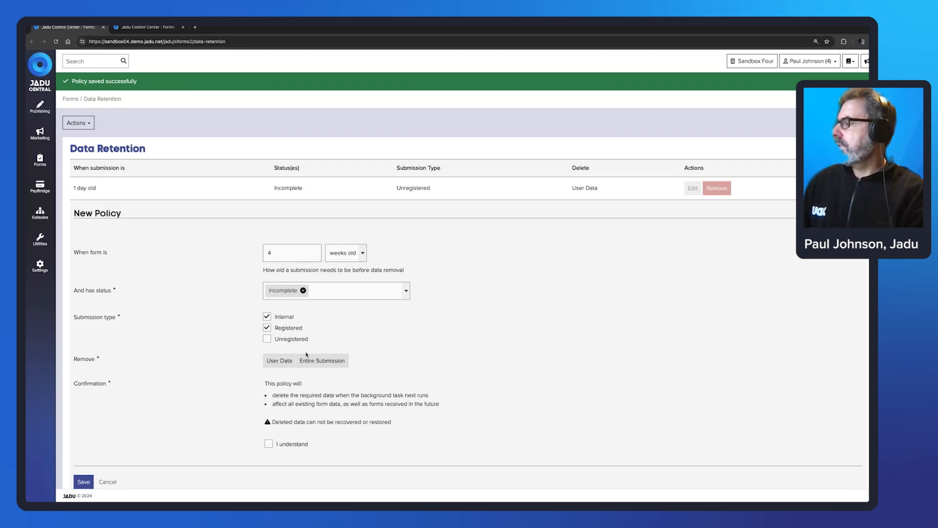
Have the 4-week policy remove User Data, accept the deletion acknowledgement, and save it.
left_click(272, 363)
left_click(273, 363)
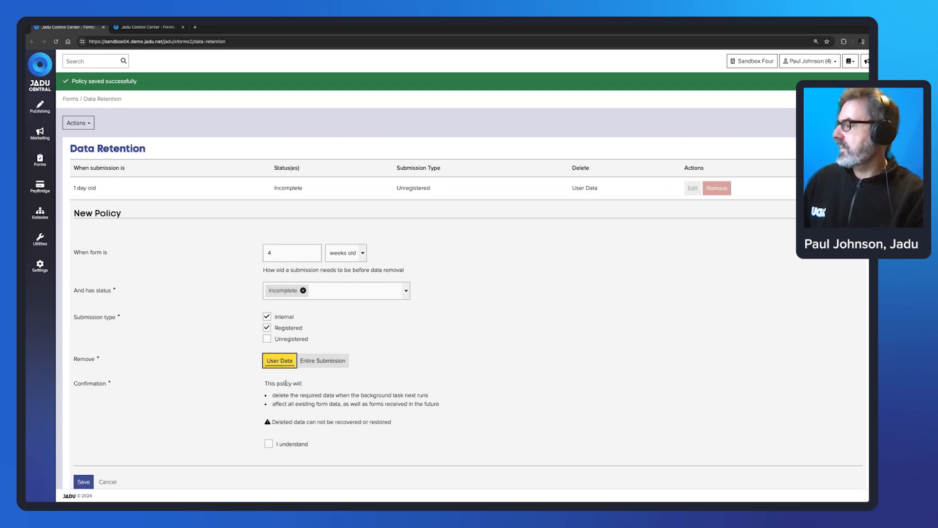
left_click(269, 444)
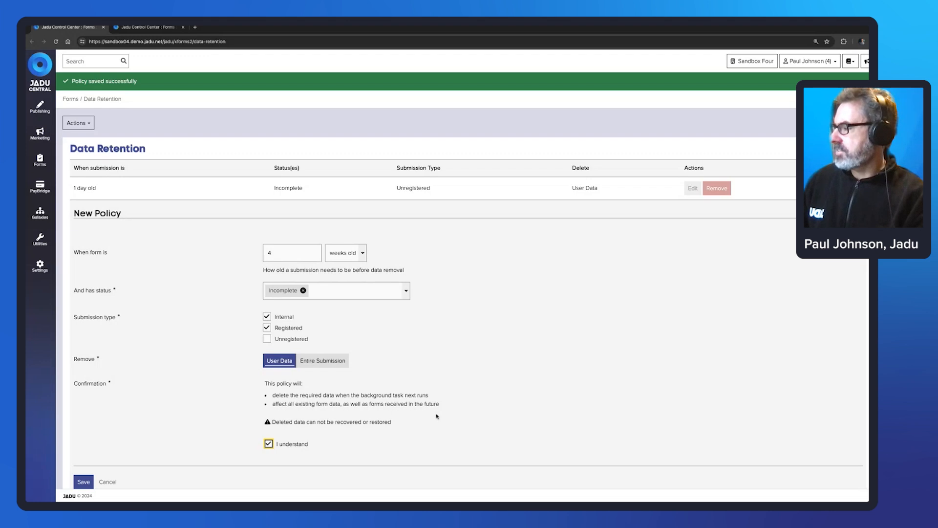
scroll(404, 394, "down", 1)
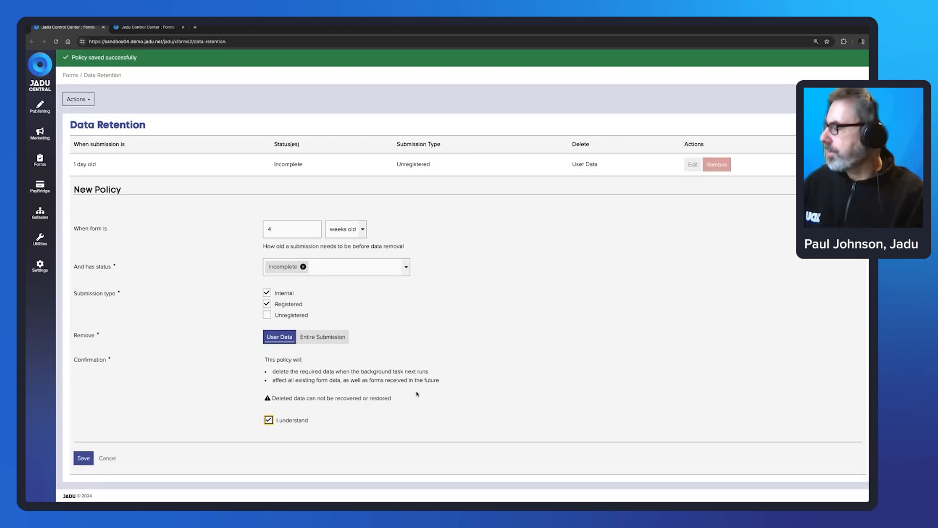
left_click(84, 458)
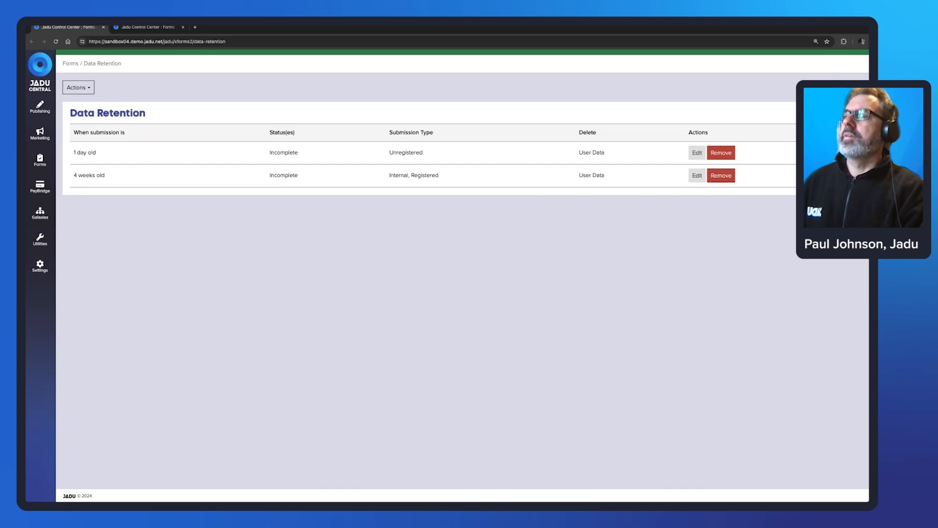
Start a third retention policy and set its submission age to 2 years.
left_click(852, 87)
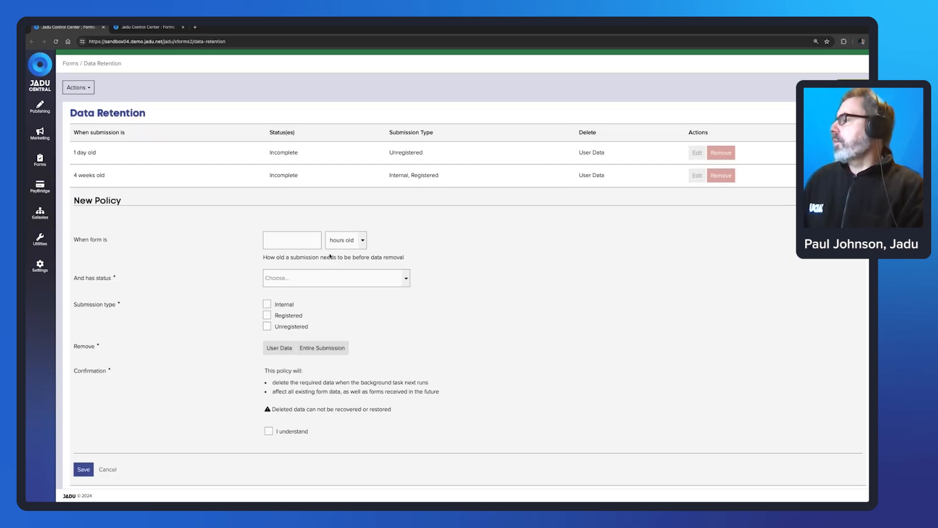
left_click(284, 240)
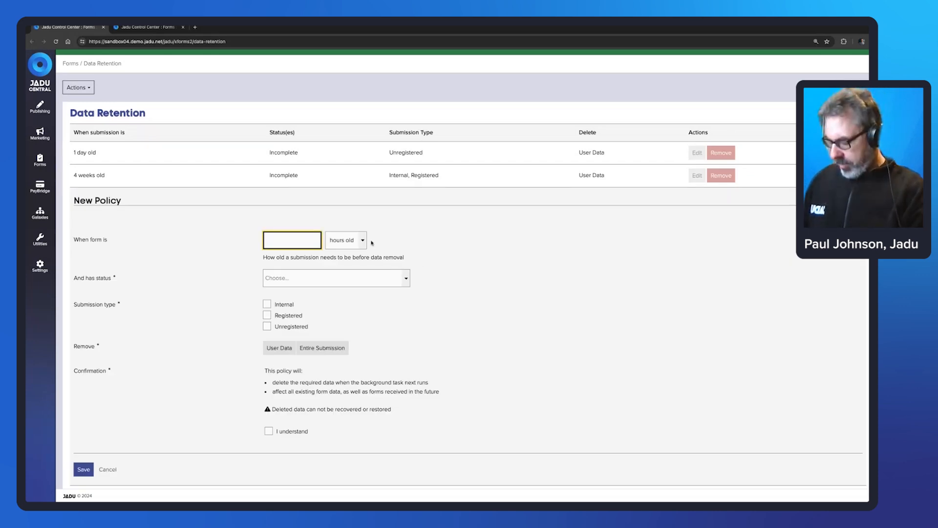
type("2")
left_click(364, 241)
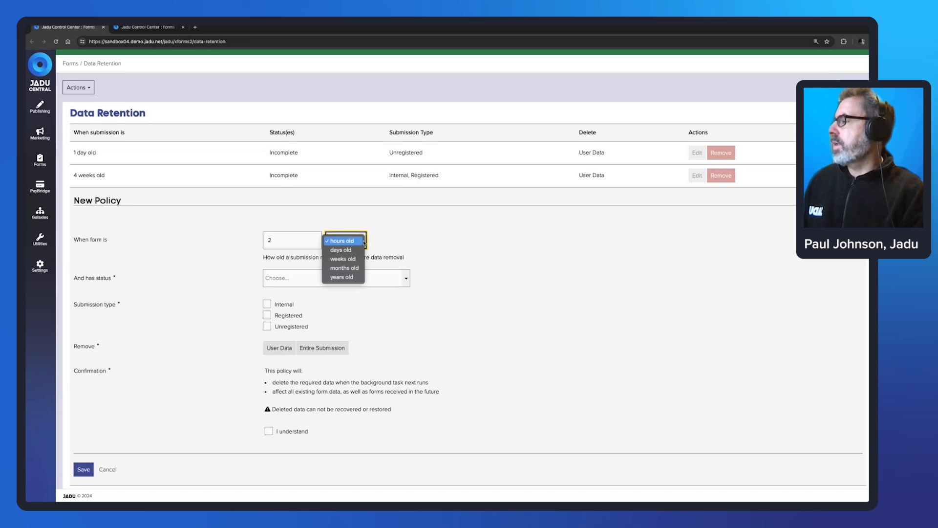
left_click(356, 277)
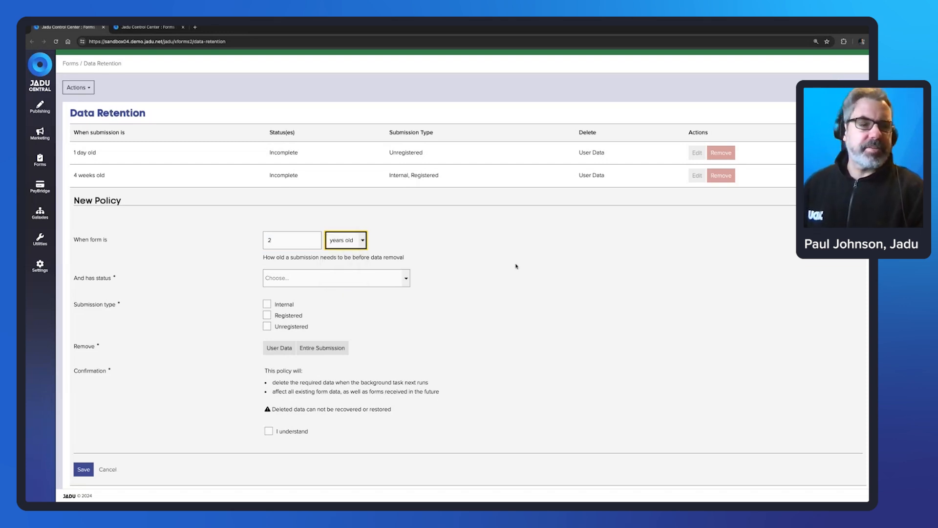
left_click(503, 254)
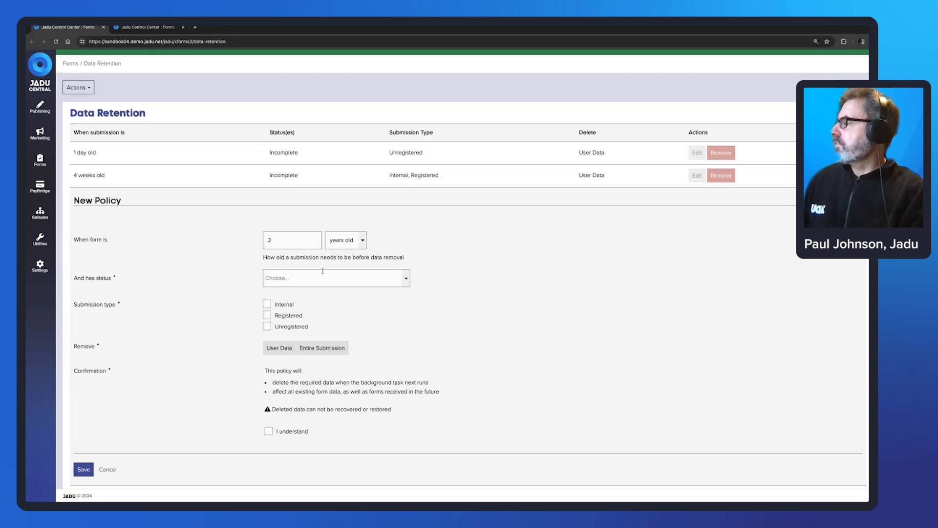
Select Submitted as the status the 2-year policy applies to.
left_click(407, 278)
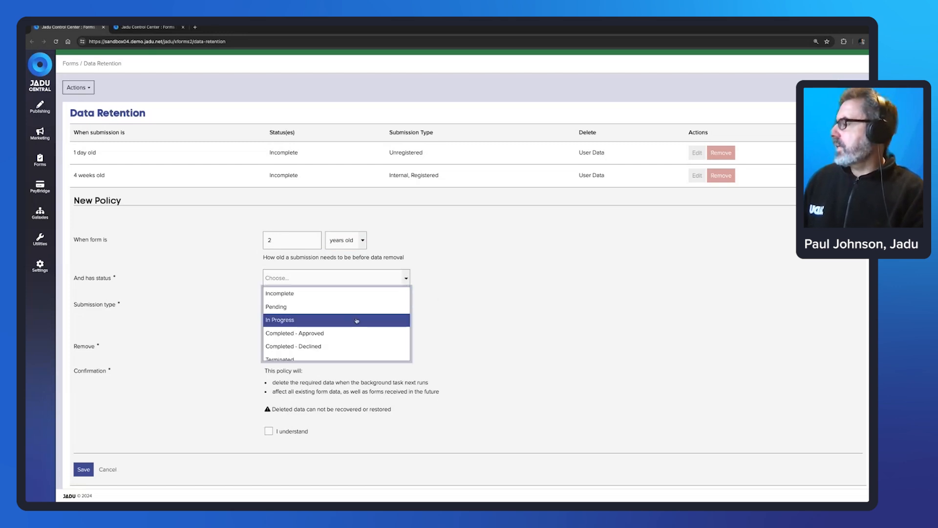
scroll(315, 329, "down", 1)
left_click(315, 342)
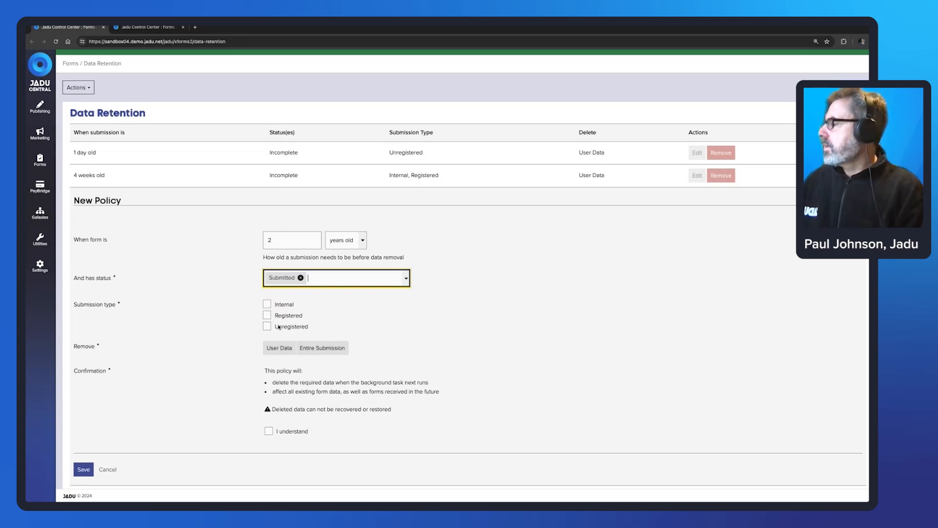
Include Internal, Registered and Unregistered submissions in the 2-year policy and choose User Data for removal.
left_click(266, 304)
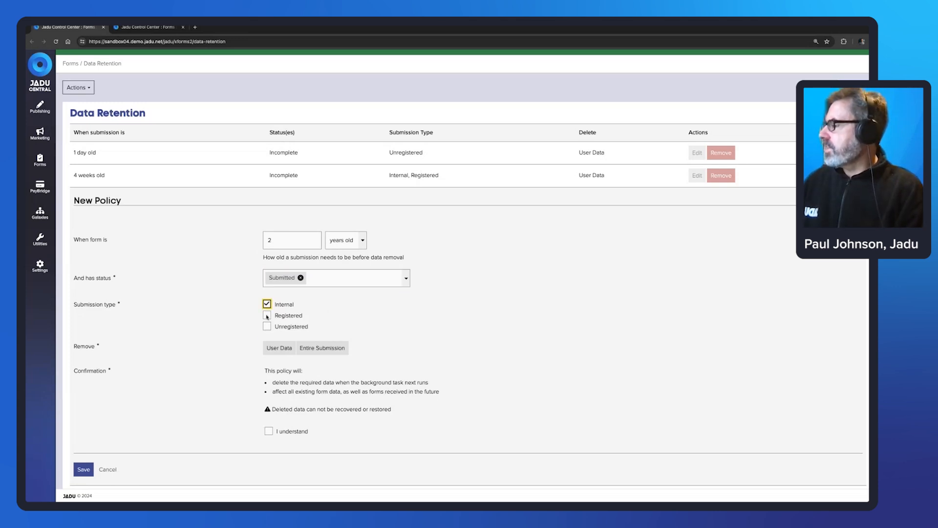
left_click(267, 315)
left_click(267, 326)
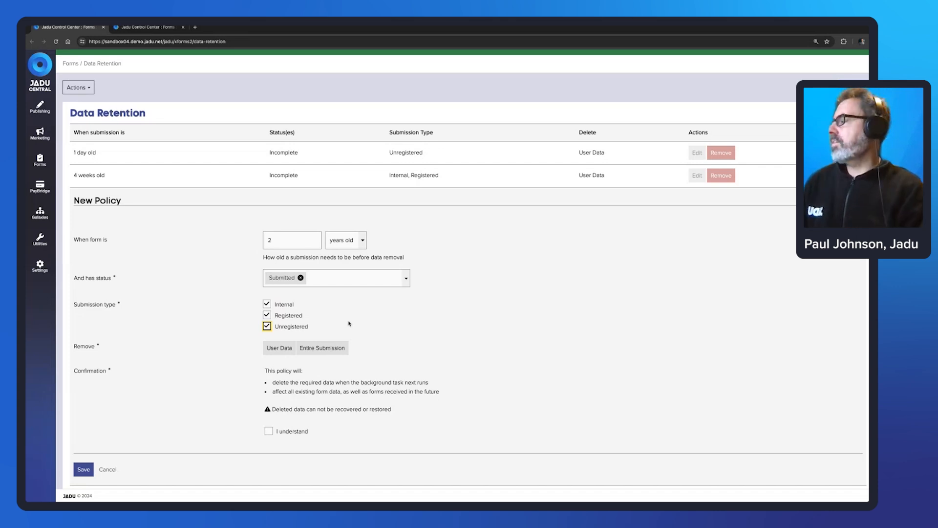
left_click(275, 348)
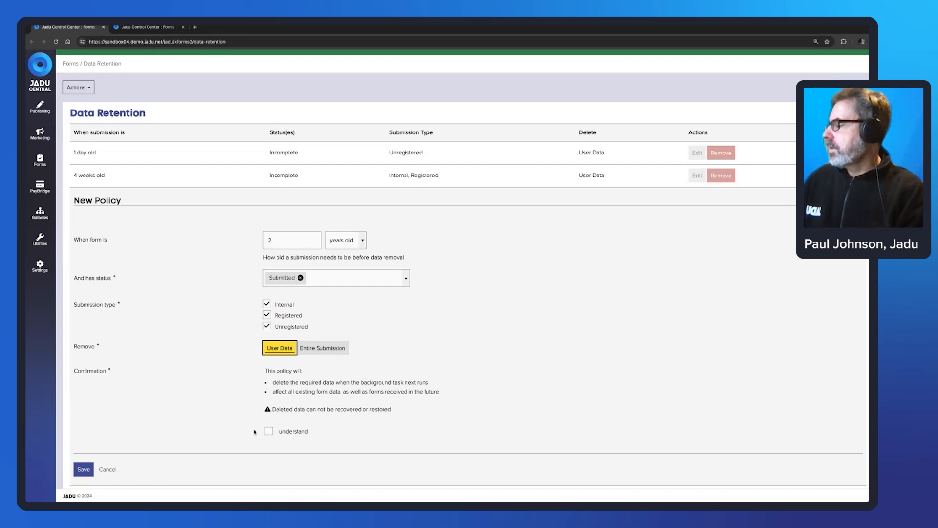
Accept the deletion acknowledgement for the 2-year policy and save it.
left_click(329, 277)
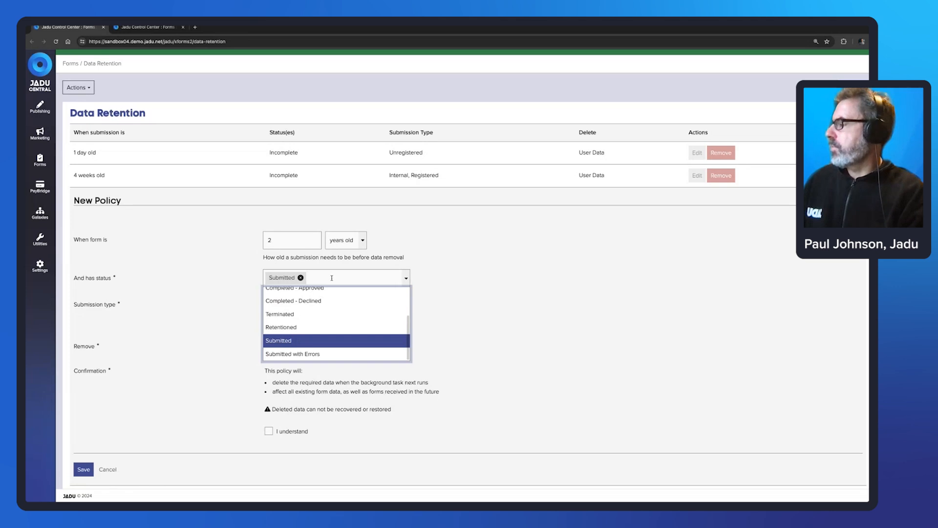
left_click(506, 294)
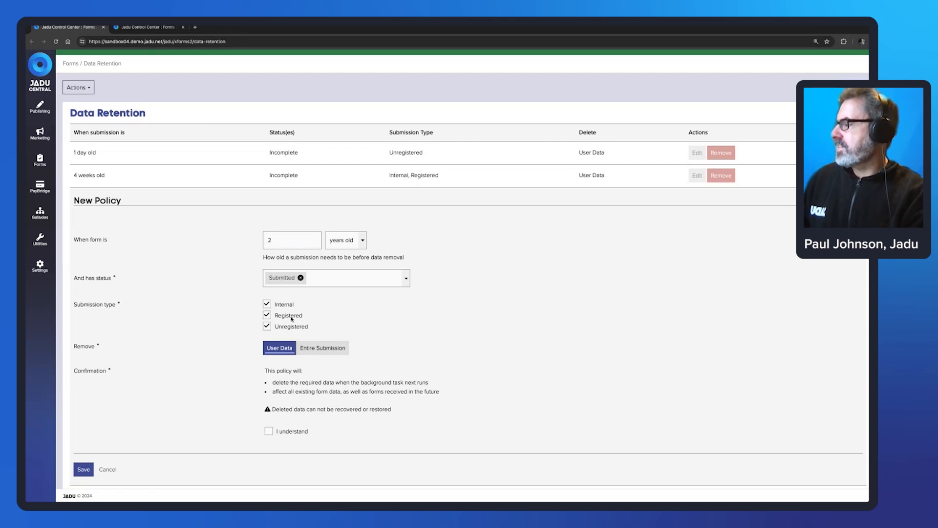
left_click(269, 431)
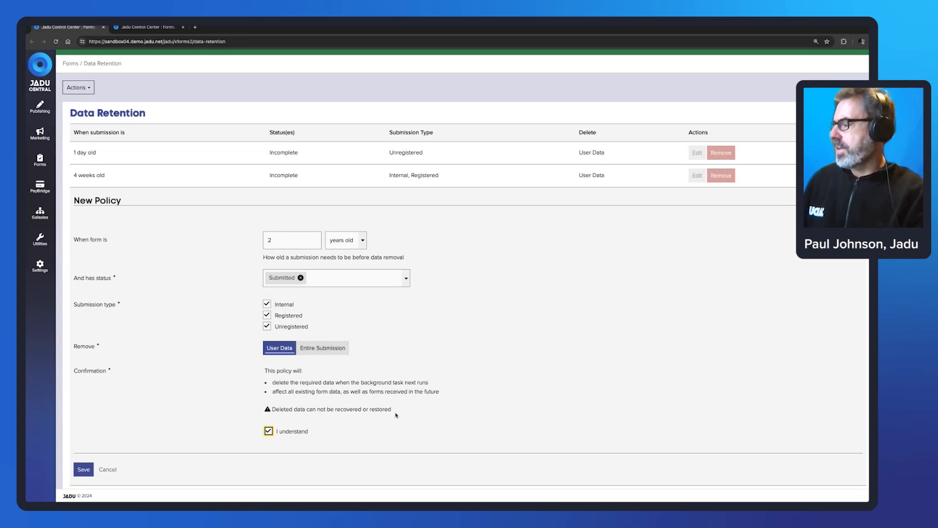
left_click(81, 470)
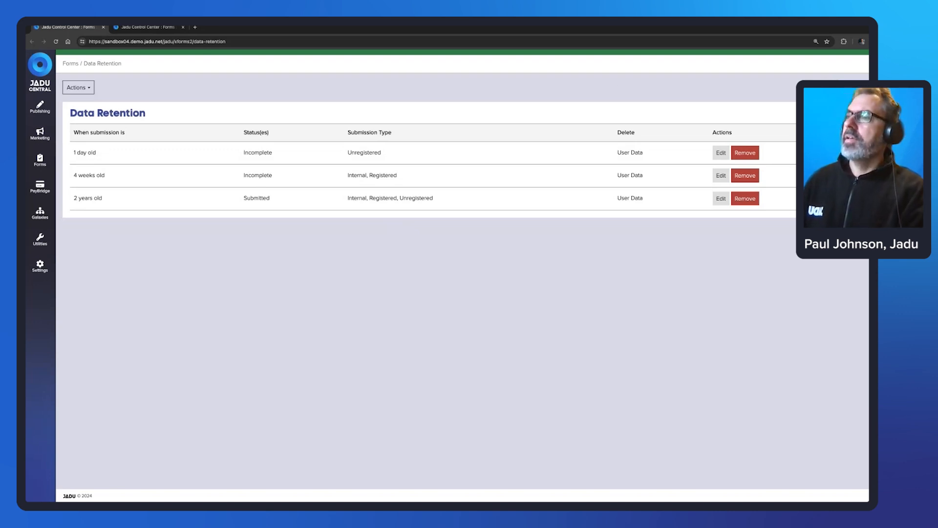
Start a fourth retention policy and set its submission age to 4 years.
left_click(852, 87)
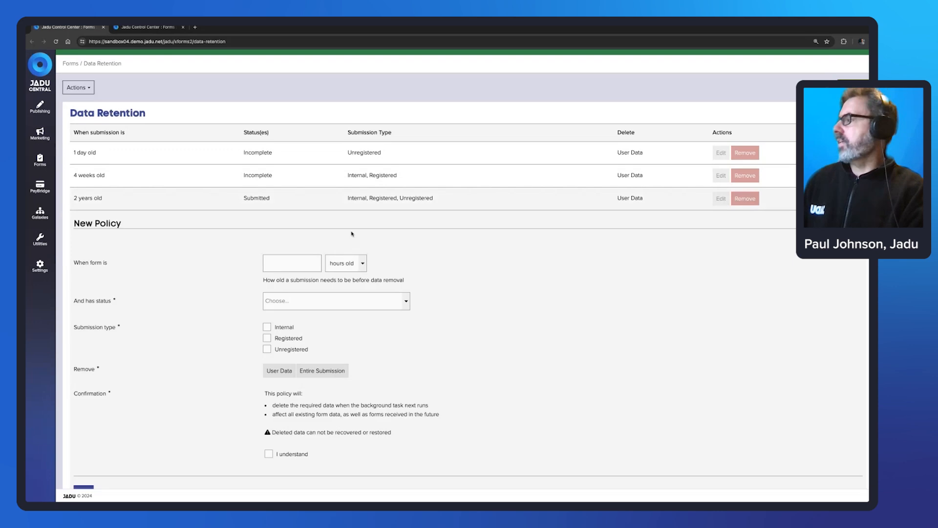
left_click(287, 263)
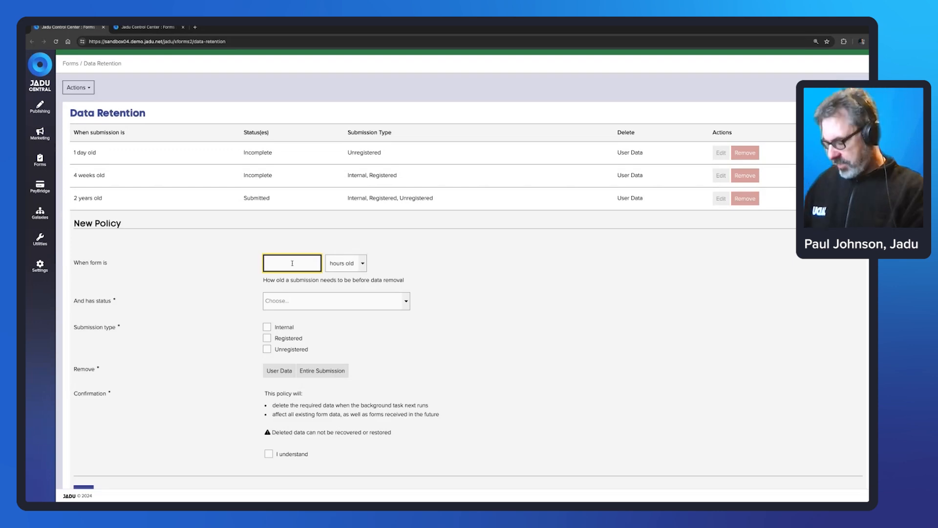
type("4")
left_click(362, 264)
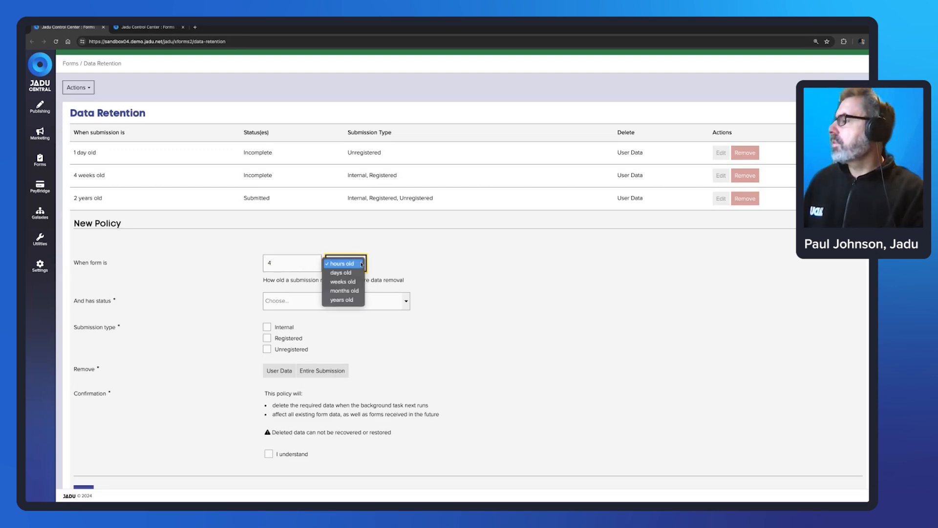
left_click(350, 301)
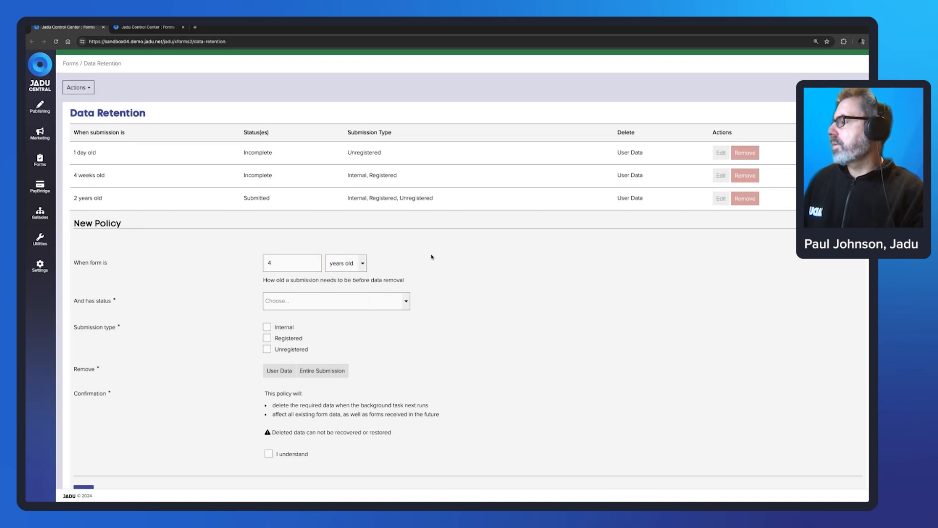
Apply the 4-year policy to Retentioned submissions of the Internal, Registered and Unregistered types.
scroll(349, 246, "down", 1)
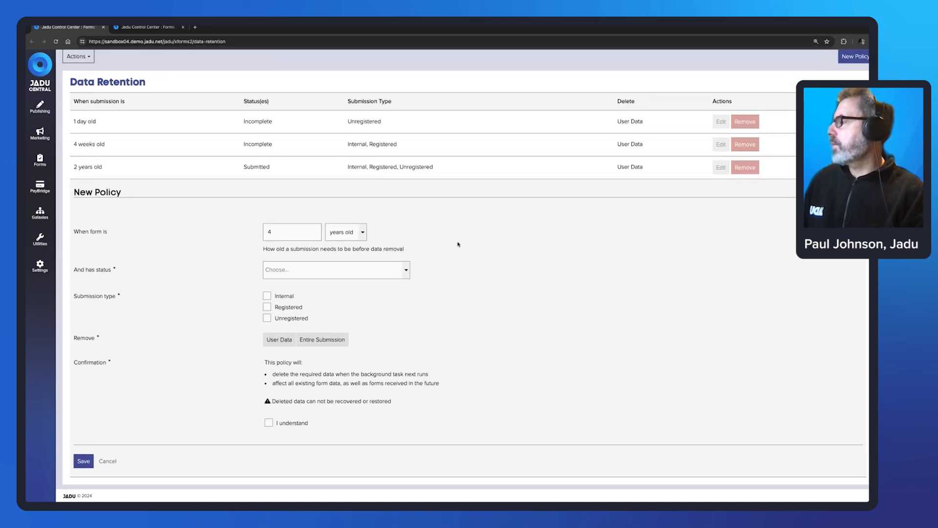
left_click(350, 266)
scroll(310, 319, "down", 1)
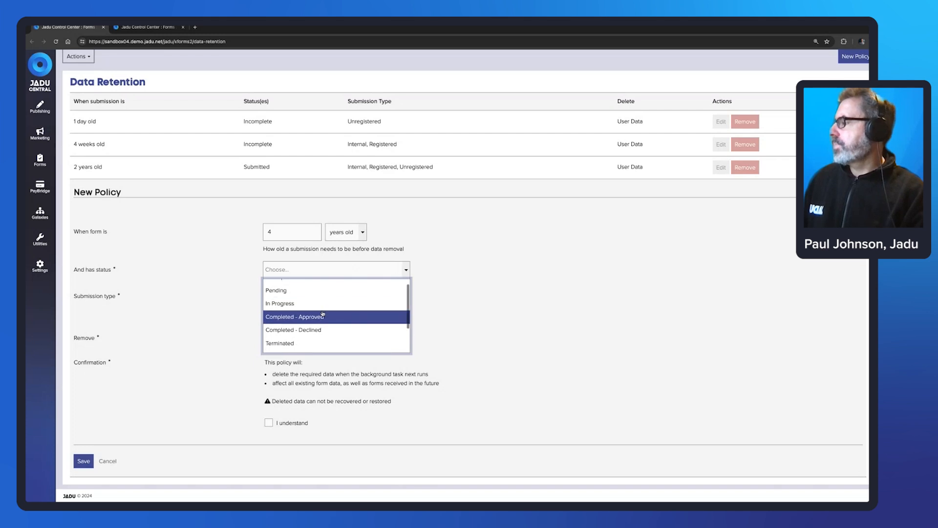
left_click(309, 337)
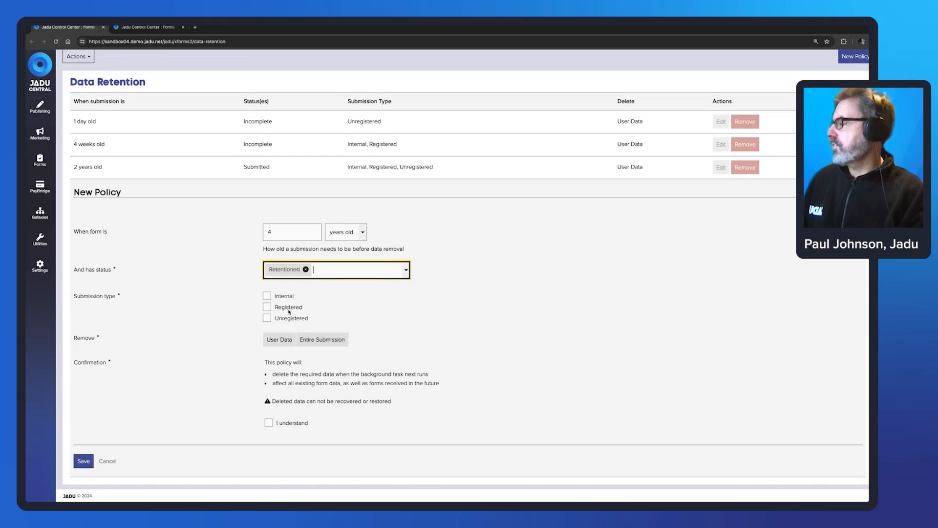
left_click(267, 296)
left_click(267, 307)
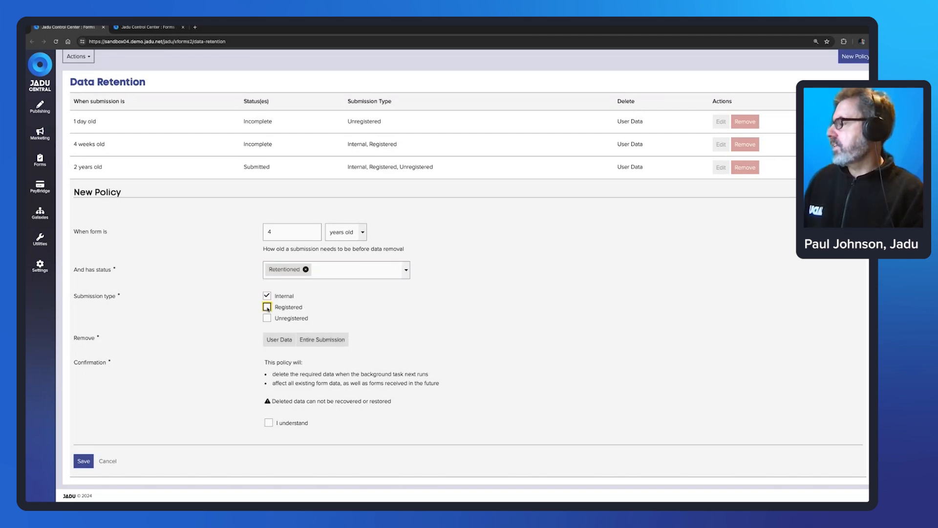
left_click(267, 319)
Have the 4-year policy remove the Entire Submission, accept the deletion acknowledgement, and save it.
left_click(336, 342)
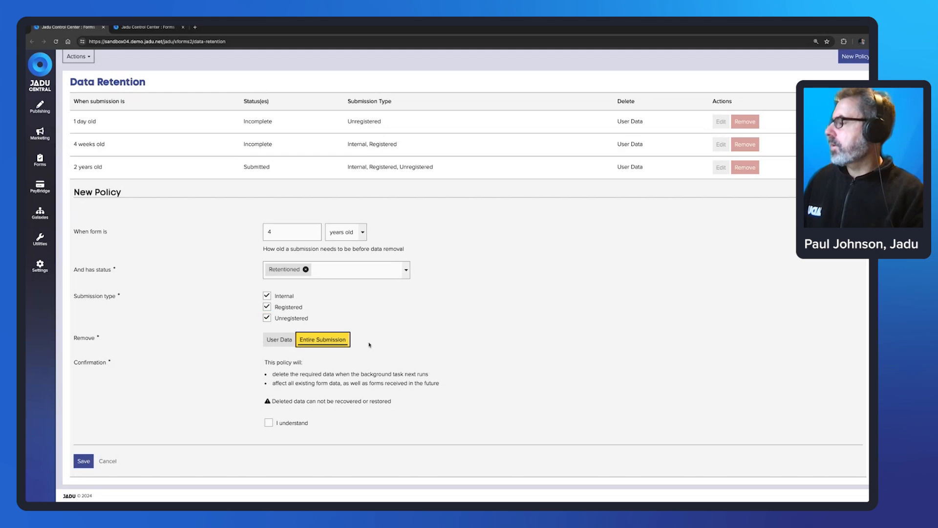
left_click(298, 422)
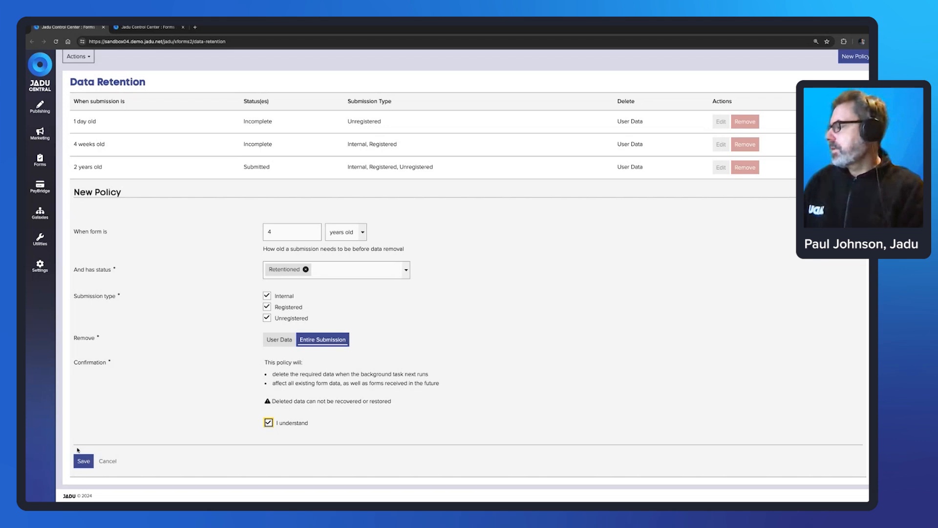
left_click(82, 463)
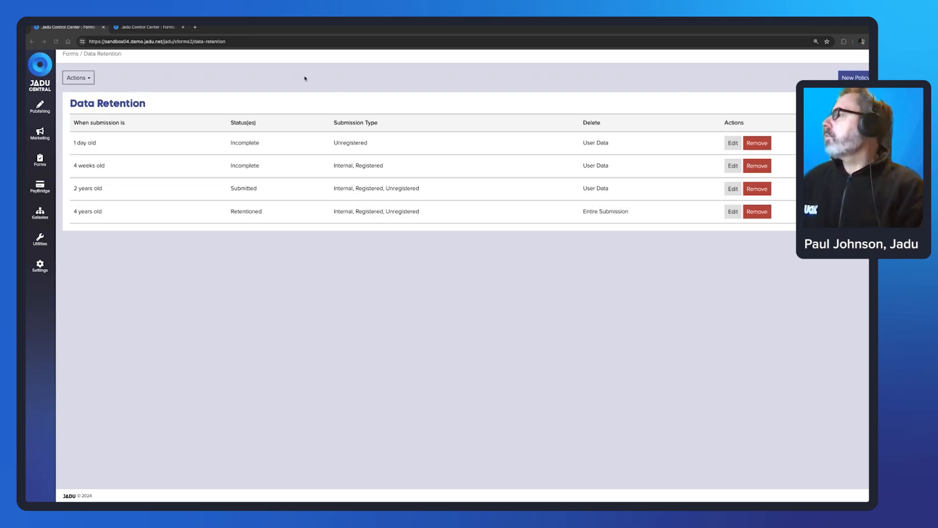
Switch to the Business Enquiry form's data retention settings and turn on overriding of global policies.
left_click(144, 28)
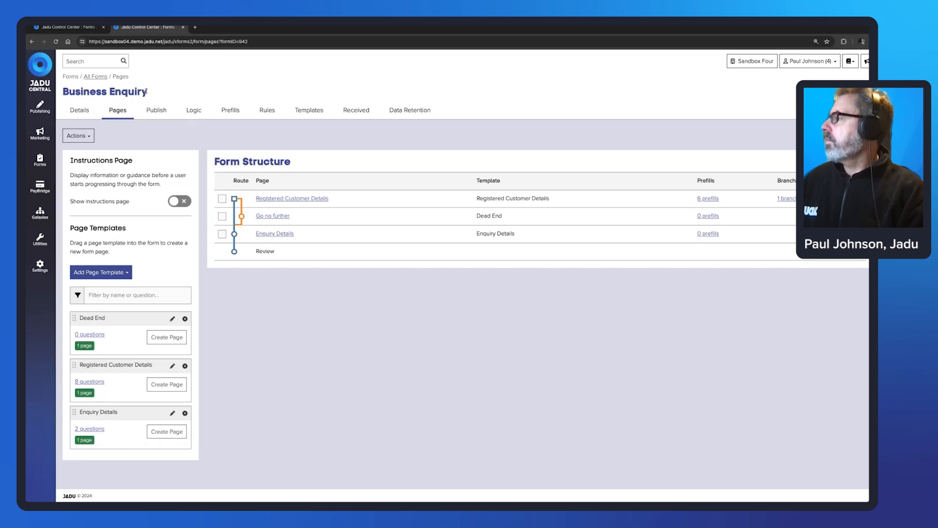
left_click_drag(146, 91, 62, 92)
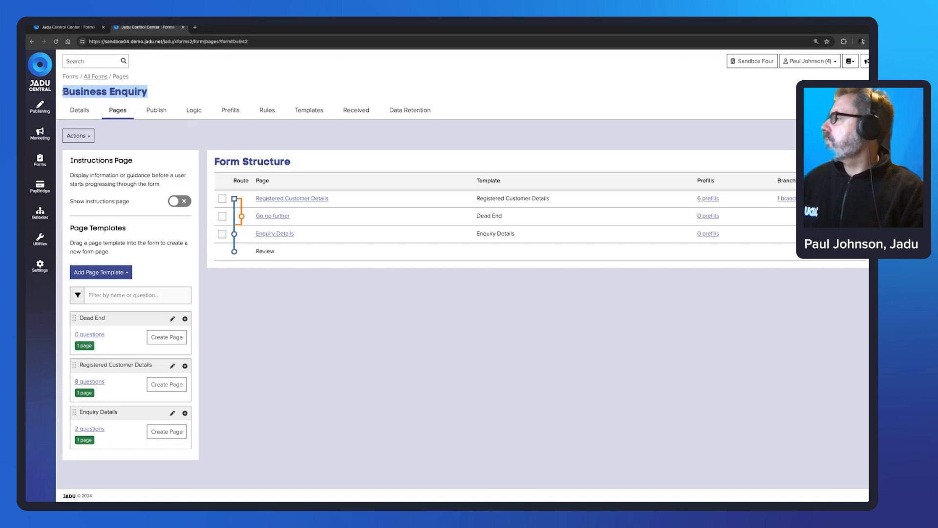
left_click(150, 97)
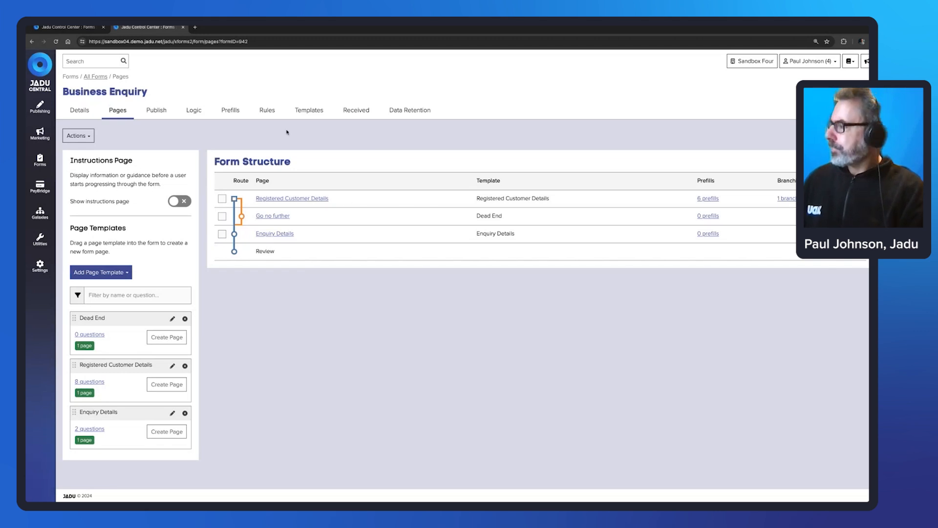
left_click(409, 111)
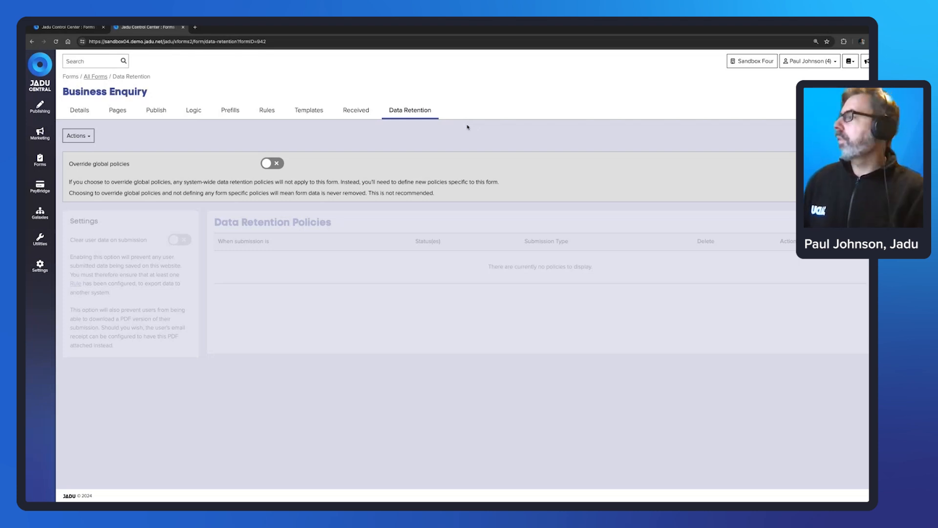
left_click(264, 163)
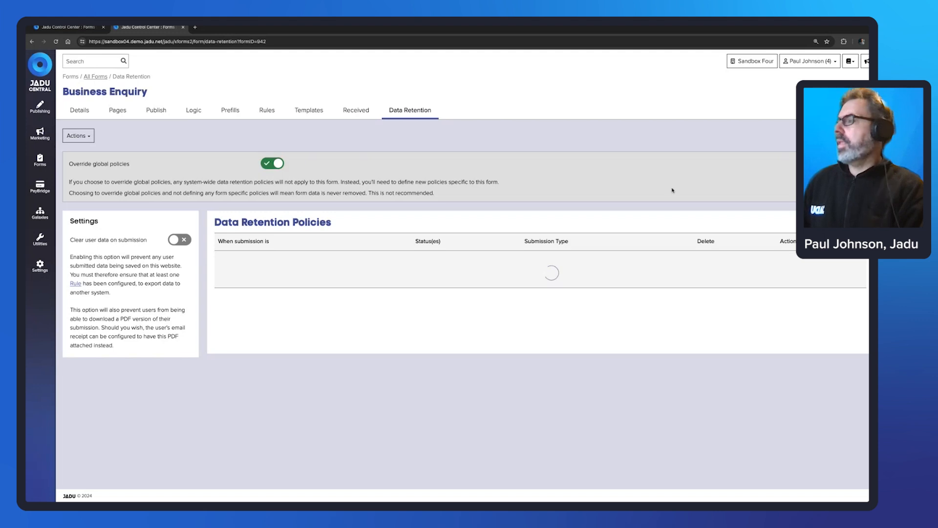
Start a form-specific retention policy for Business Enquiry with status Submitted and an age of 3 years.
scroll(587, 280, "down", 3)
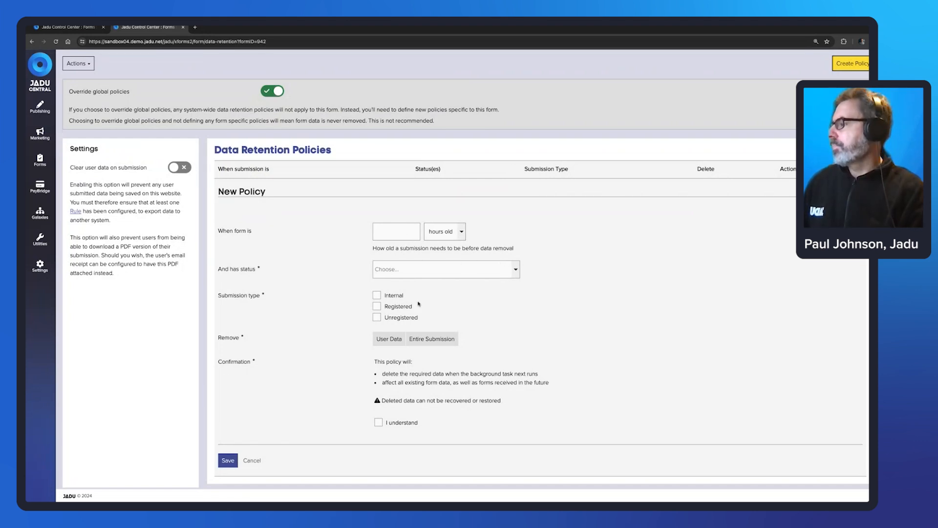
left_click(437, 269)
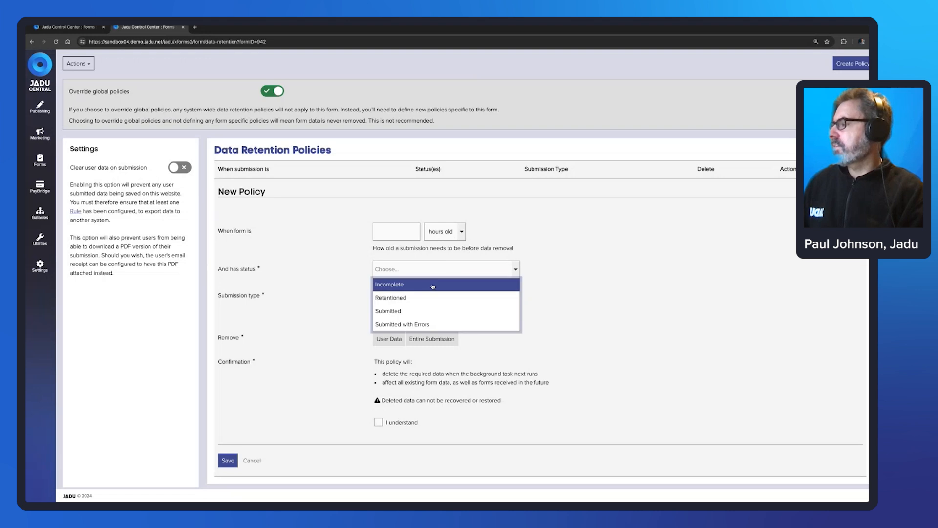
left_click(432, 311)
left_click(409, 232)
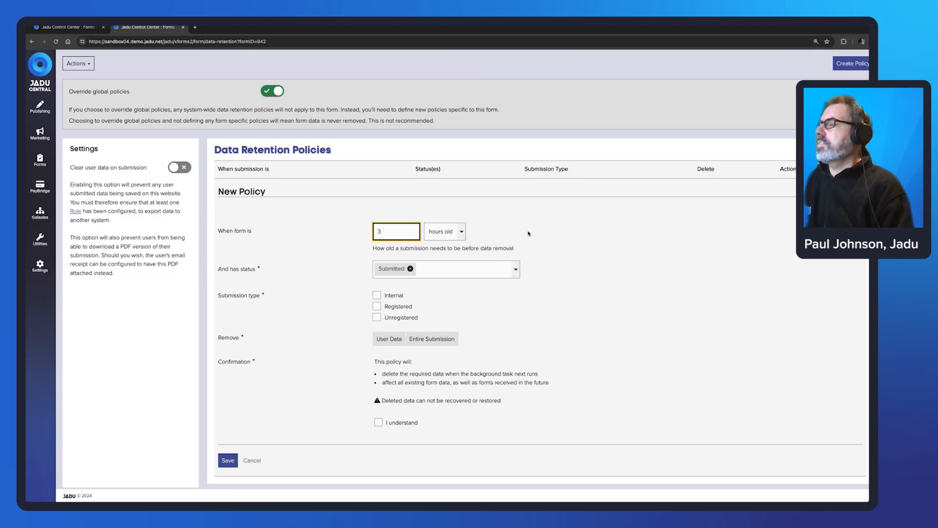
left_click(457, 231)
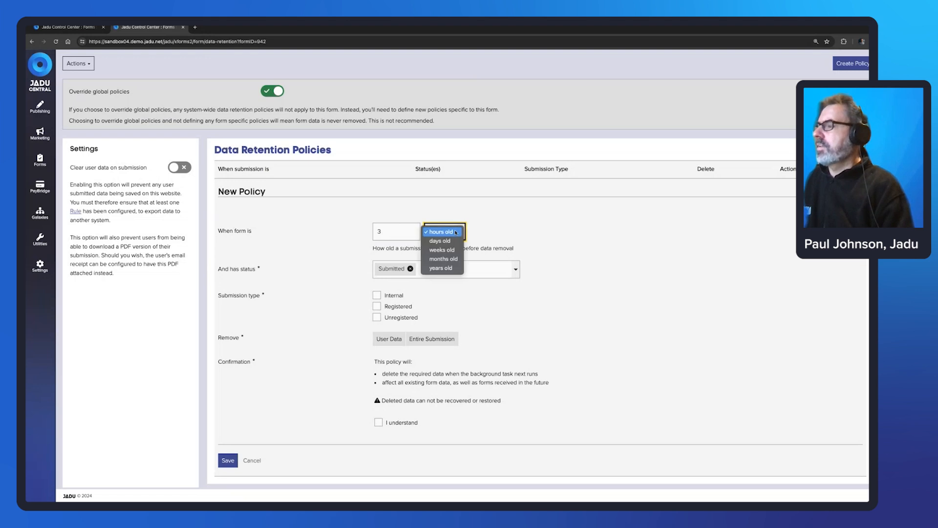
left_click(441, 268)
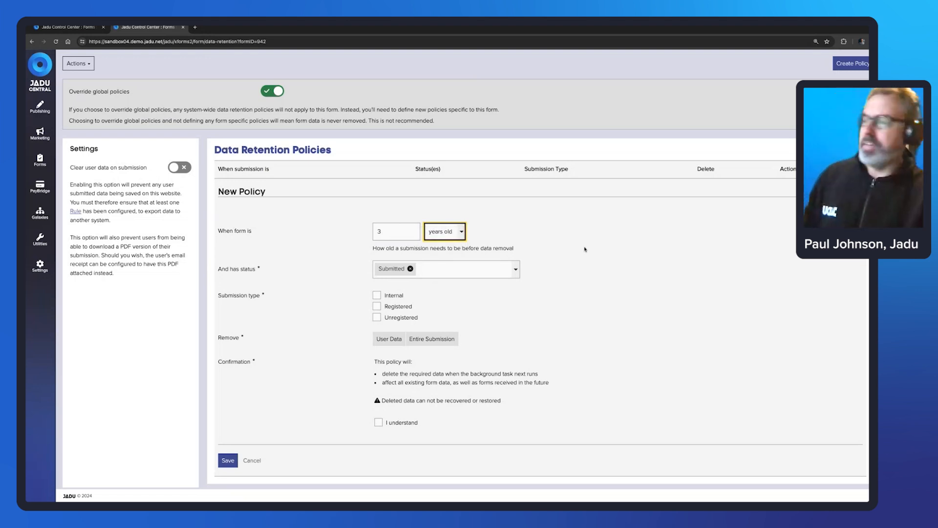
Include Internal, Registered and Unregistered types with User Data removal in the 3-year draft, accept the acknowledgement, and discard the draft.
left_click(377, 306)
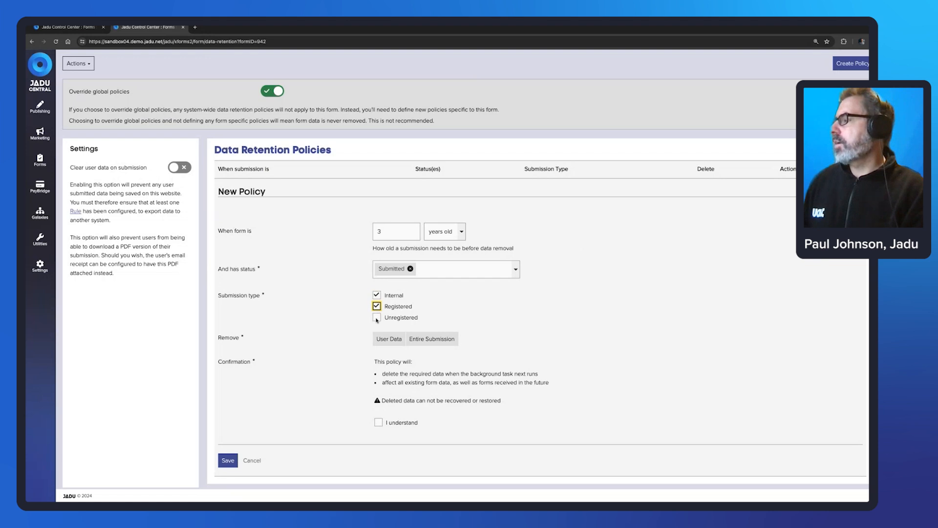
left_click(377, 317)
left_click(389, 338)
left_click(379, 422)
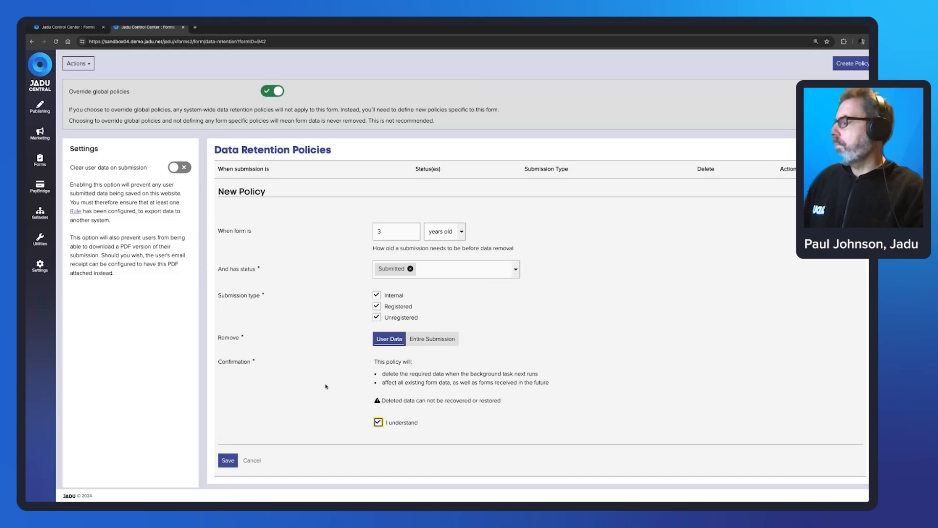
left_click(252, 461)
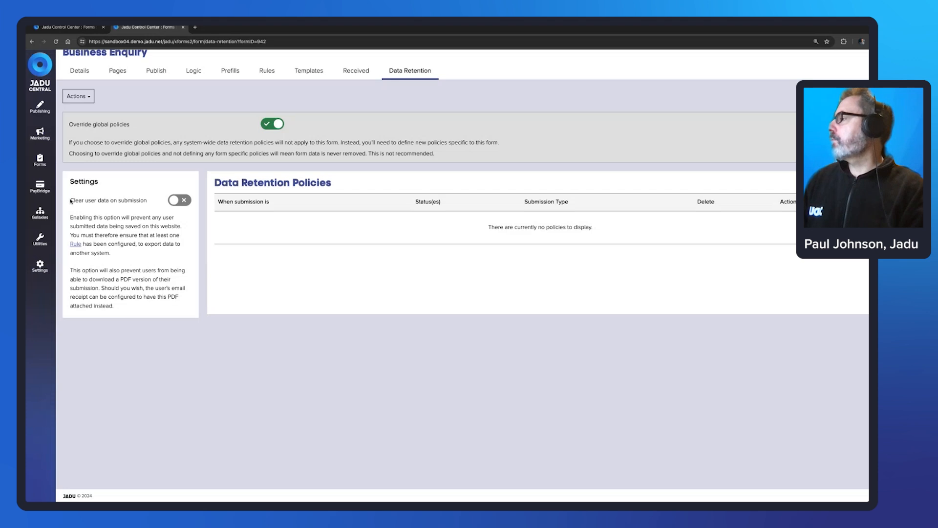
Turn on clearing of user data on submission for the Business Enquiry form.
left_click_drag(72, 200, 149, 201)
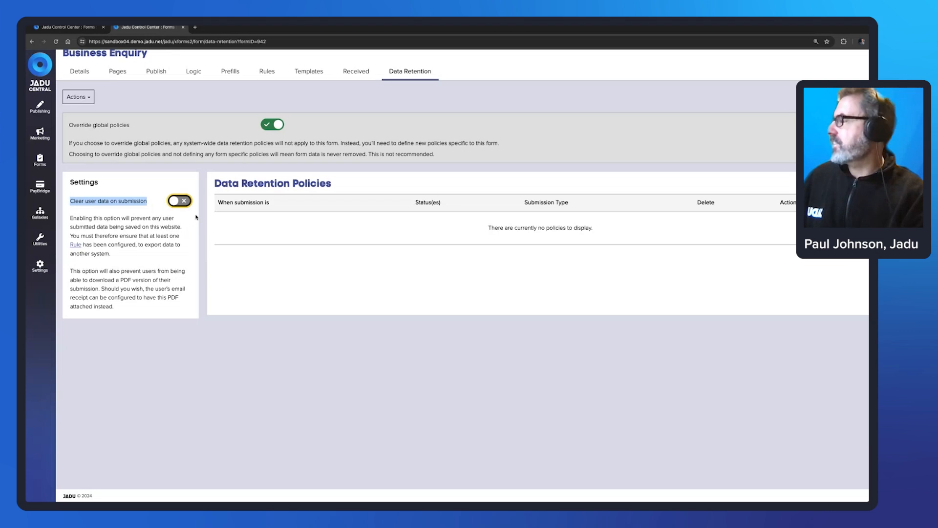
left_click(175, 202)
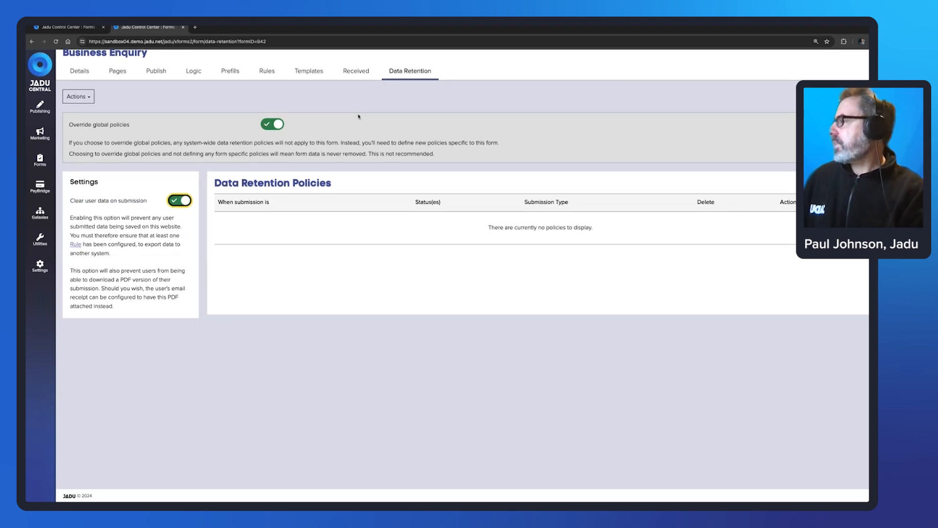
Examine the form's Create Business Enquiry (Internal) rule without changing it, and return to the form's data retention settings.
left_click(274, 79)
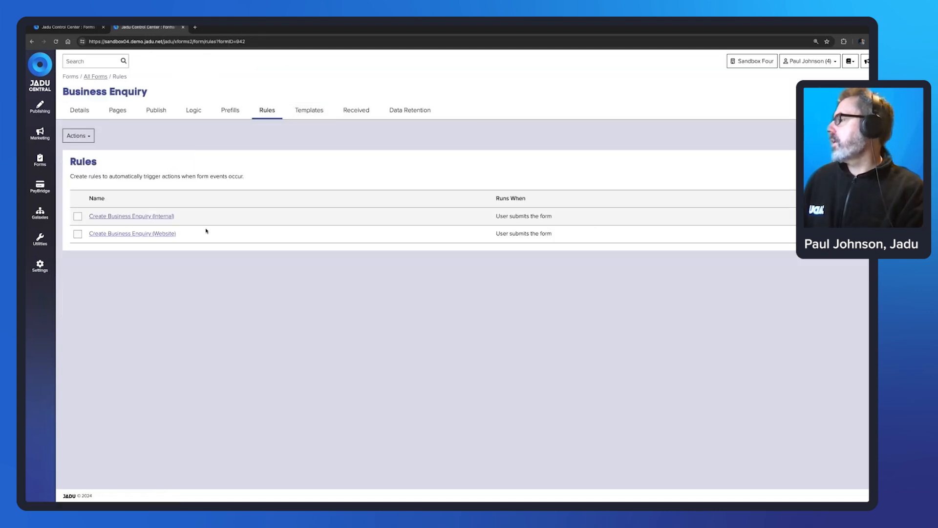
left_click(165, 217)
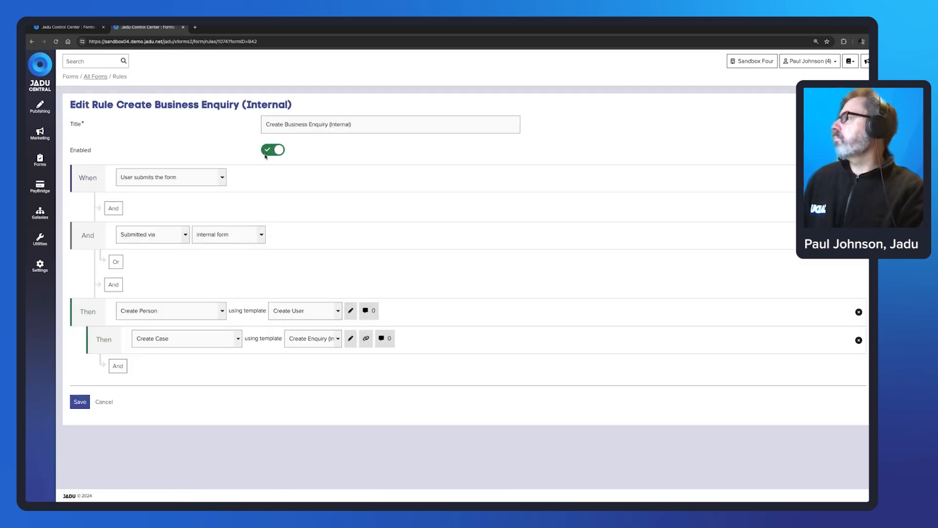
left_click(104, 401)
left_click(409, 112)
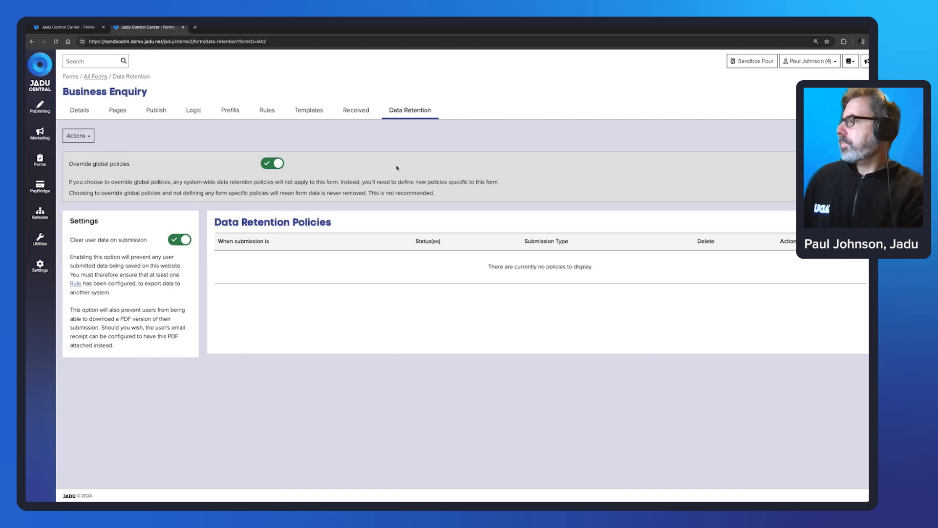
Reopen the Create Business Enquiry (Internal) rule to examine its Create Person and Create Case actions.
left_click(268, 112)
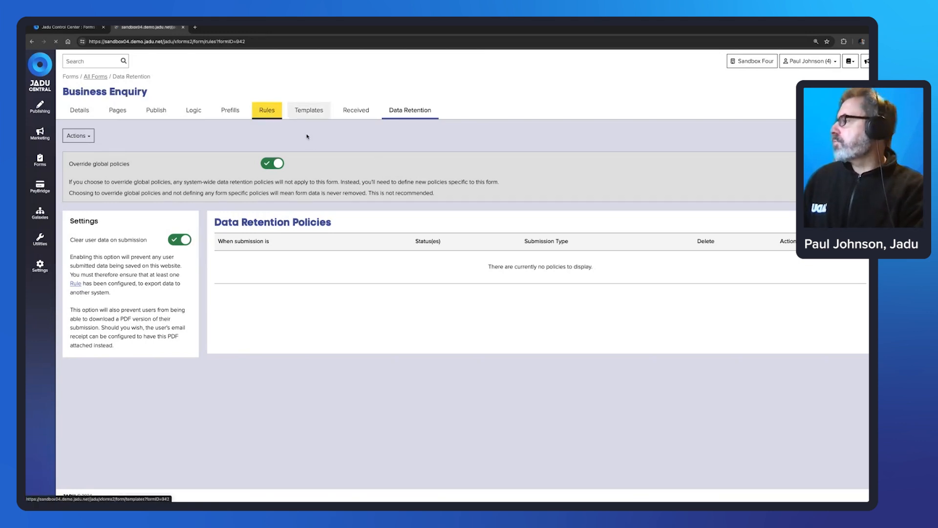
left_click(166, 220)
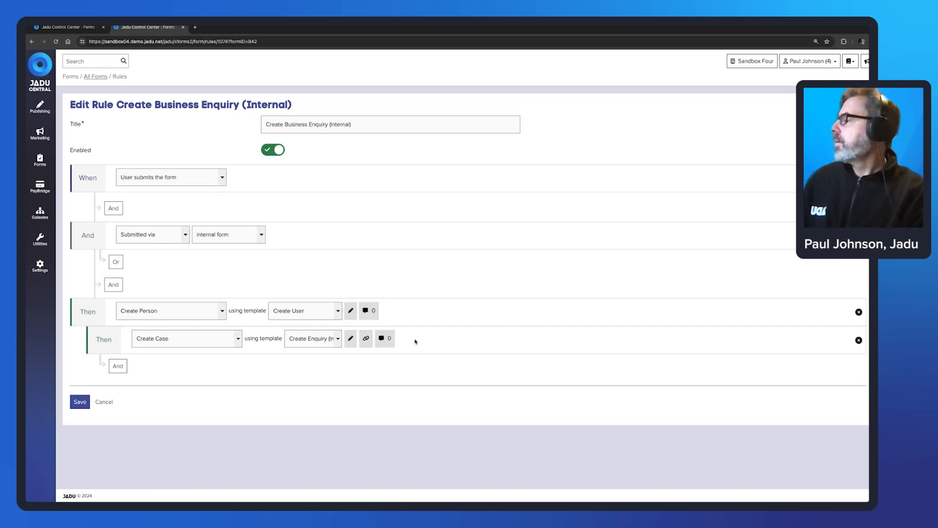
Draft an instant failure notification for the rule's Create Case action with an administrator as its recipient.
left_click(386, 339)
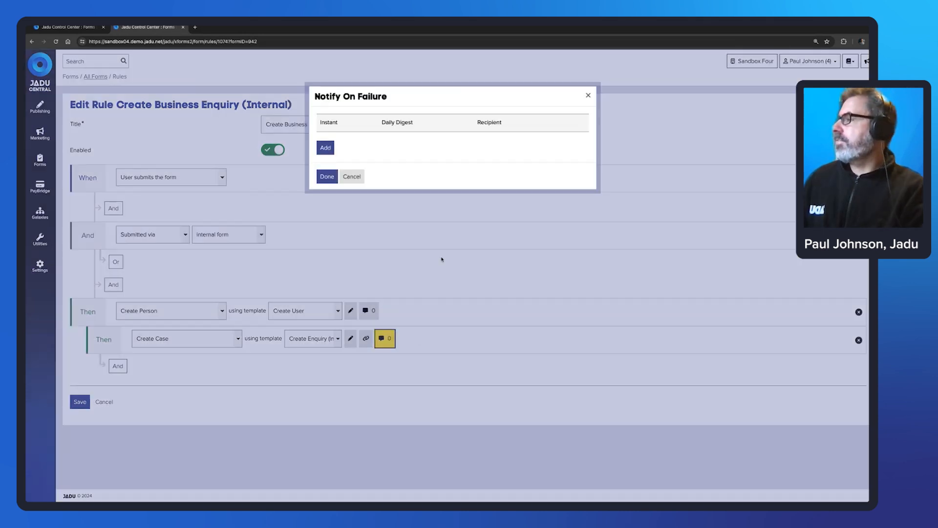
left_click(325, 149)
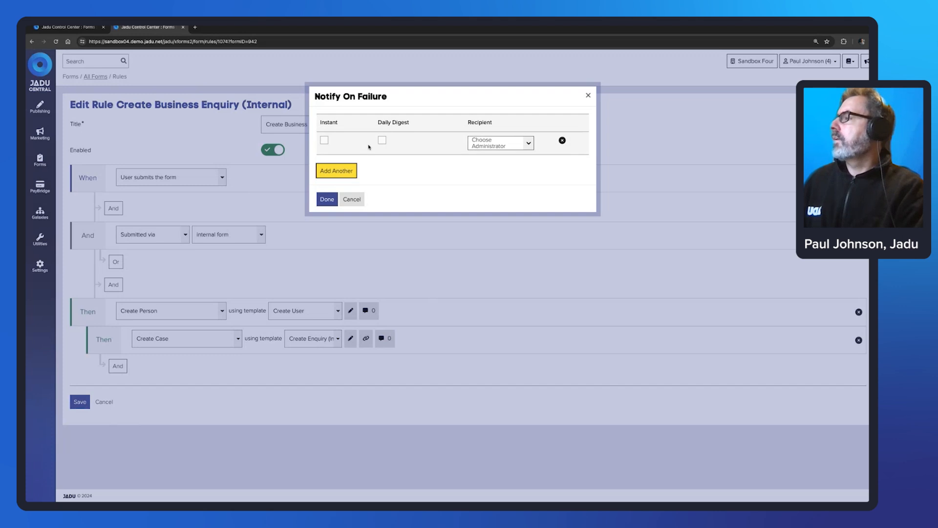
left_click(324, 140)
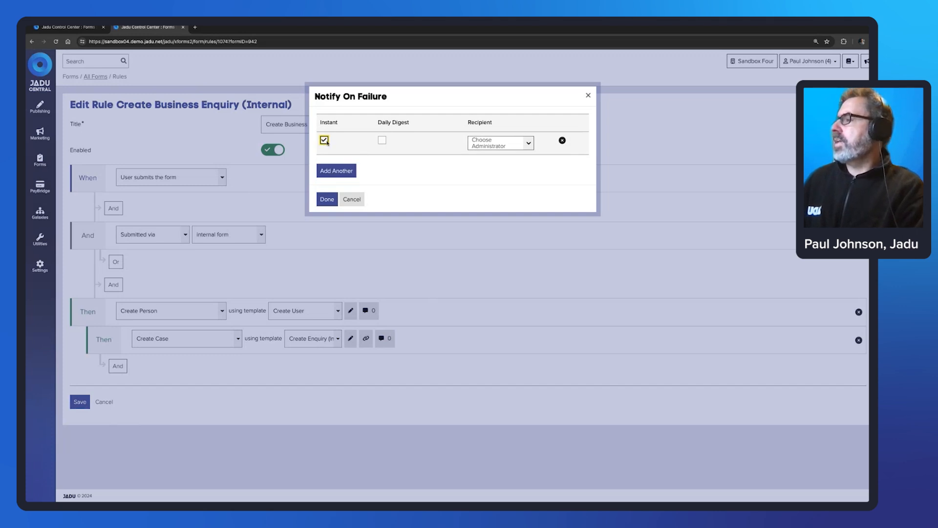
left_click(519, 149)
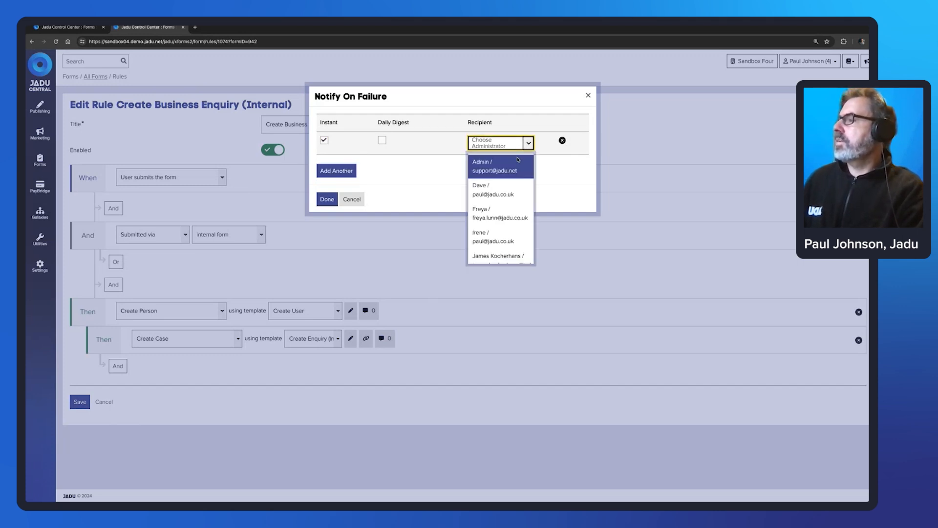
scroll(510, 238, "down", 3)
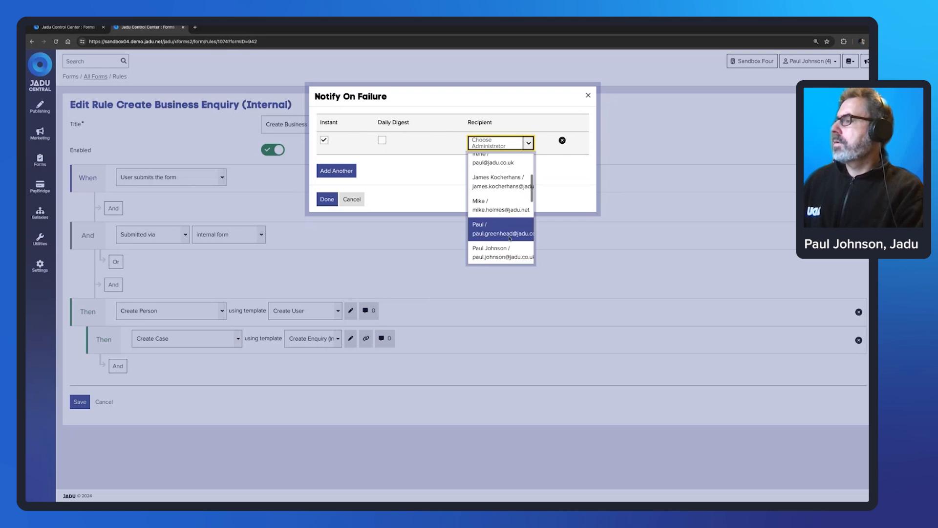
scroll(509, 238, "down", 1)
left_click(509, 235)
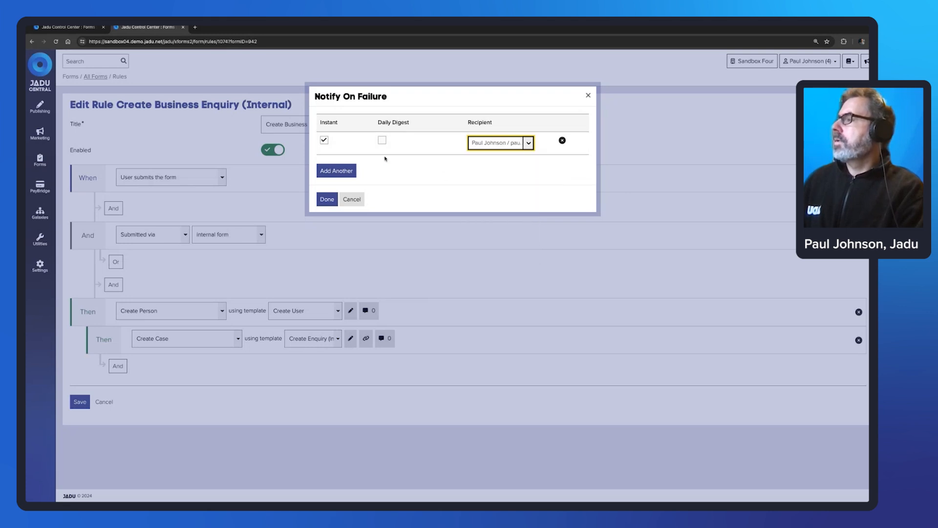
Set the drafted failure notification to both instant and daily digest, discard it, and leave the rule without saving.
left_click(324, 141)
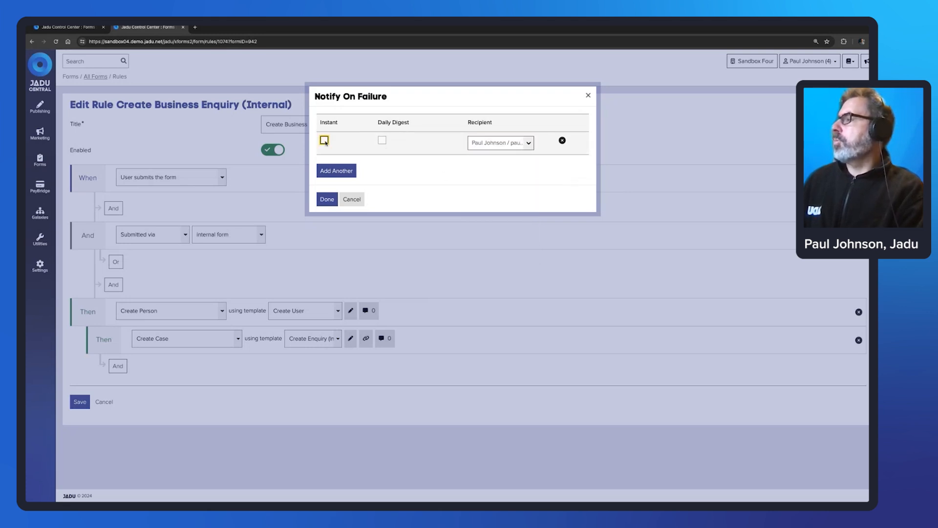
left_click(381, 140)
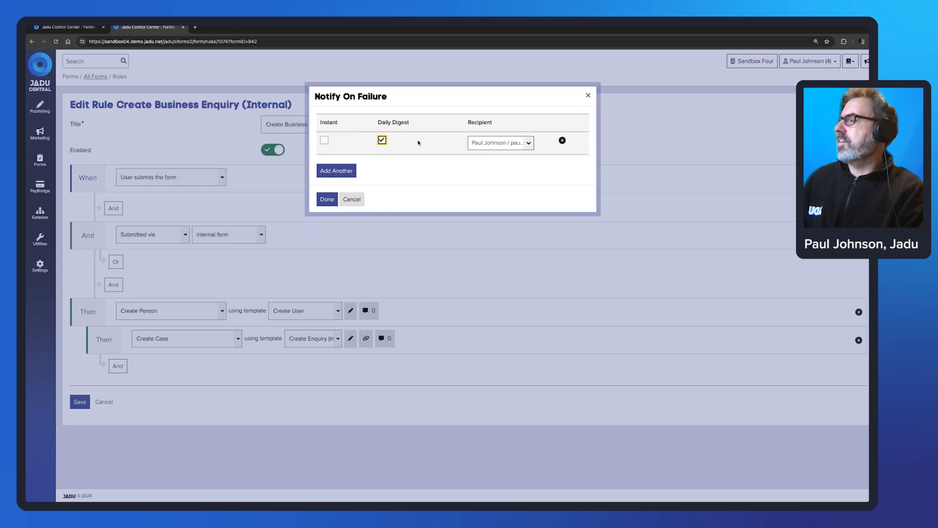
left_click(325, 141)
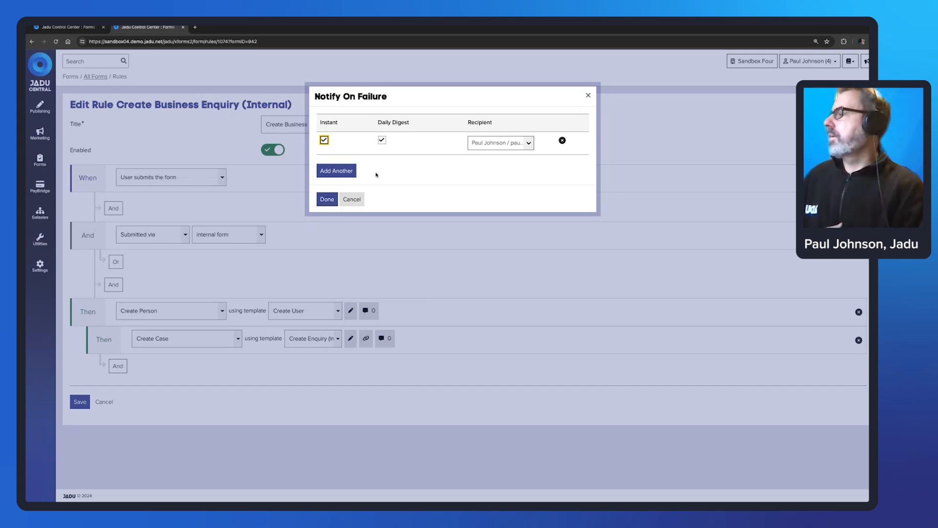
left_click(352, 200)
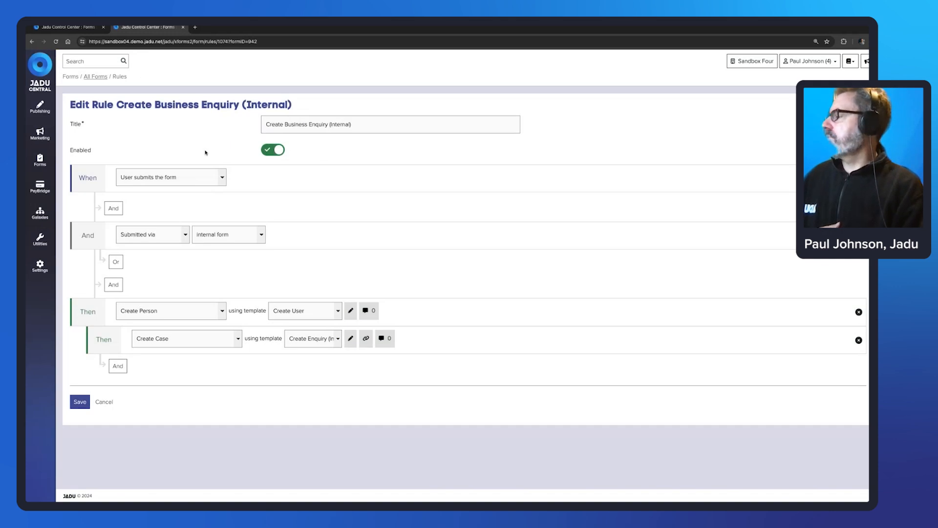
left_click(105, 403)
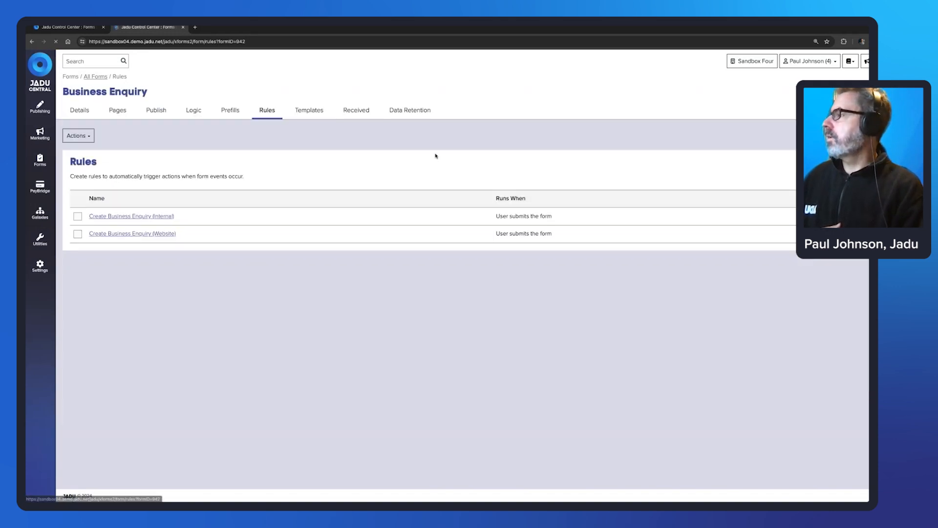
Review the Business Enquiry form's data retention settings and received submissions, and return to the list of all forms.
left_click(411, 112)
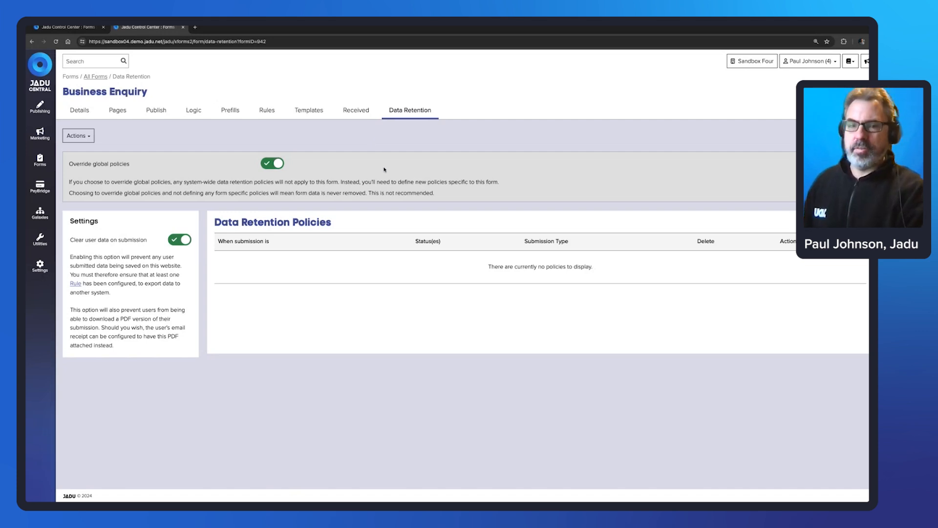
left_click(356, 110)
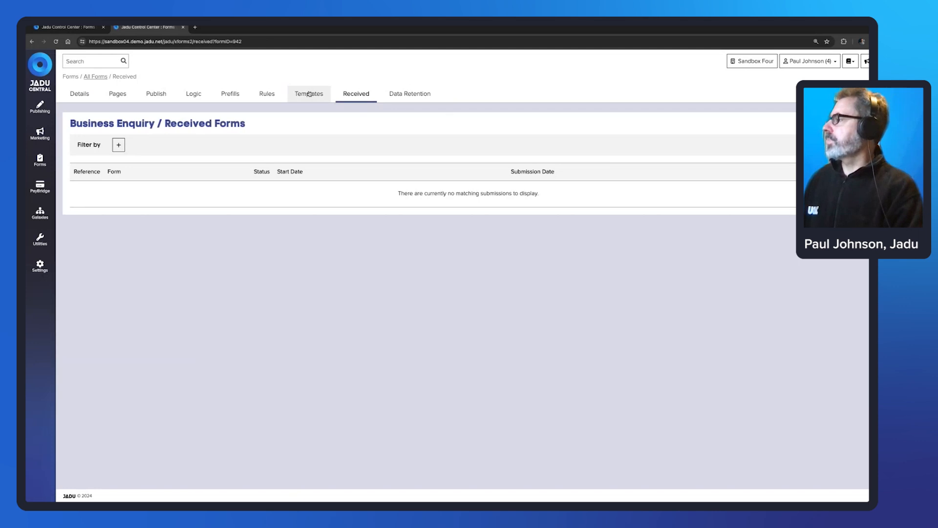
left_click(95, 76)
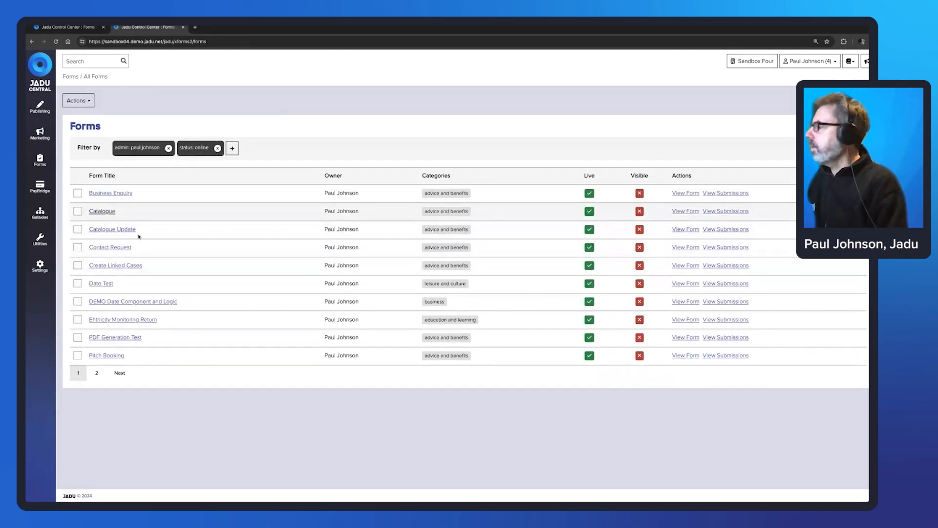
Open the Catalogue form's received submission that was submitted on 12/02/2024 at 12:49:00.
left_click(101, 211)
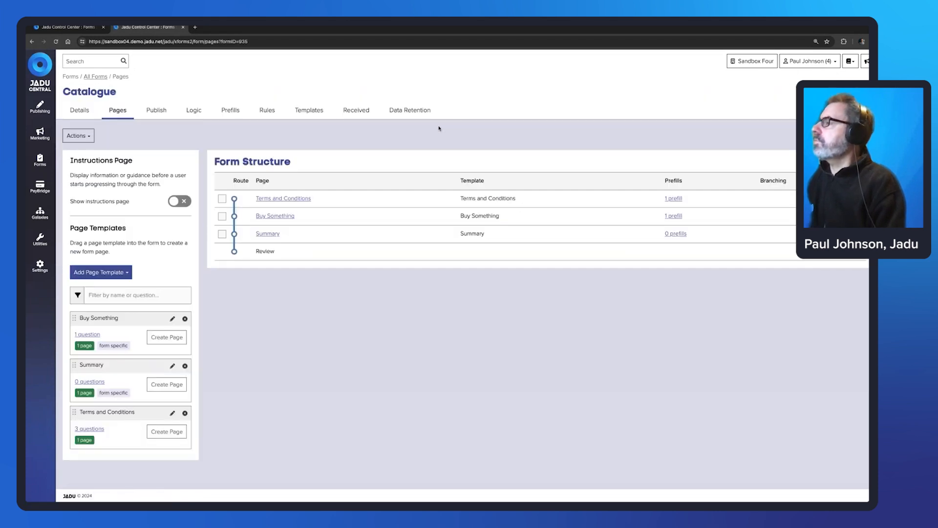
left_click(356, 110)
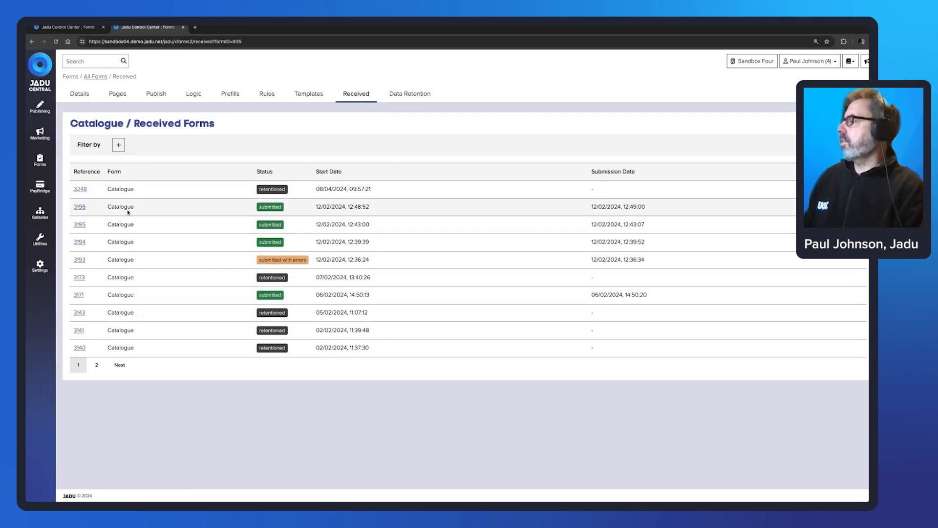
left_click_drag(87, 212, 73, 210)
left_click(167, 211)
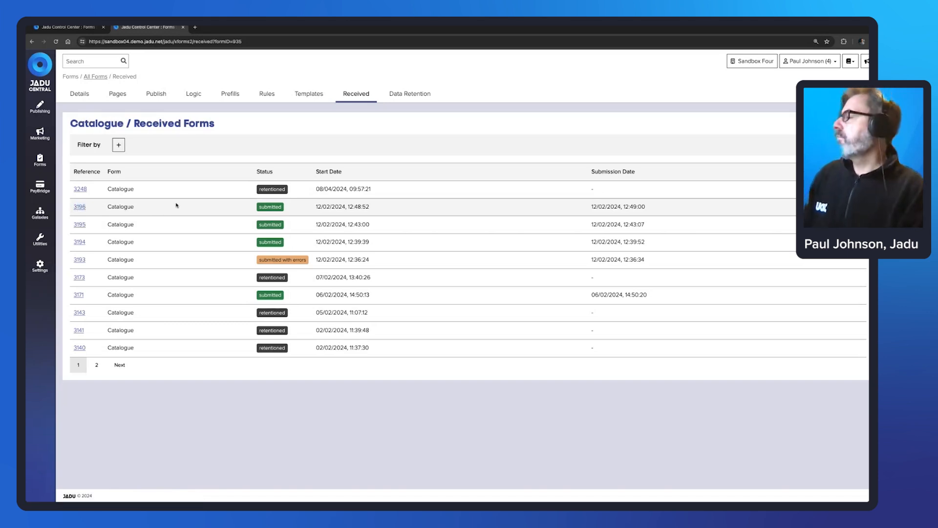
left_click(80, 208)
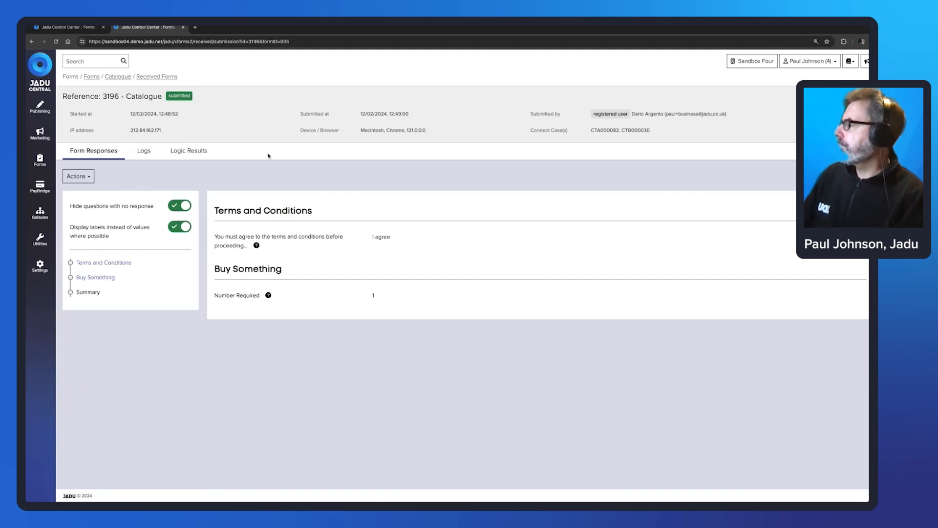
Remove the personal data from the open Catalogue submission and accept the non-reversible removal.
left_click(90, 177)
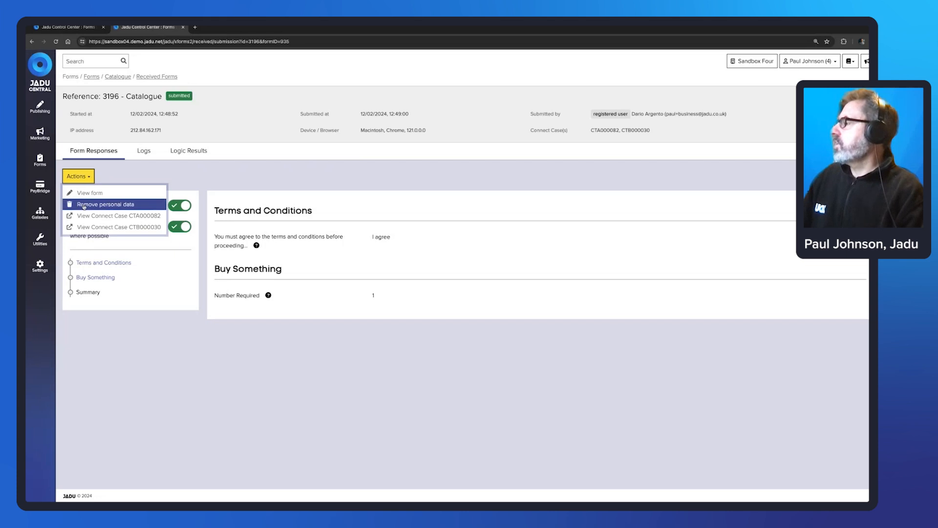
left_click(129, 205)
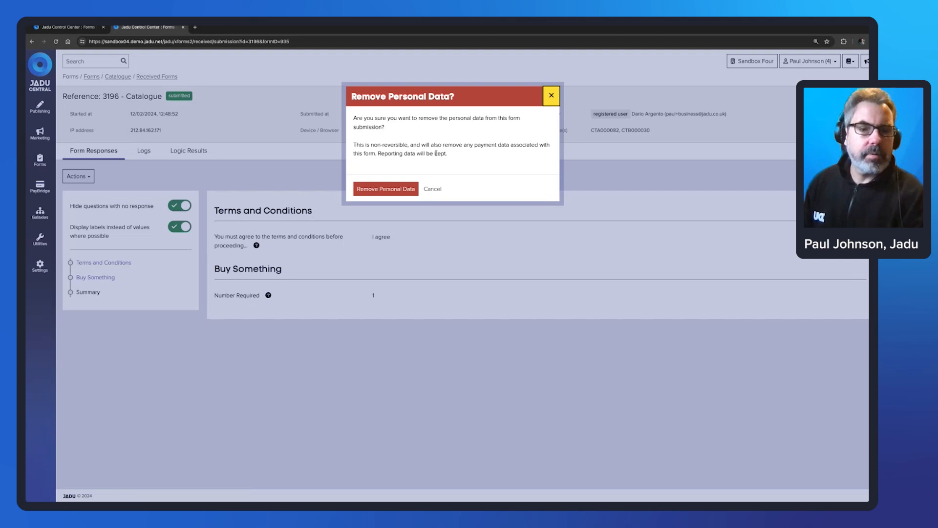
left_click(382, 190)
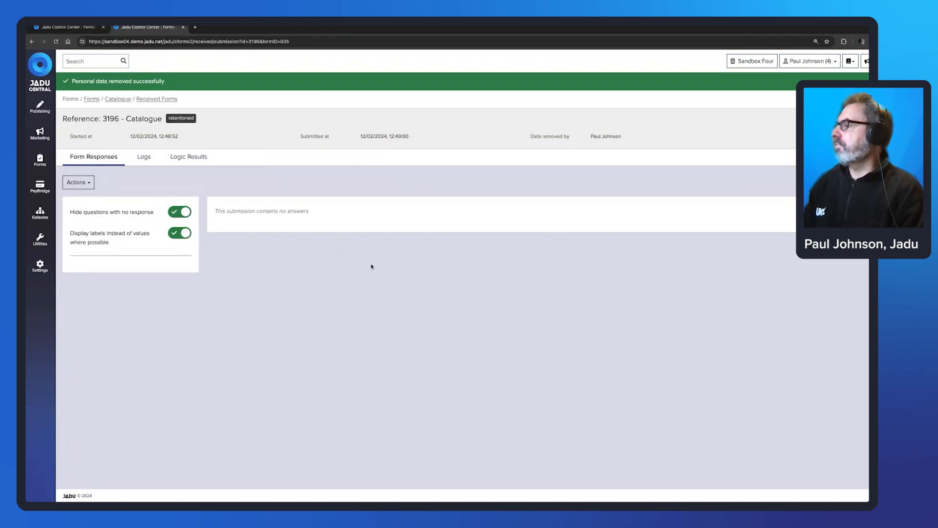
Examine the Catalogue submission's responses and logs, its start and submission times, and who removed the data.
left_click_drag(217, 210, 306, 209)
left_click(477, 189)
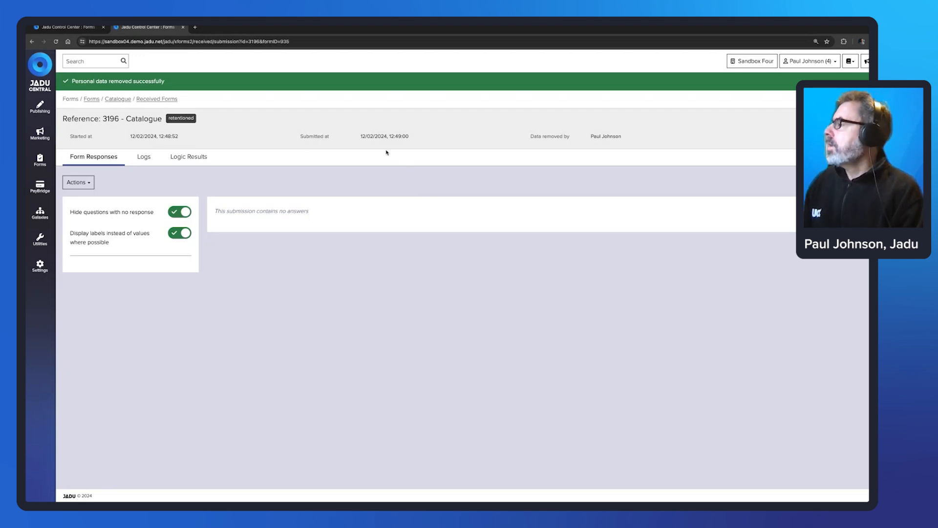
left_click(149, 161)
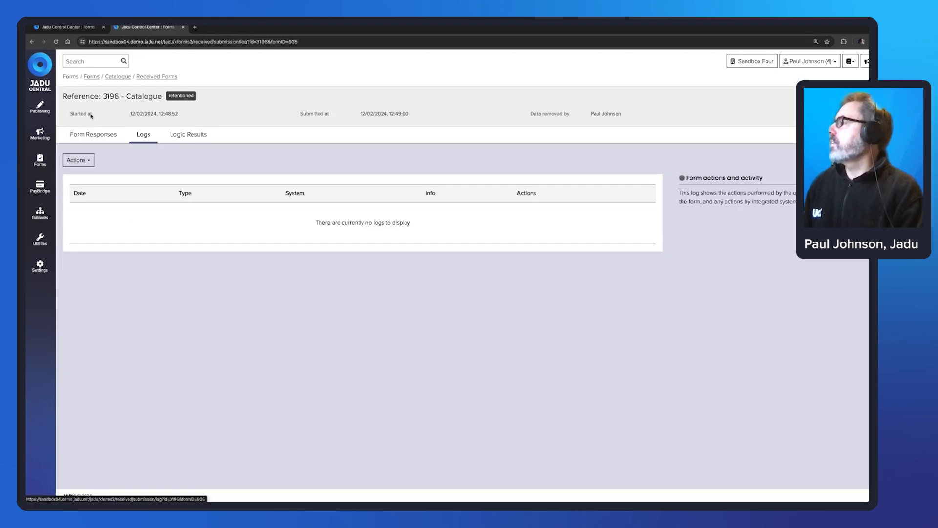
left_click_drag(131, 114, 178, 114)
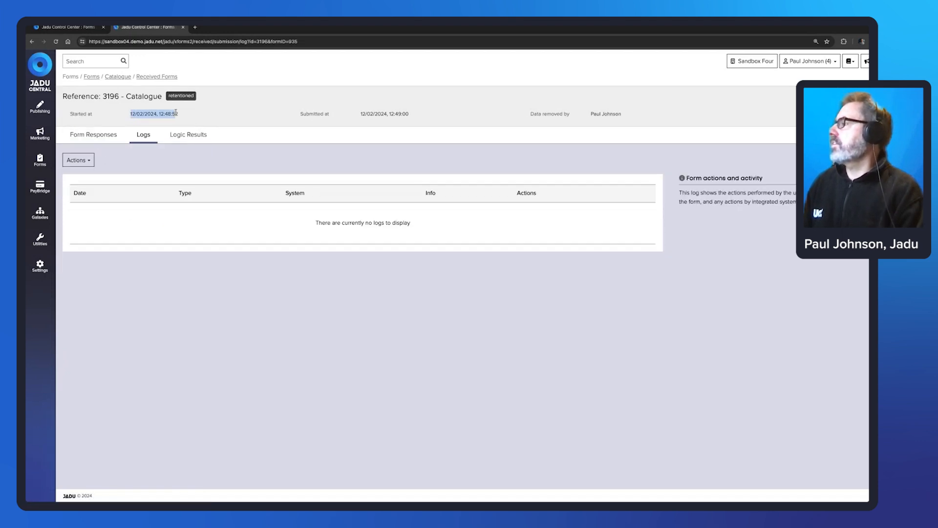
left_click_drag(360, 114, 416, 119)
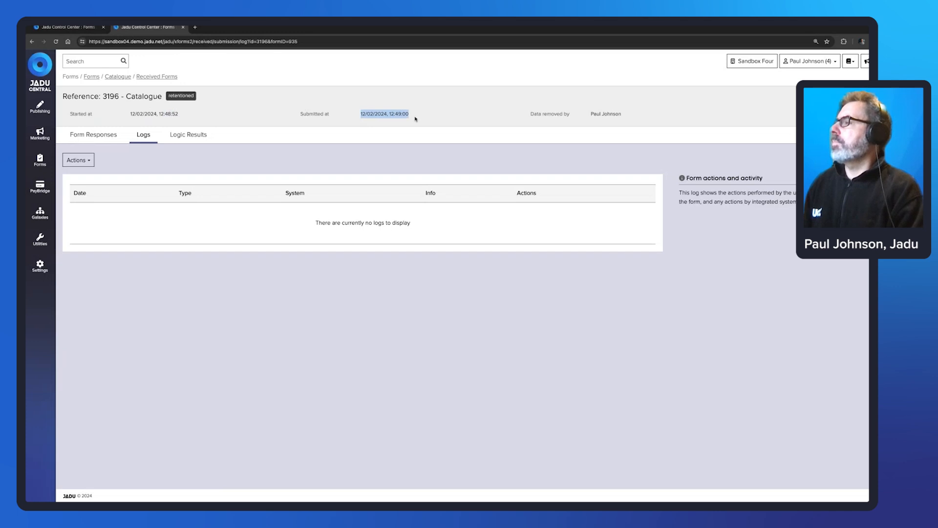
left_click_drag(623, 115, 591, 115)
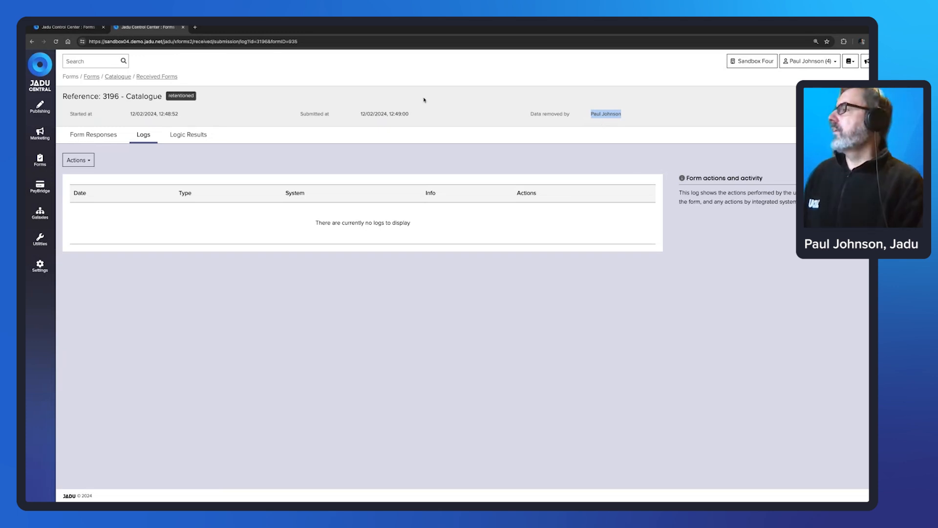
left_click(347, 81)
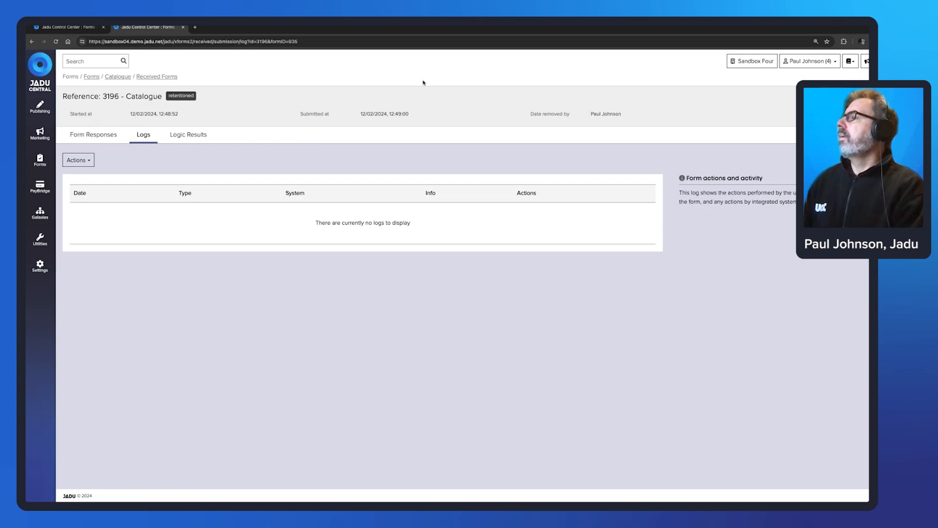
Switch to the Jadu Connect browser window and examine the Redaction Date definition and the To Be Redacted field's sensitive data setting.
key("ctrl+Right")
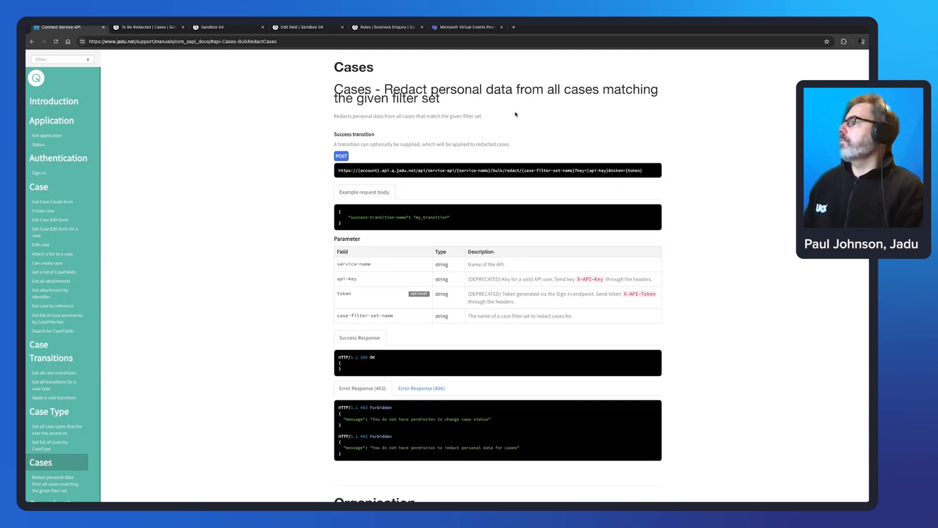
left_click(243, 30)
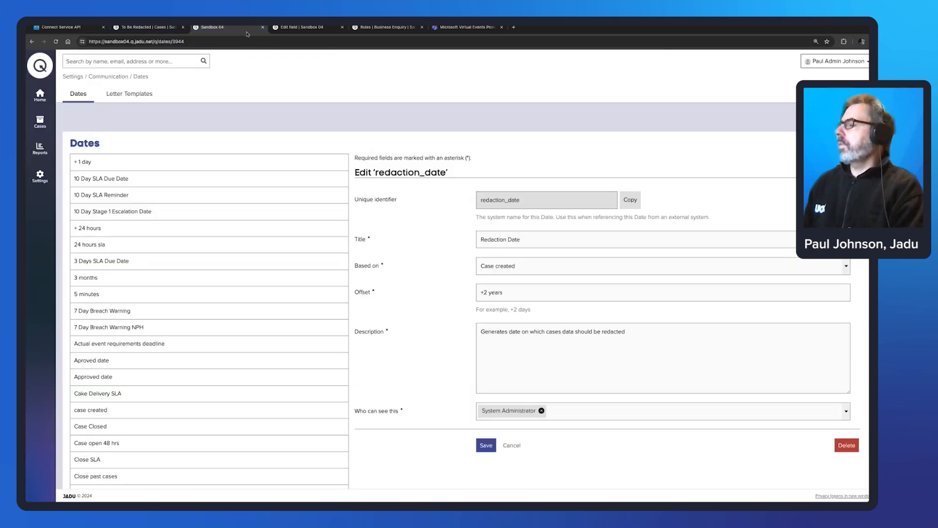
left_click(147, 31)
left_click(291, 28)
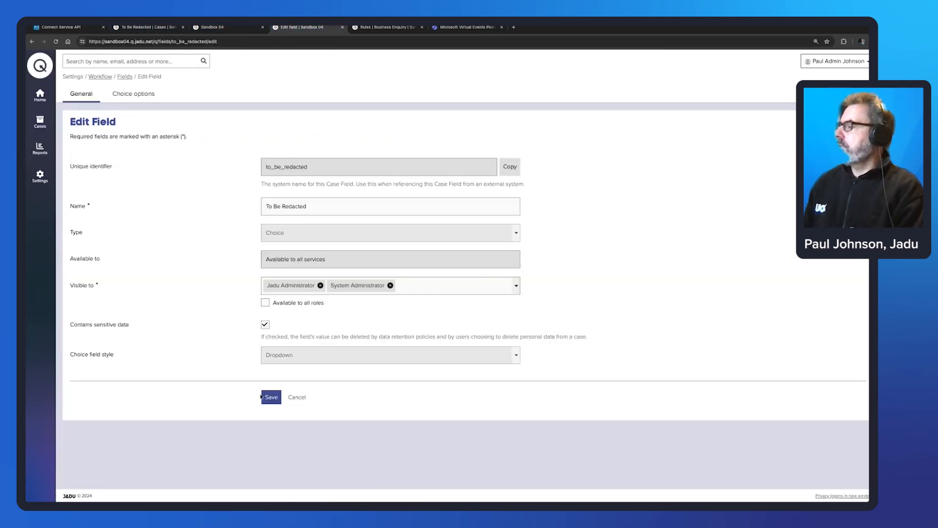
left_click(265, 325)
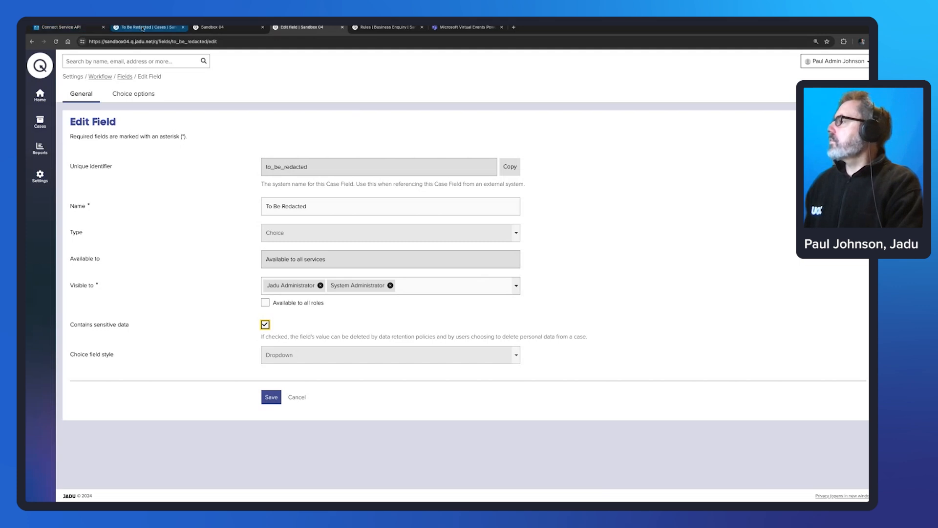
Examine the To Be Redacted case list and its filter, and return to the To Be Redacted field's settings.
left_click(142, 27)
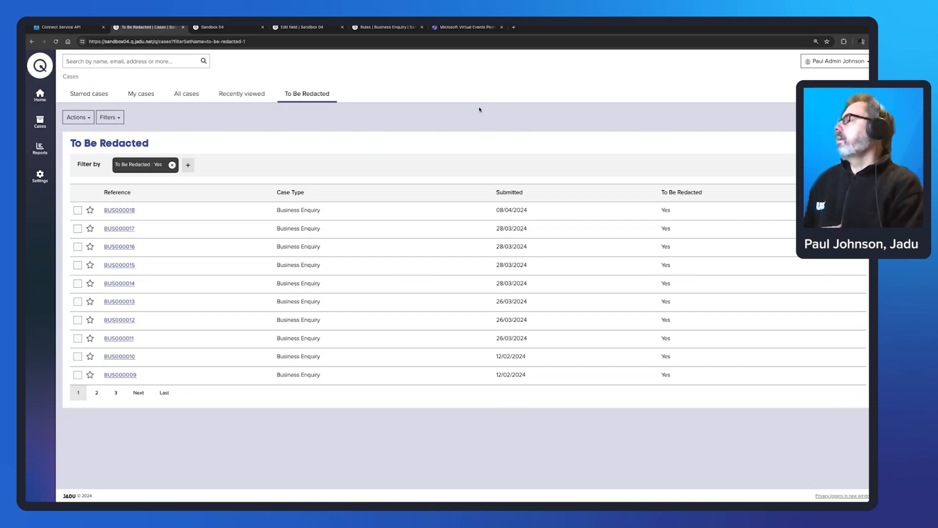
left_click_drag(152, 145, 73, 144)
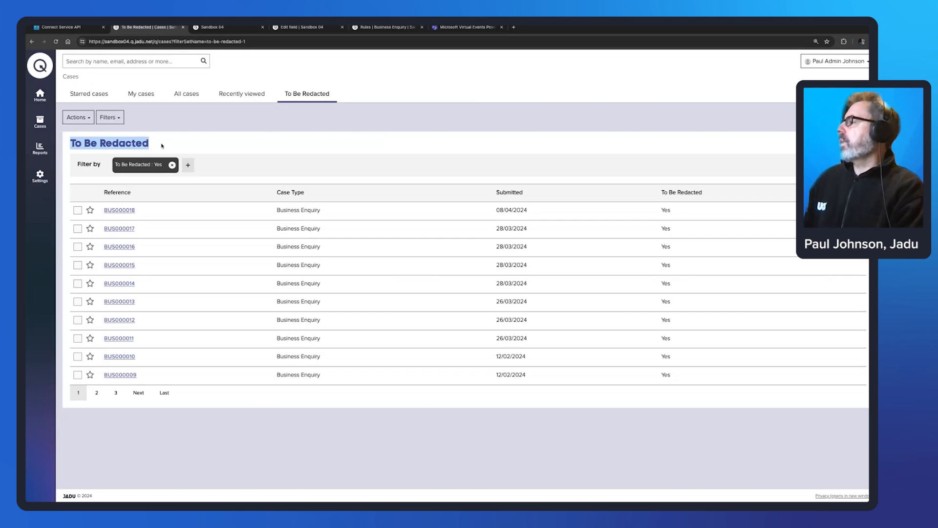
left_click_drag(100, 166, 76, 166)
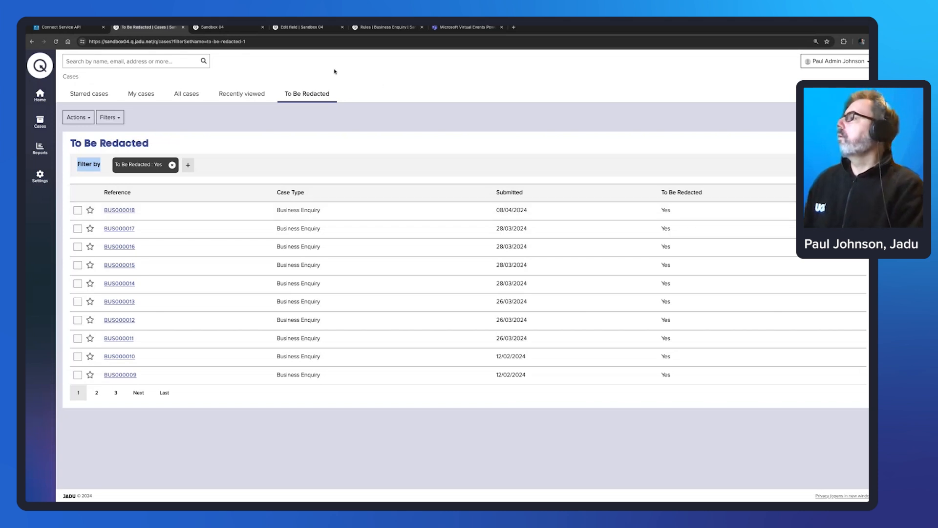
left_click(297, 30)
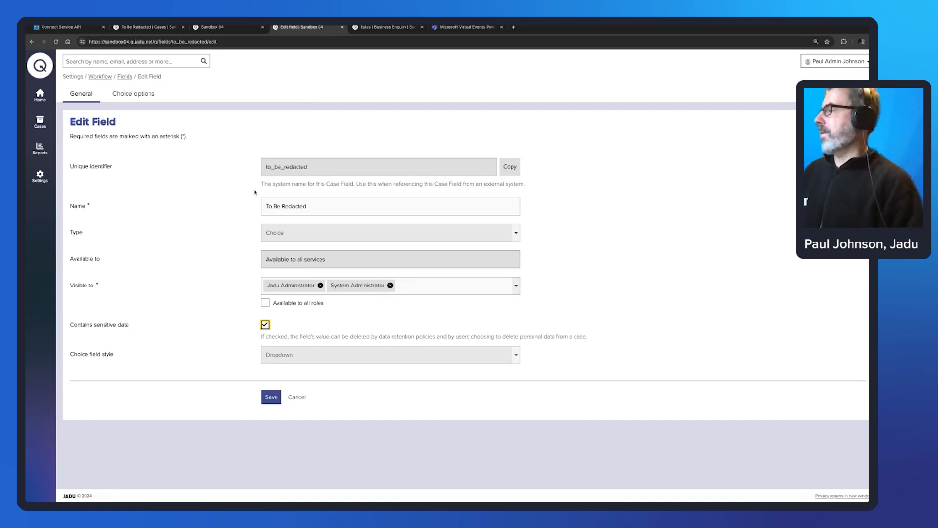
Examine the To Be Redacted field's choice options and general settings, and compare them with the To Be Redacted case list.
left_click(140, 97)
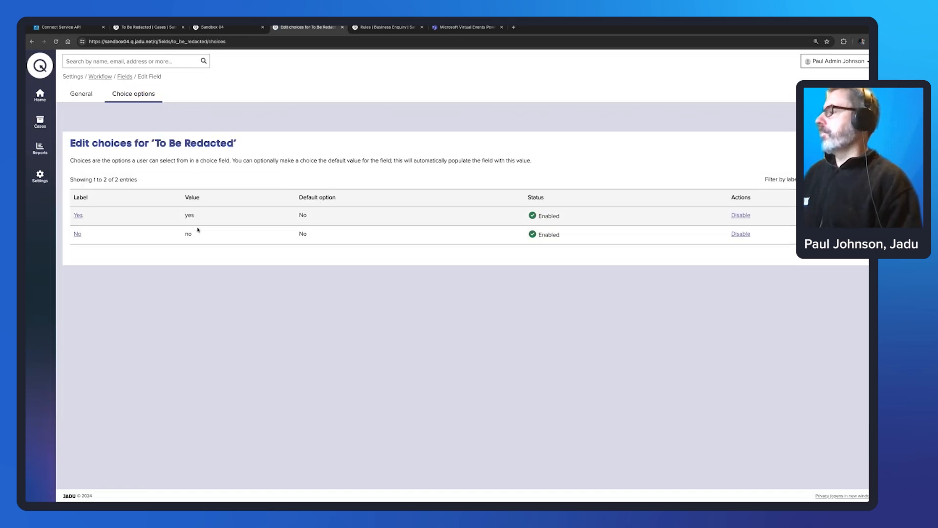
left_click(77, 97)
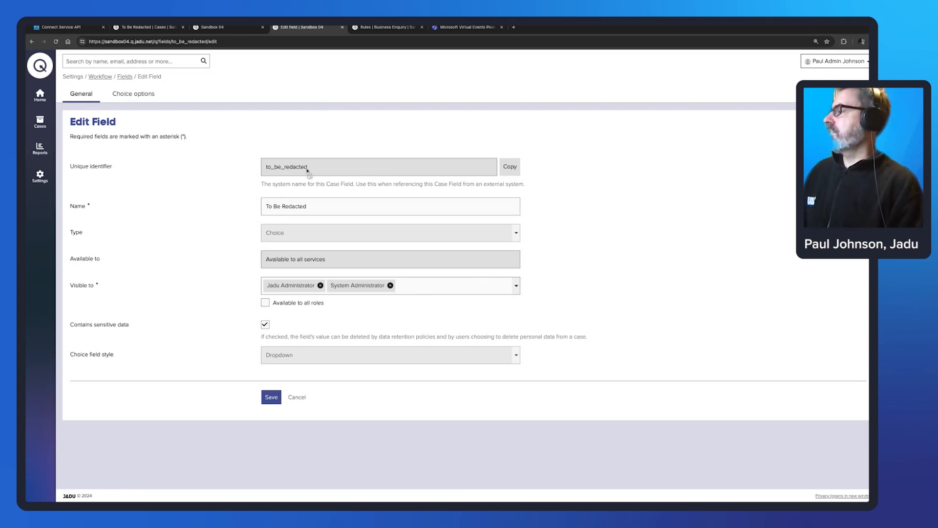
left_click(150, 98)
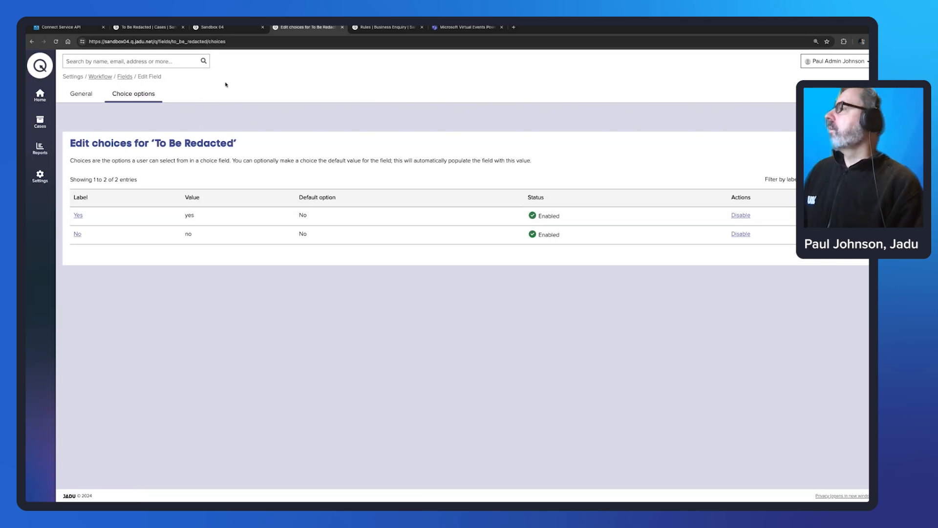
left_click(146, 27)
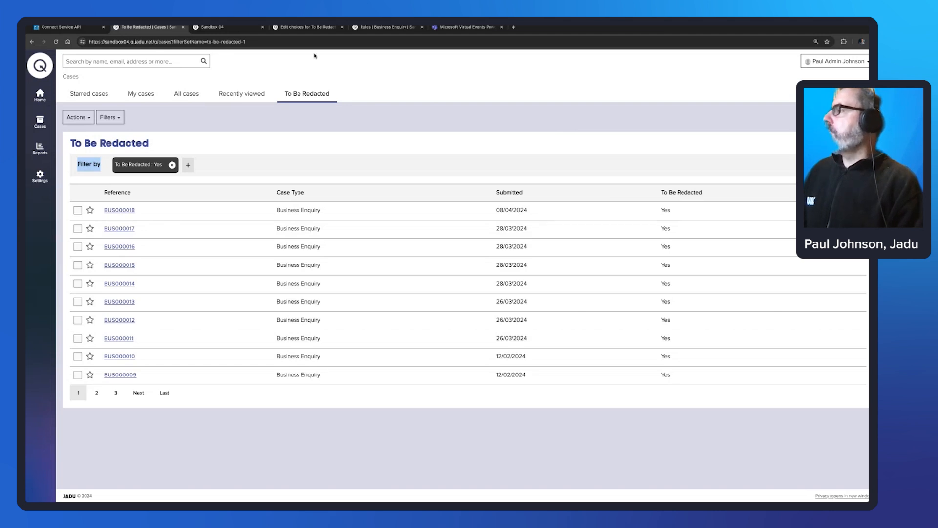
left_click(302, 28)
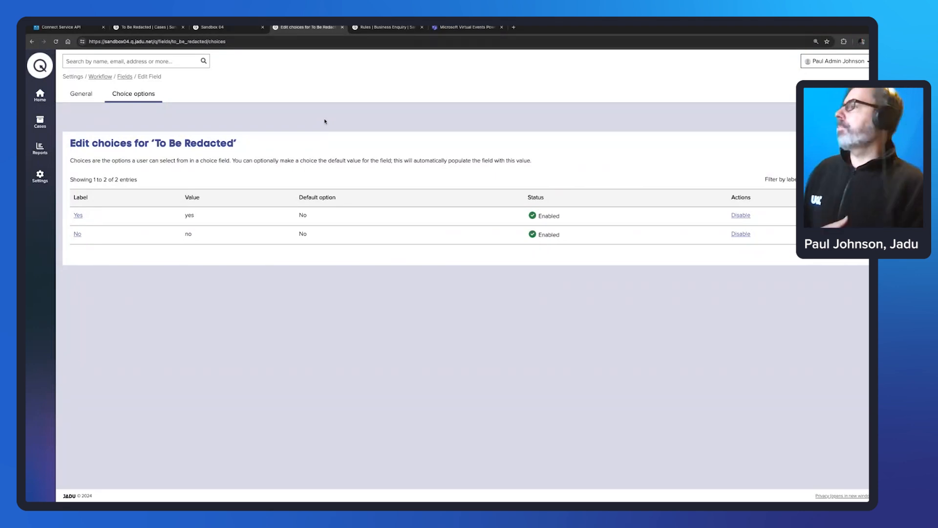
Examine the Redaction Date definition's base event, offset and visibility, and look through the available settings areas.
left_click(227, 29)
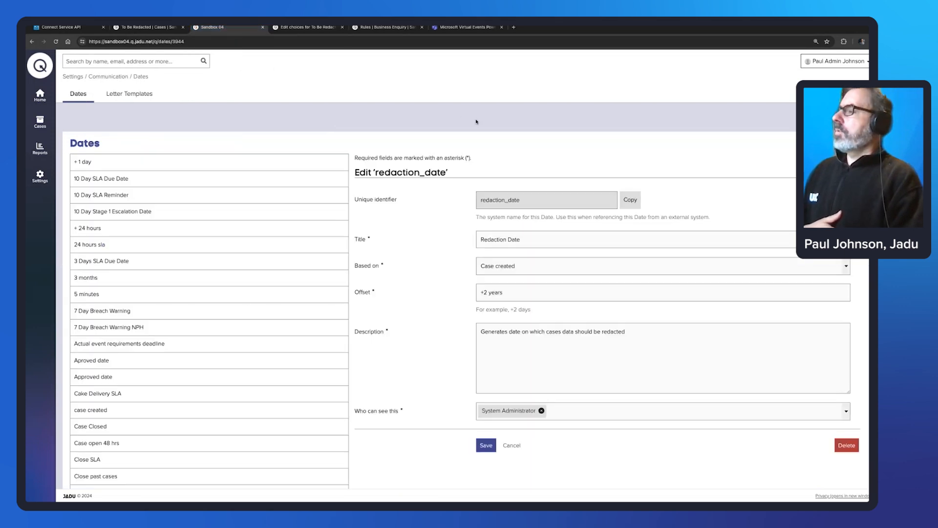
scroll(445, 168, "down", 1)
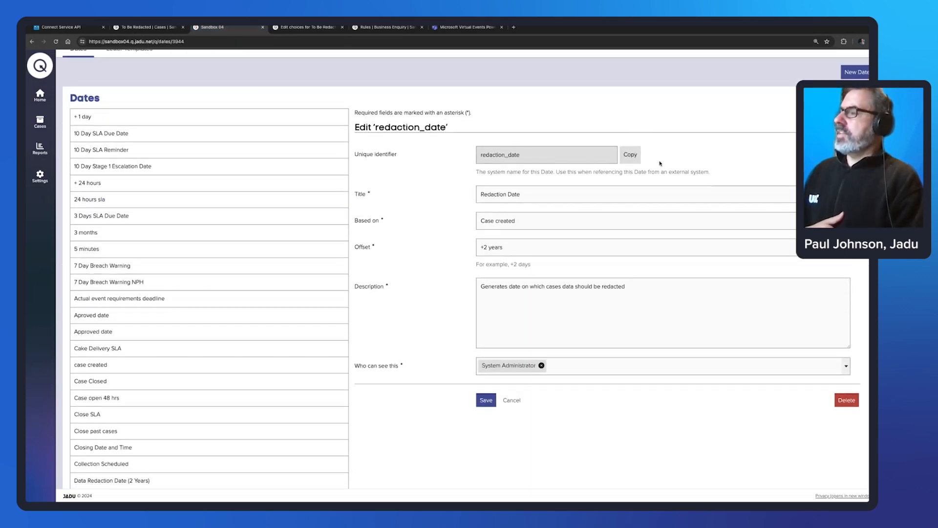
scroll(298, 191, "up", 1)
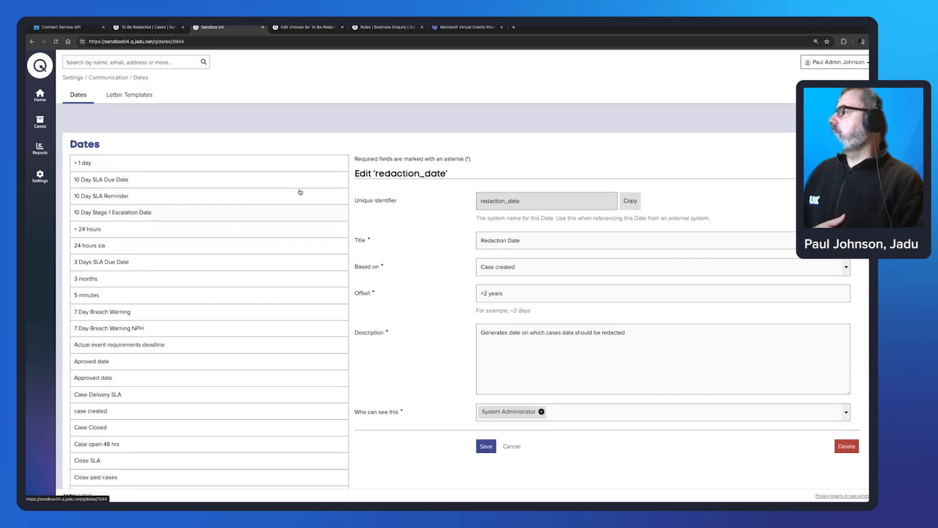
left_click(40, 176)
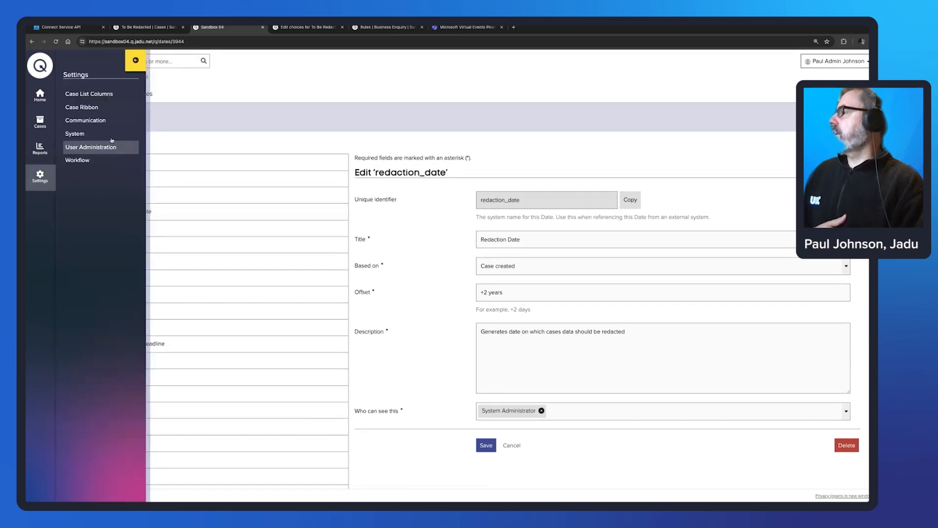
left_click(137, 61)
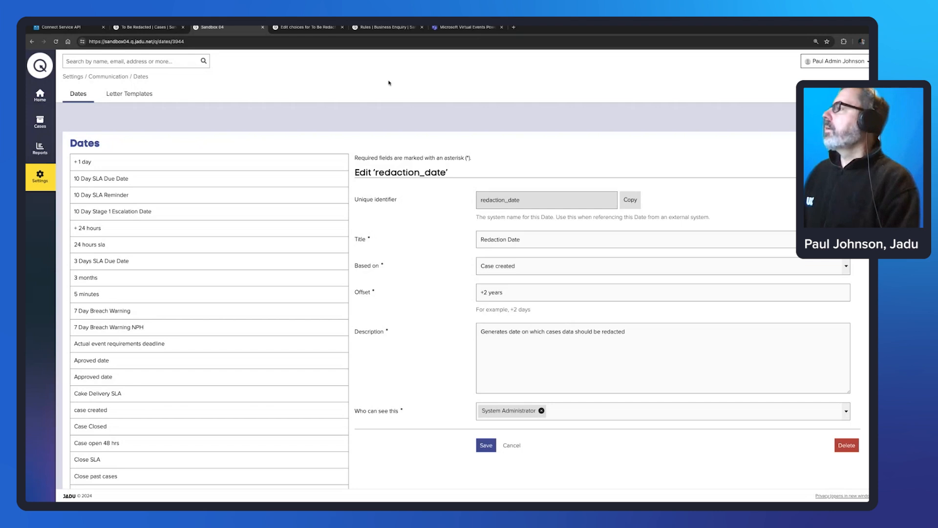
Examine the Business Enquiry case type's rules and revisit the case list, Redaction Date and To Be Redacted choices.
left_click(369, 28)
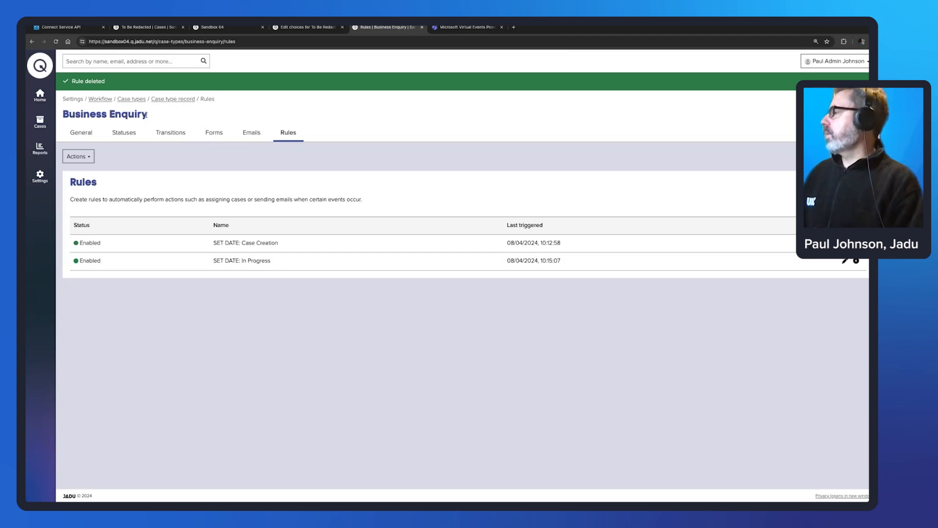
left_click_drag(146, 116, 64, 115)
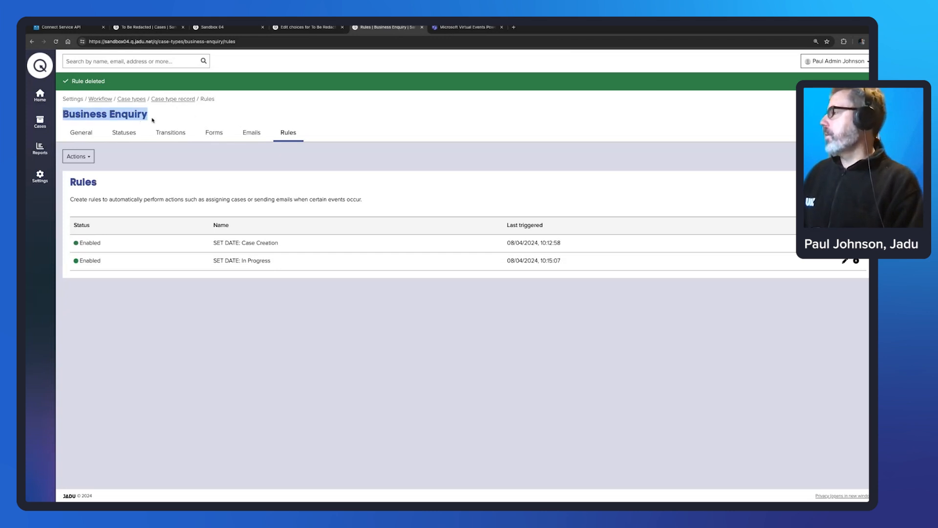
left_click(379, 156)
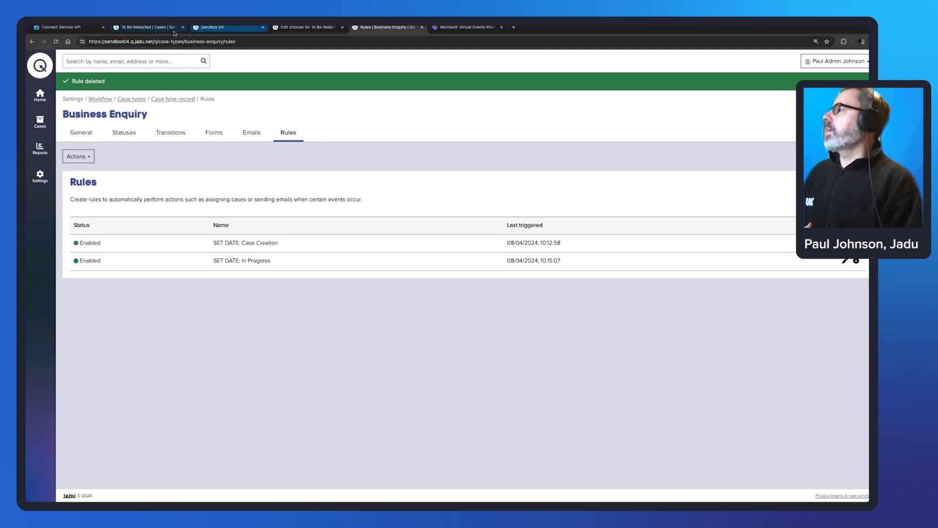
left_click(242, 28)
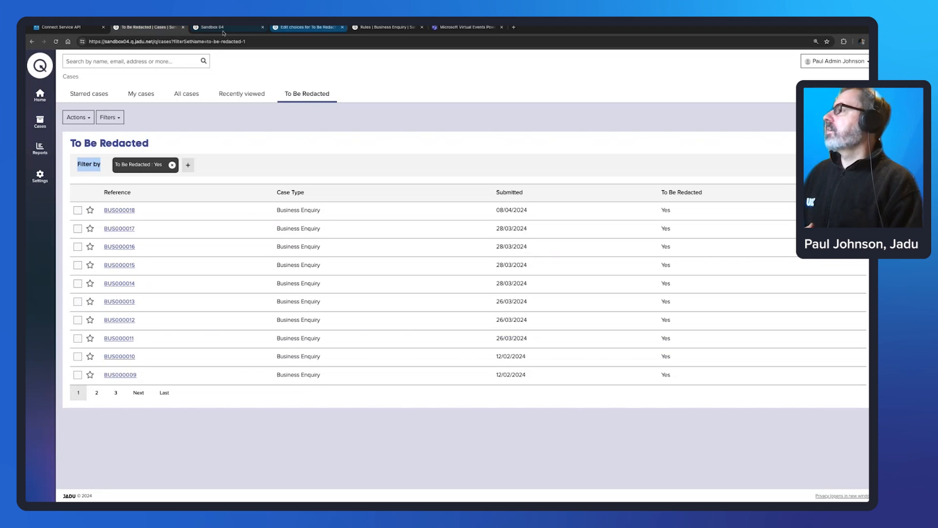
left_click(297, 28)
left_click(241, 29)
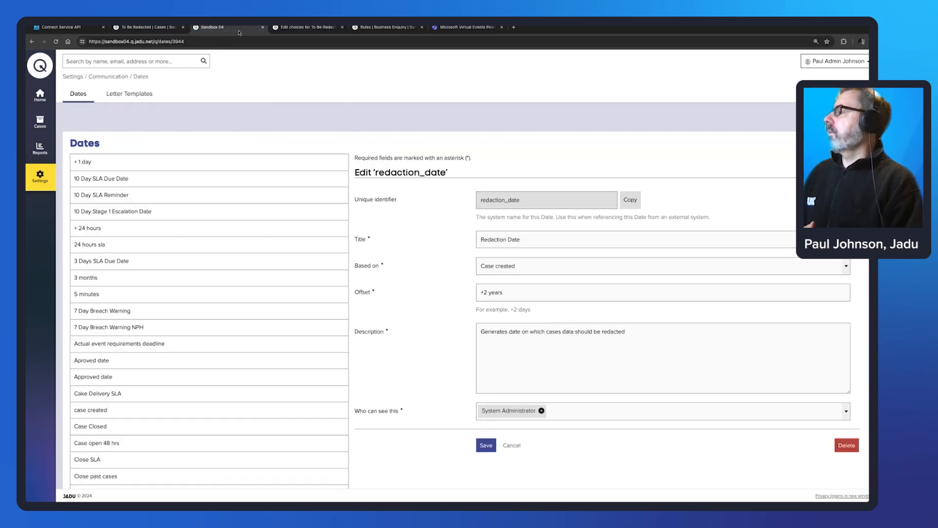
left_click(298, 29)
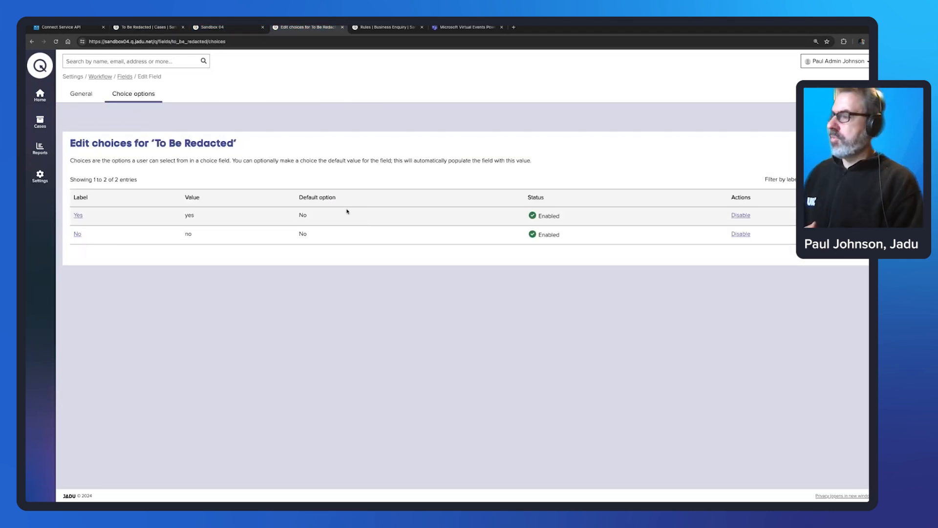
Start a new rule for the Business Enquiry case type and name it "SET VALUE: To Be Redacted".
left_click(386, 27)
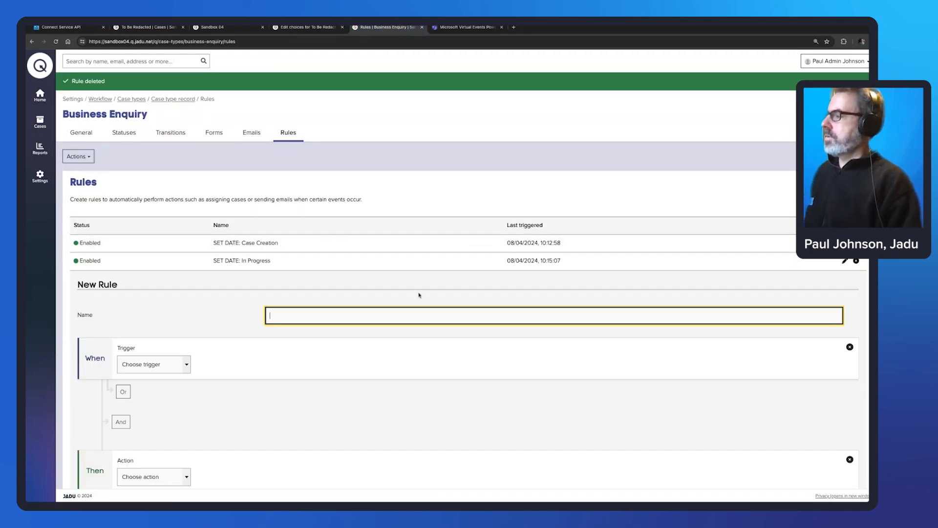
scroll(391, 311, "down", 1)
type("S")
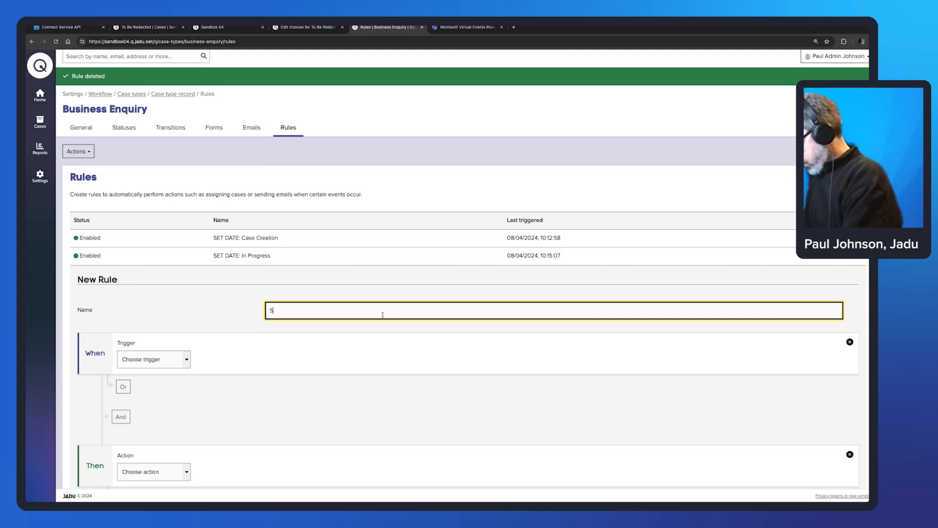
type("ET VALUE:")
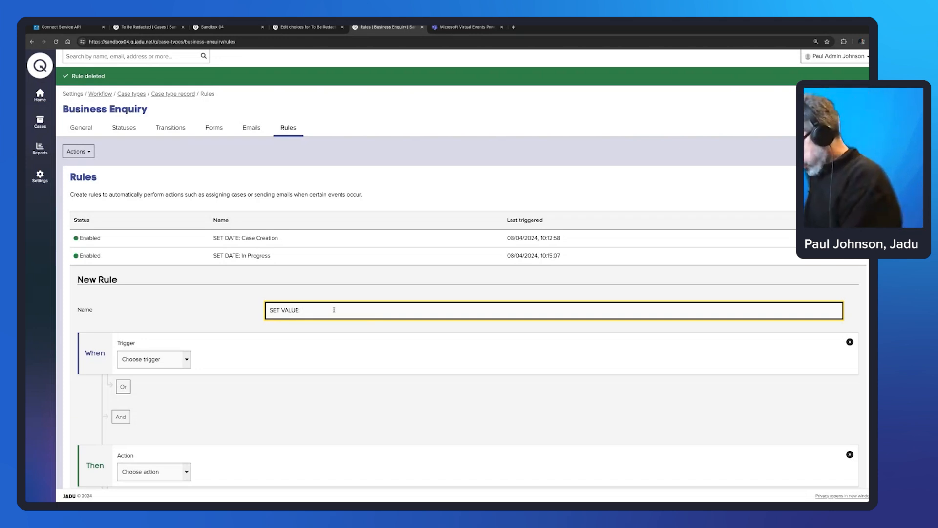
type("Be Red")
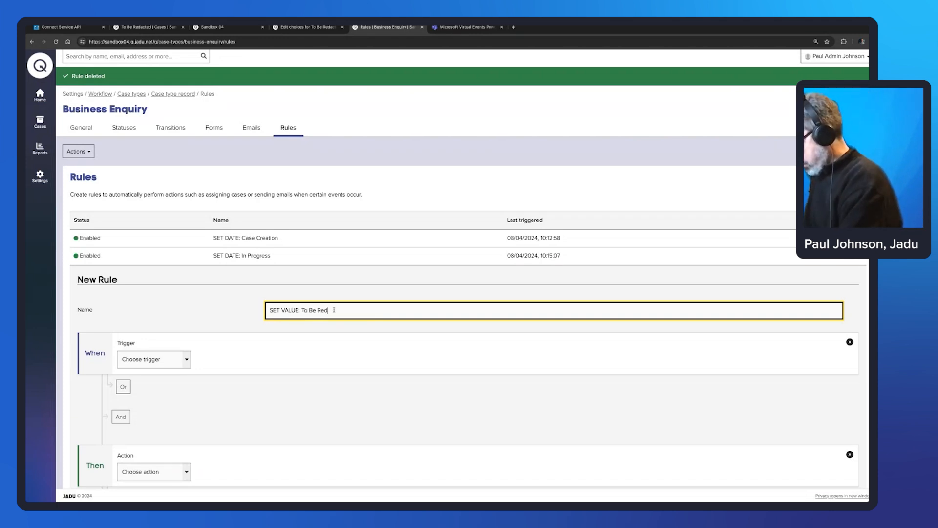
type("acted")
Set the new rule's trigger to Date with Redaction Date, and check that date's definition.
scroll(370, 309, "down", 1)
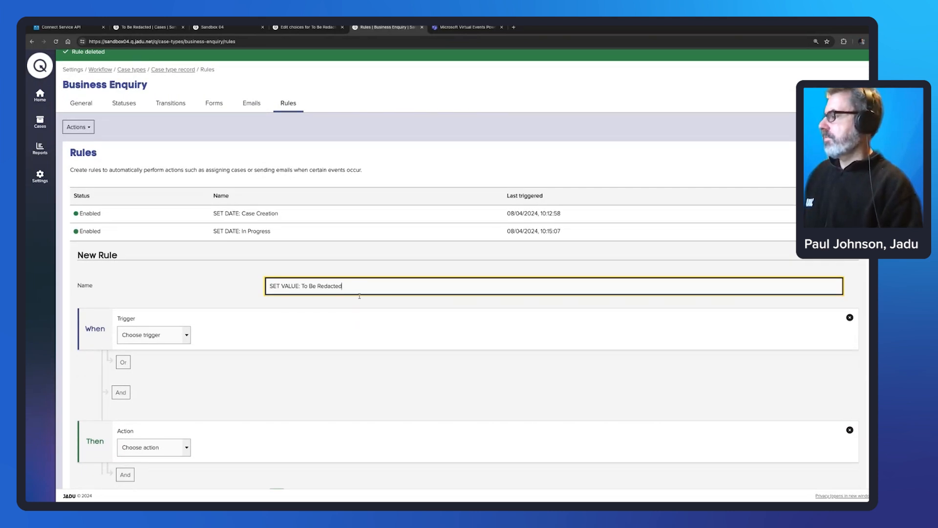
scroll(293, 305, "down", 2)
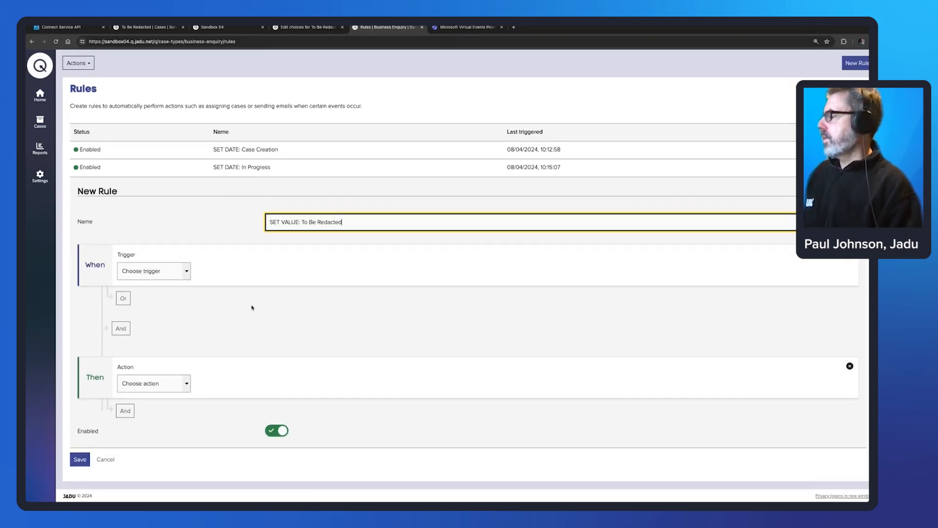
left_click(186, 272)
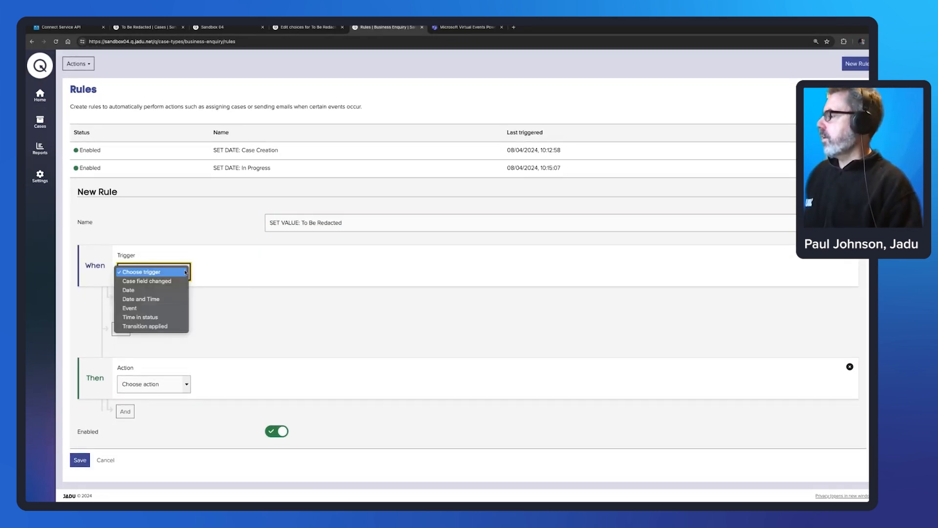
left_click(145, 291)
left_click(262, 272)
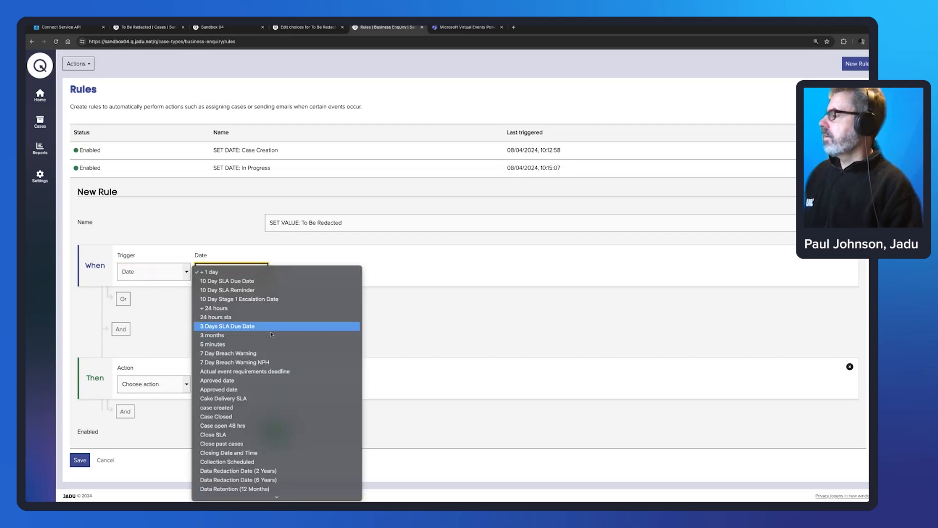
scroll(279, 355, "down", 5)
scroll(280, 354, "down", 8)
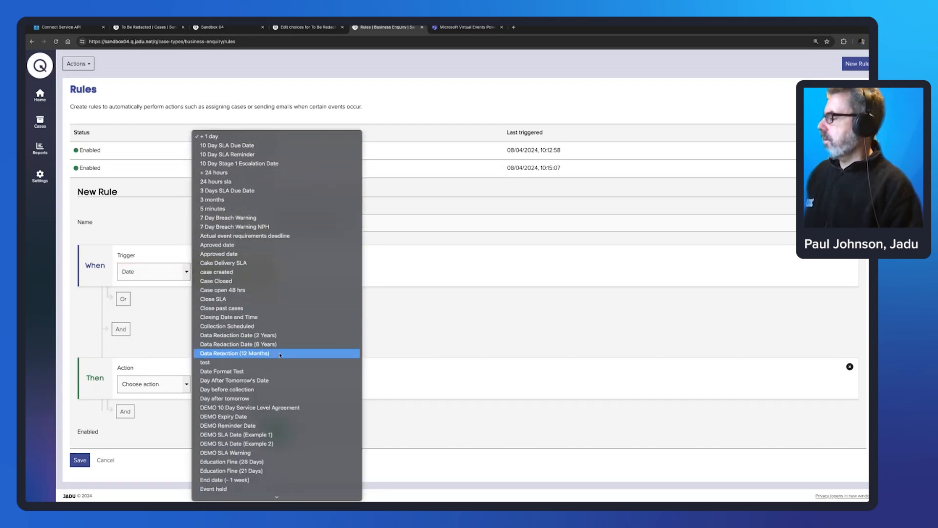
scroll(281, 354, "down", 8)
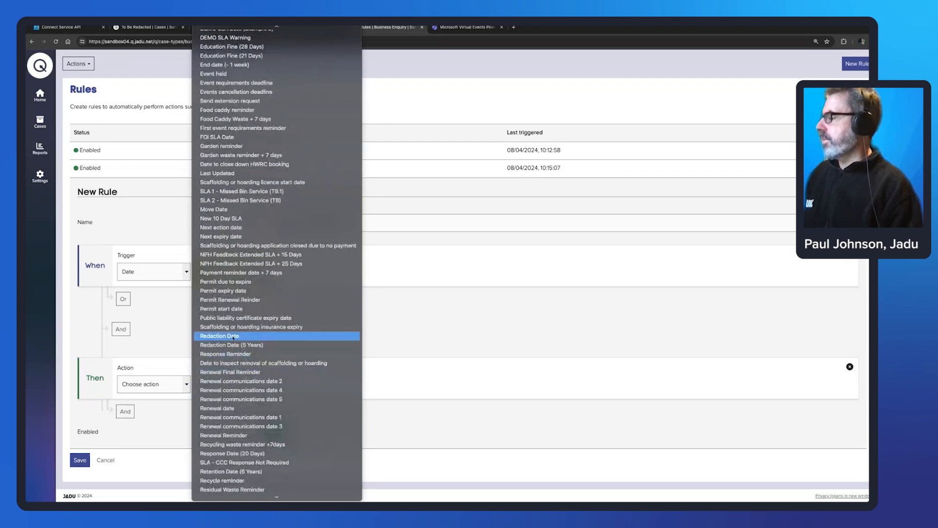
left_click(234, 337)
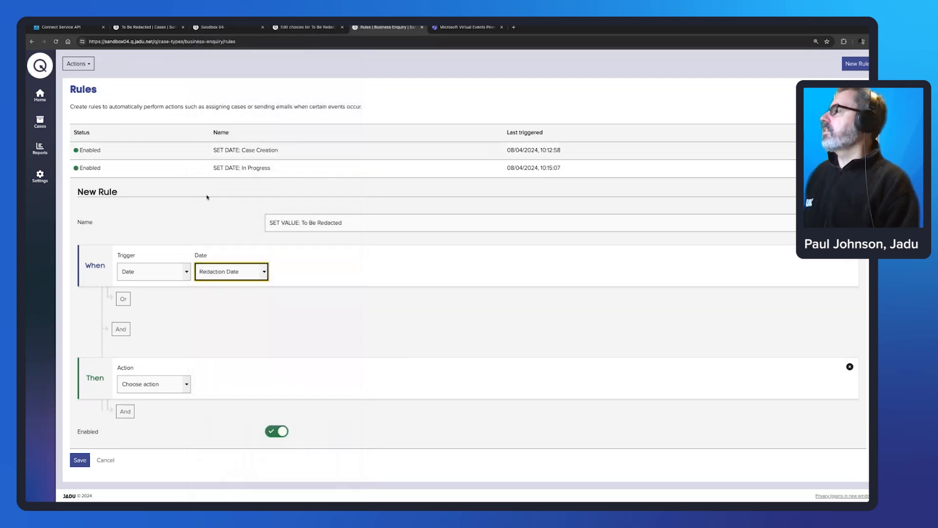
left_click(218, 28)
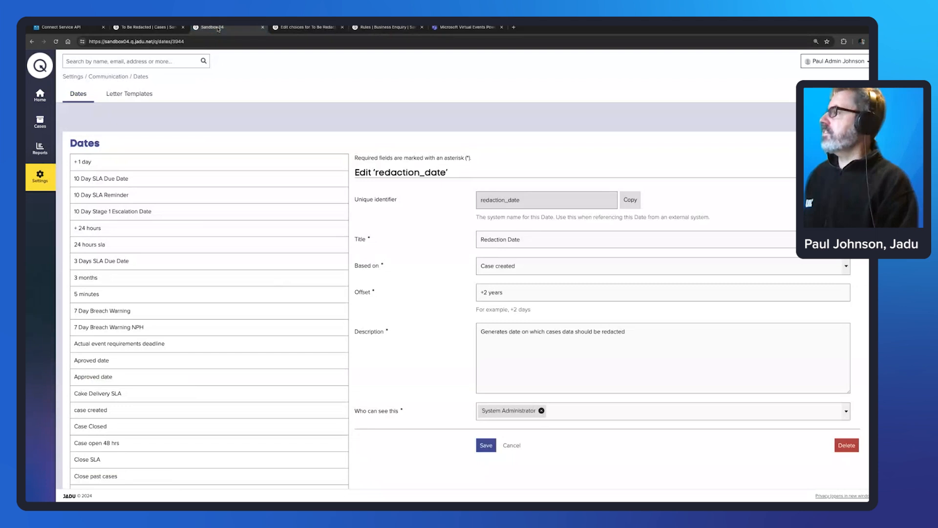
left_click(369, 29)
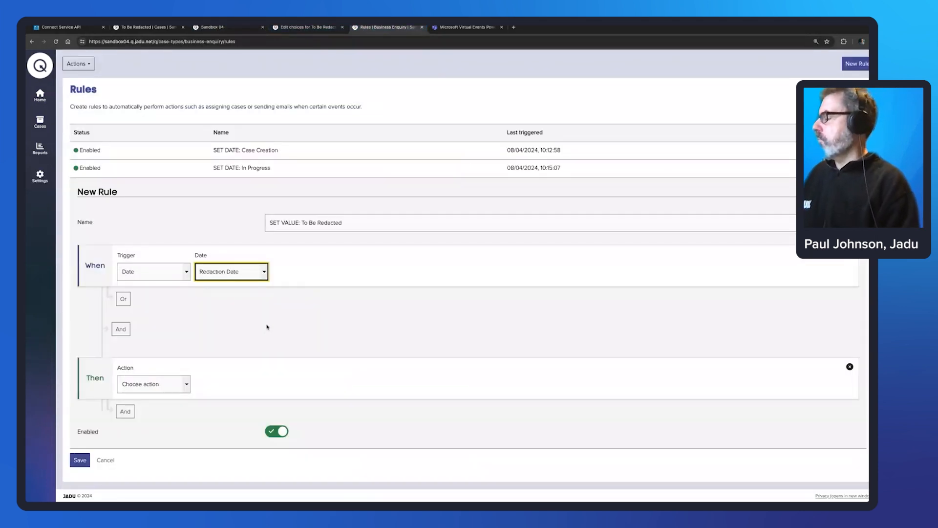
Set the rule's action to Set case value, giving the To Be Redacted case field the value Yes.
left_click(187, 388)
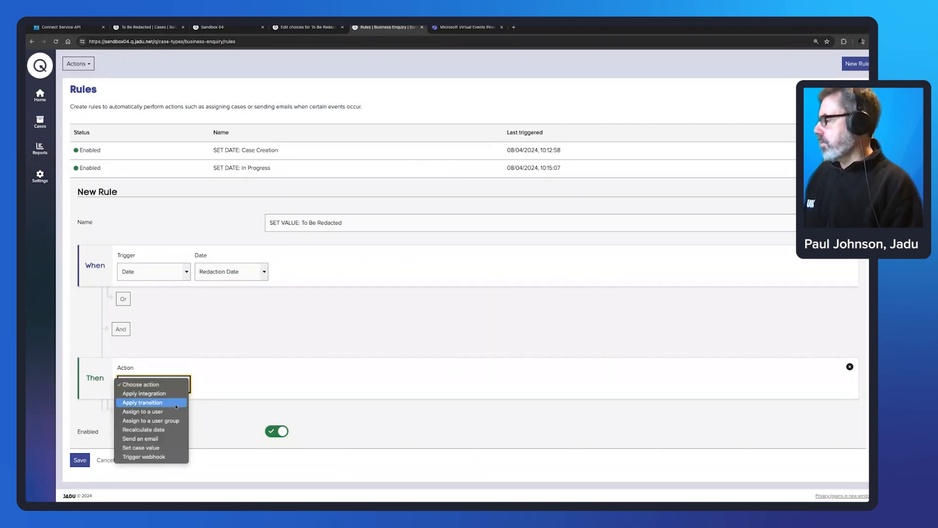
left_click(157, 448)
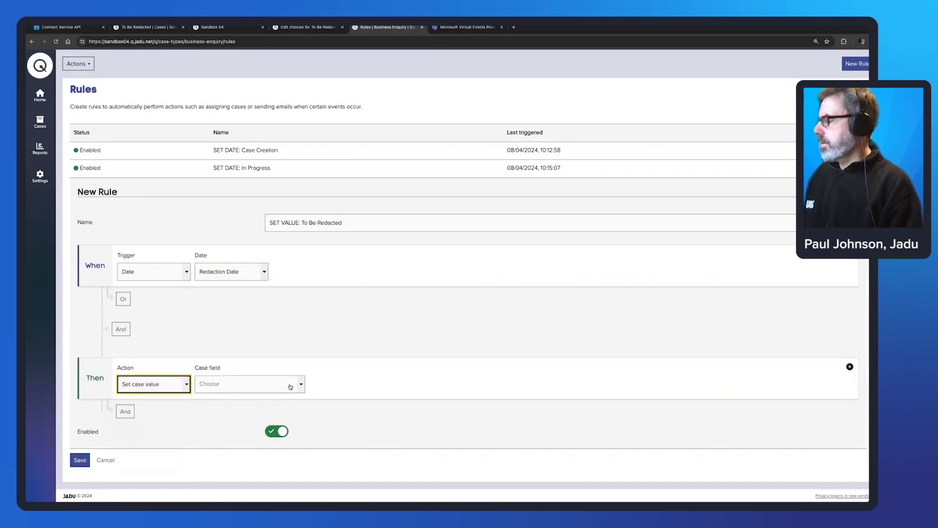
left_click(288, 385)
type("to be")
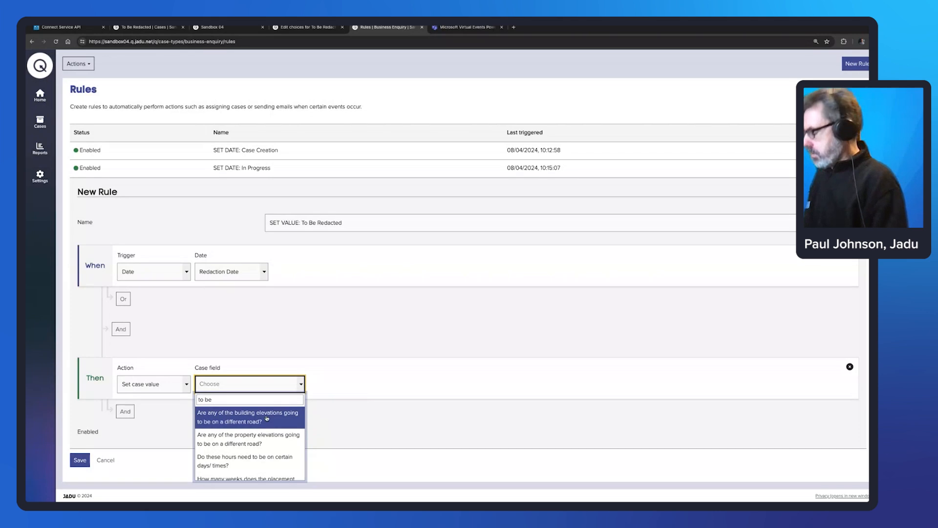
type(" redact")
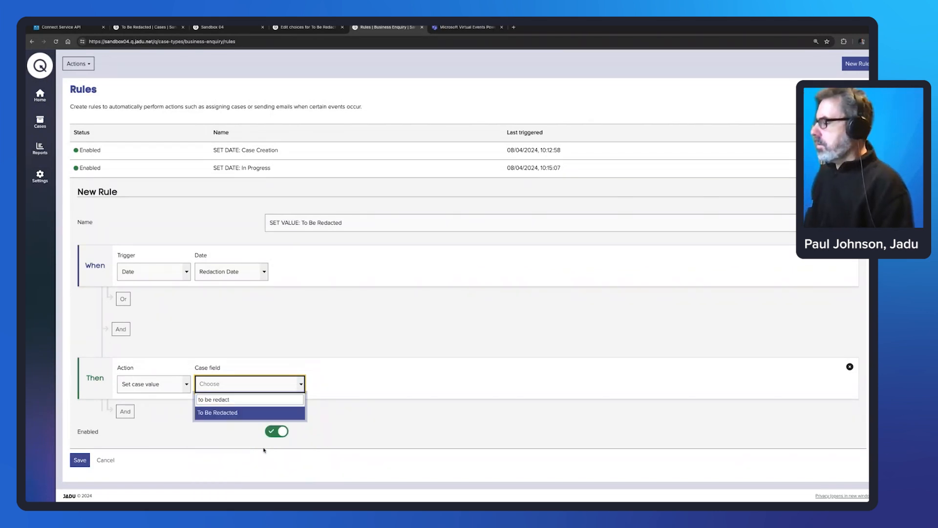
left_click(243, 414)
left_click(356, 384)
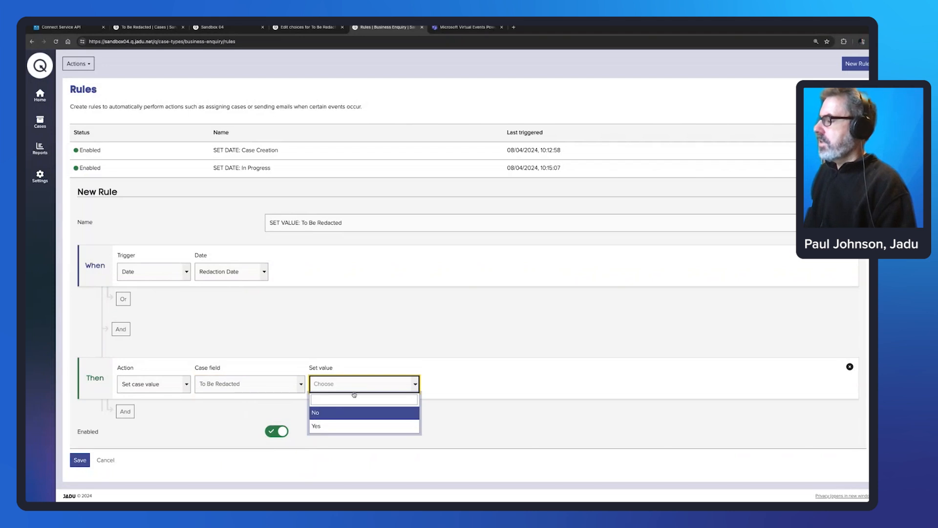
left_click(333, 425)
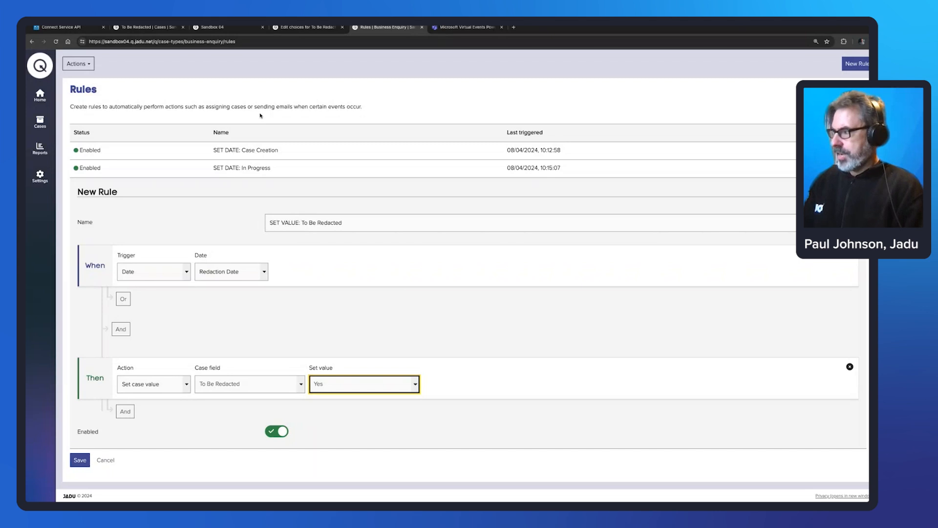
Save the To Be Redacted rule and name the next Business Enquiry rule "CALCULATE: Redaction Date".
left_click(79, 460)
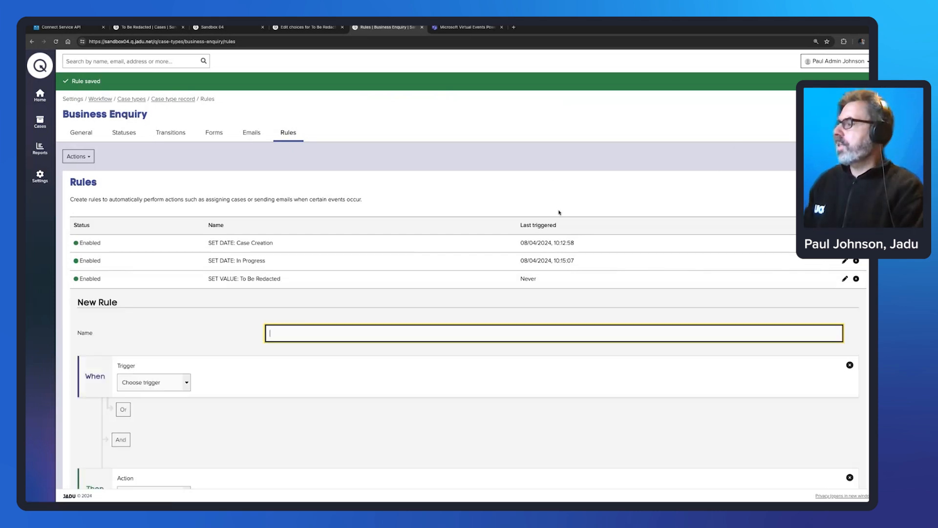
scroll(327, 357, "down", 1)
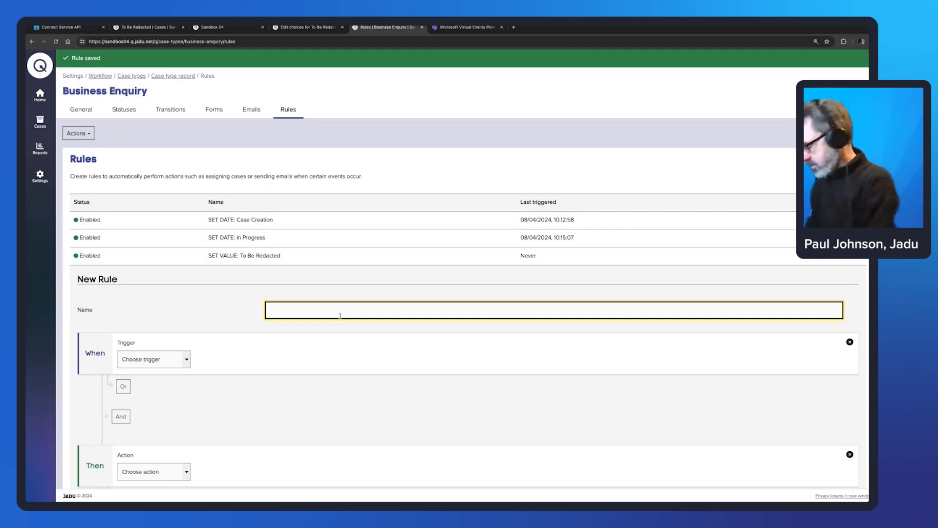
type("CALCU")
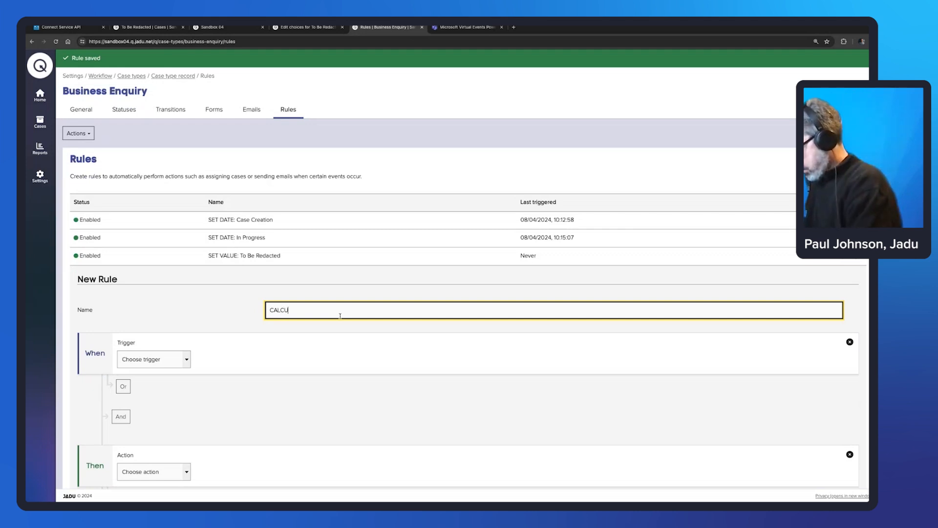
type("LATE REDAC")
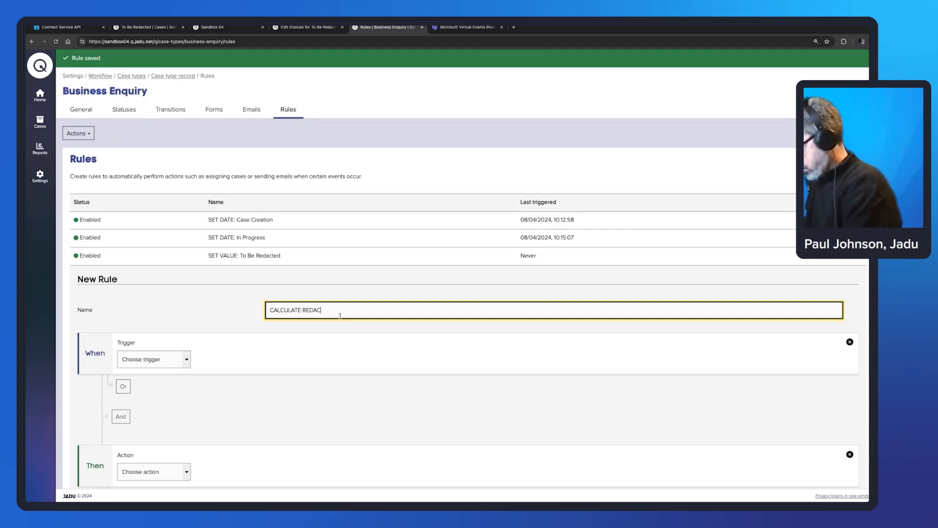
type("TION DATE")
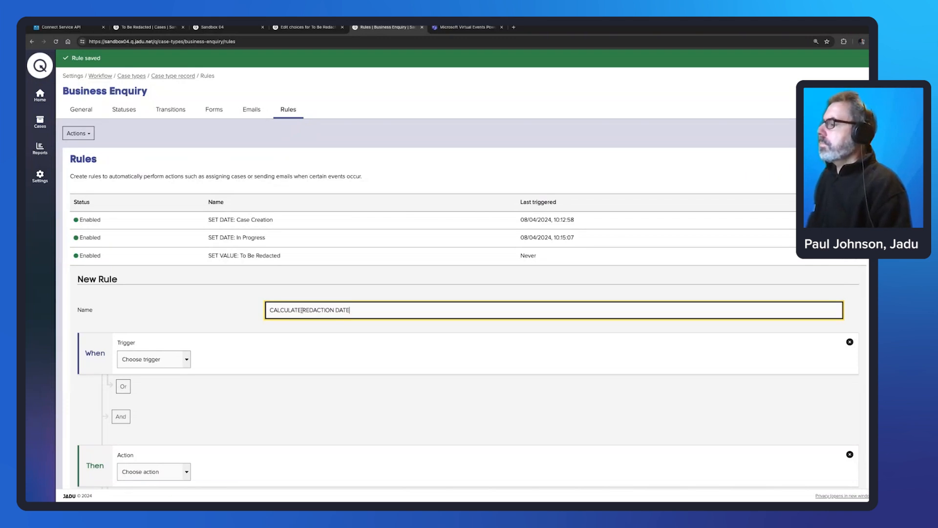
type(":")
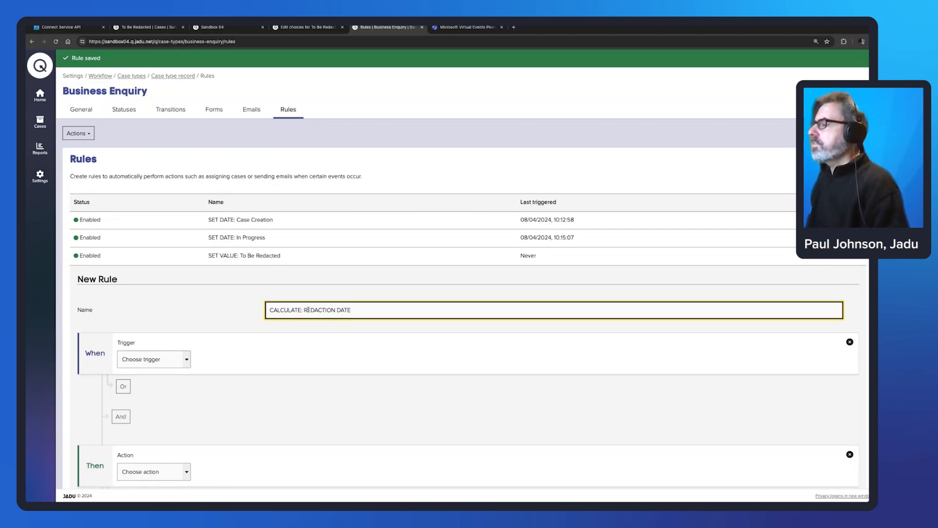
left_click_drag(305, 310, 383, 312)
type("Reda")
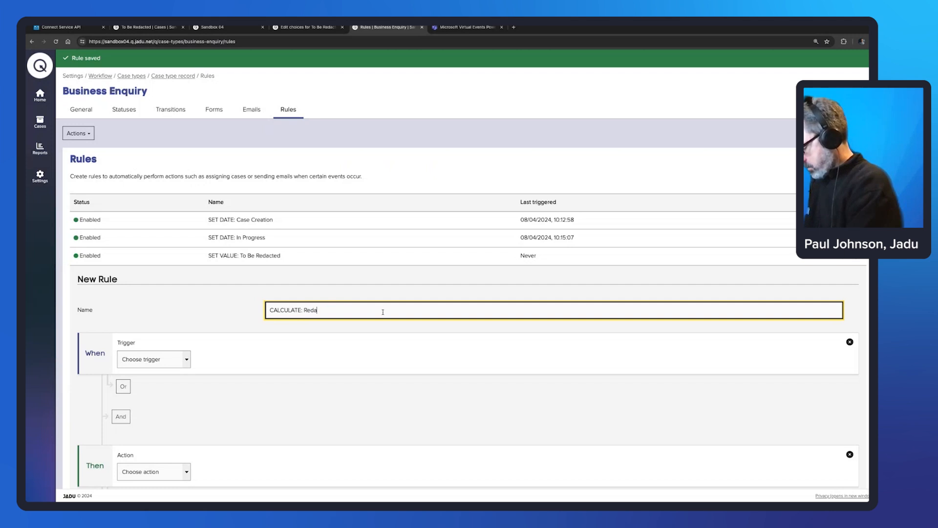
type("ction Date")
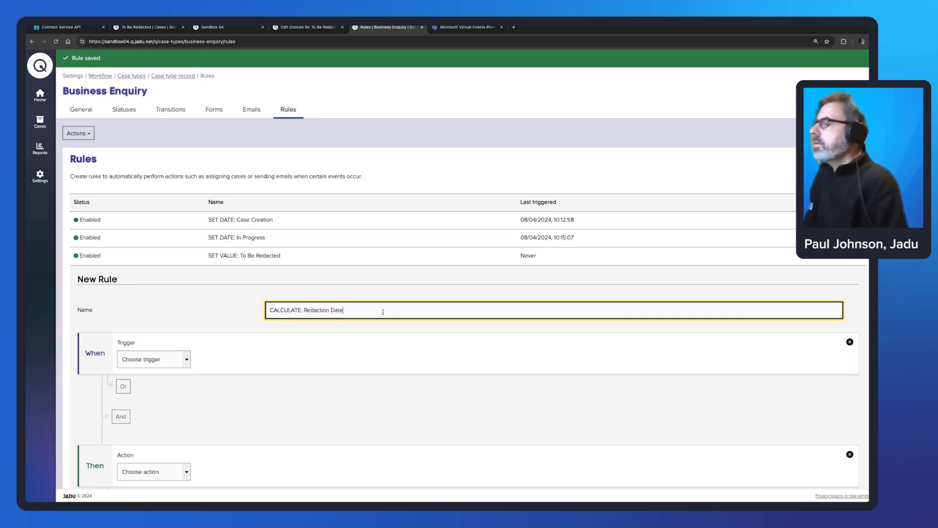
Set the new rule's trigger to Date and Time, with the date 15/05/2024 and the time 12:30am.
left_click(161, 360)
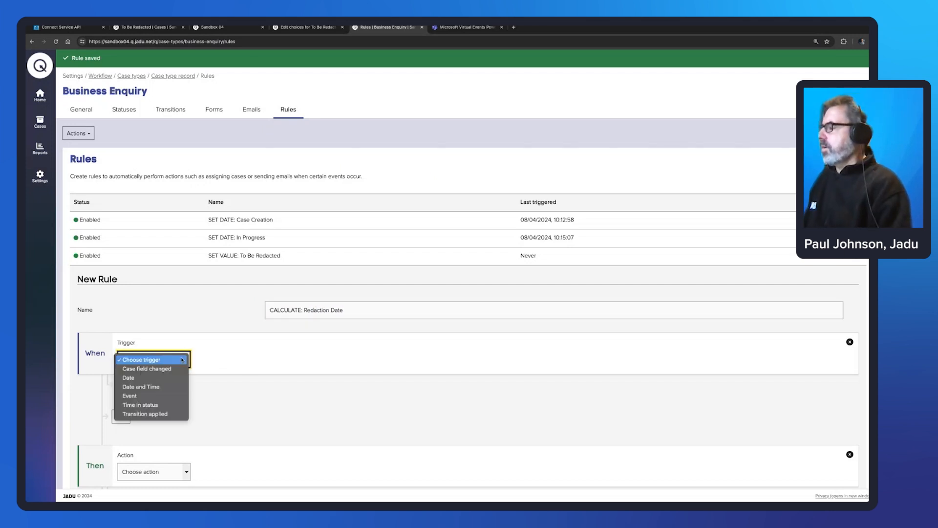
left_click(170, 387)
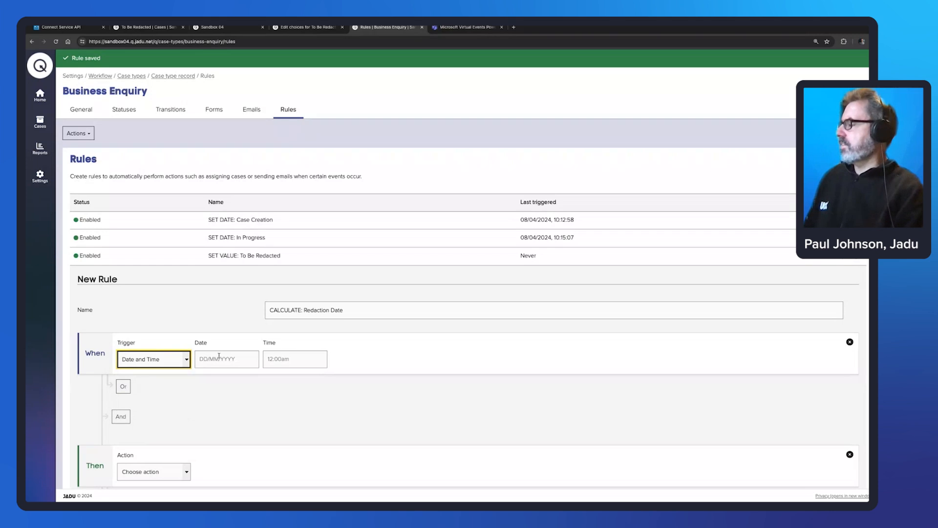
left_click(219, 356)
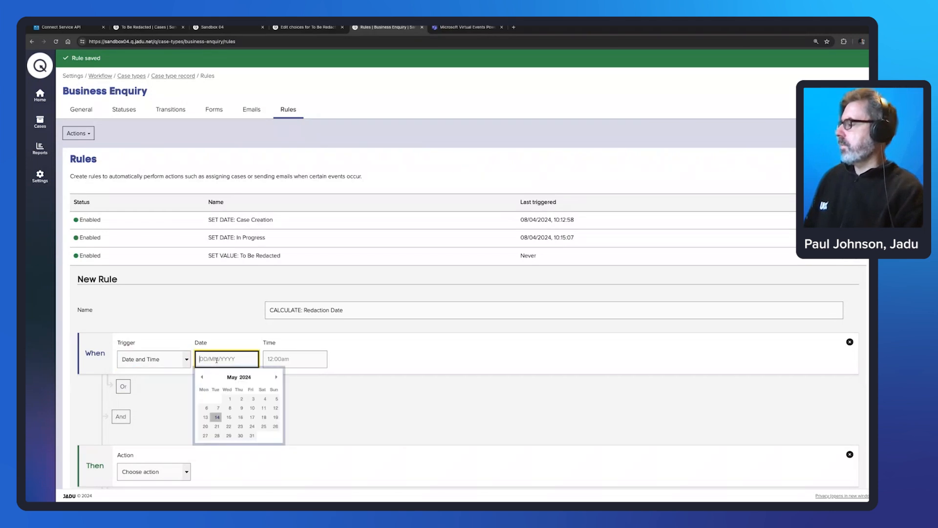
left_click(229, 417)
left_click(282, 360)
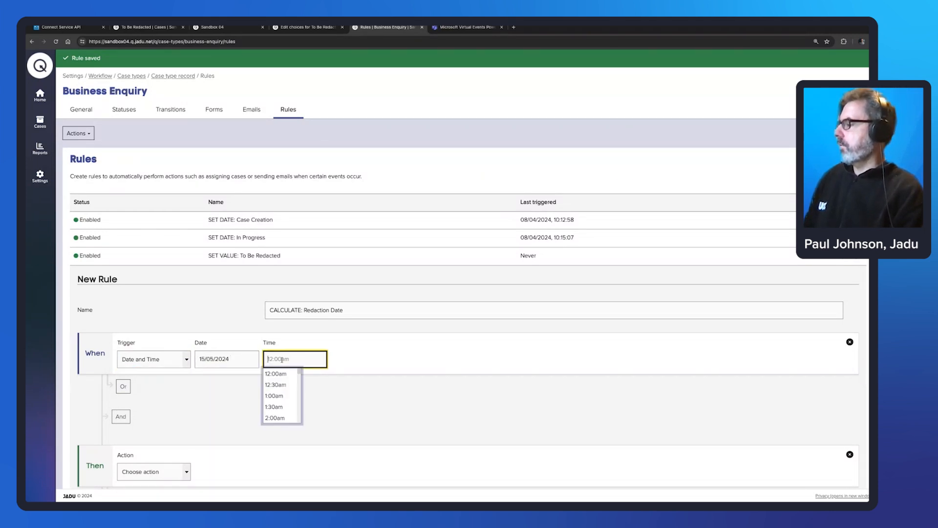
left_click(282, 385)
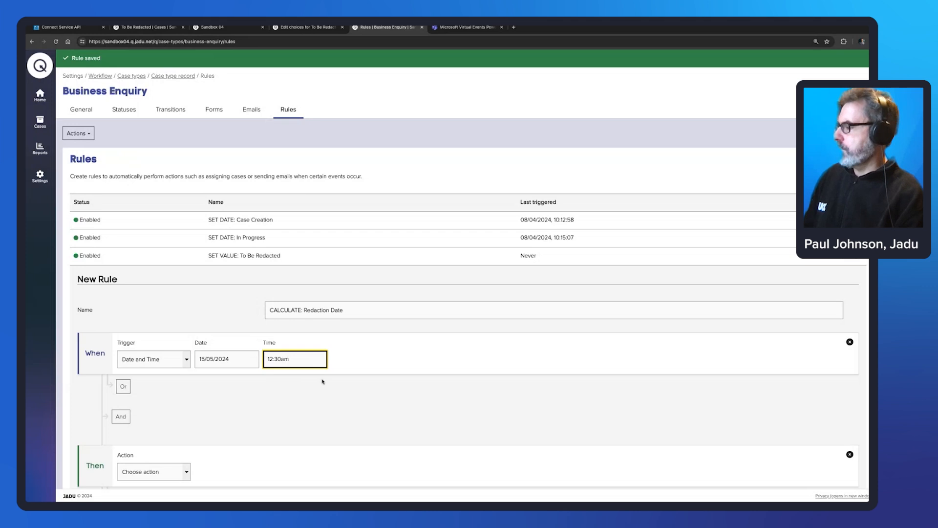
Set the rule's action to Recalculate date with Redaction Date and save the rule.
scroll(307, 379, "down", 1)
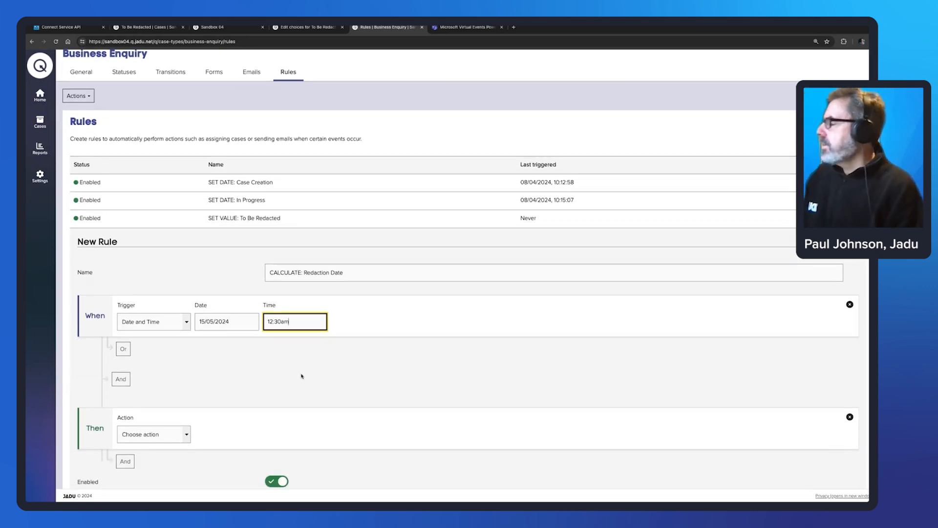
left_click(183, 439)
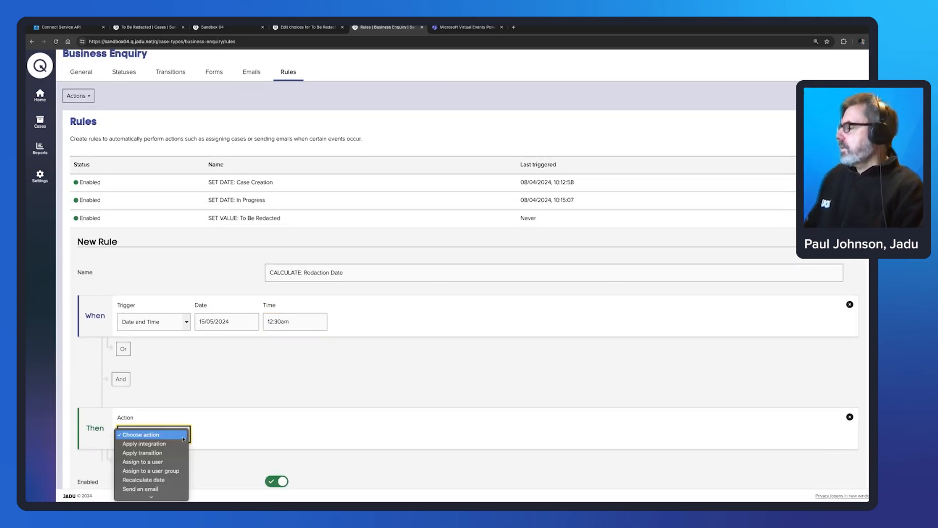
scroll(175, 455, "down", 1)
left_click(172, 468)
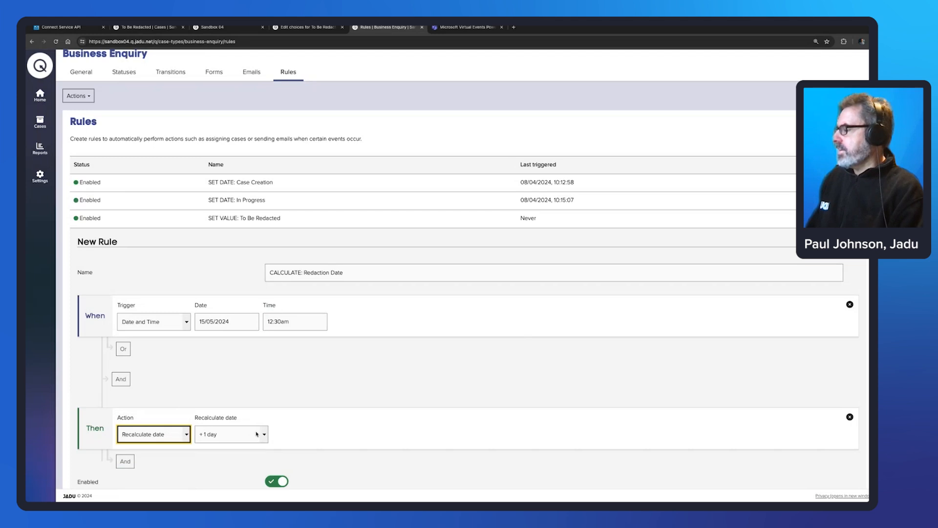
left_click(247, 435)
scroll(252, 441, "down", 15)
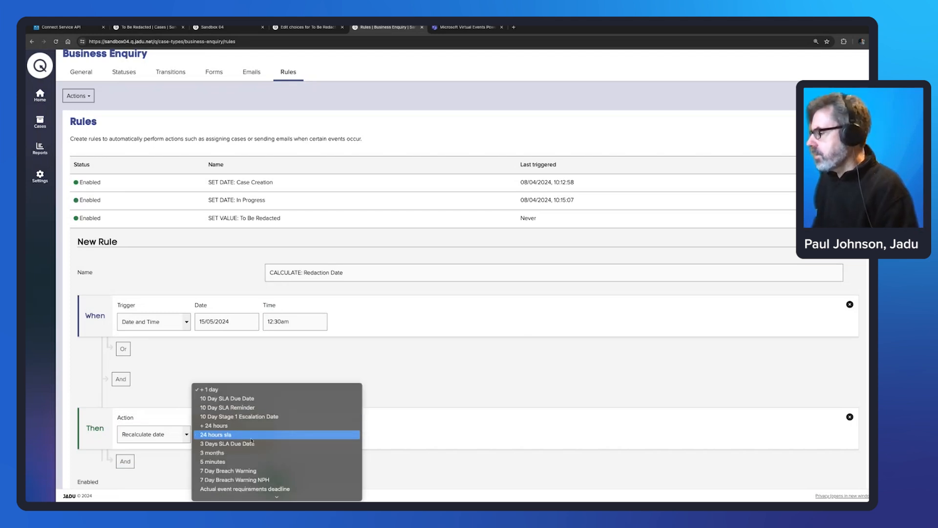
scroll(251, 440, "down", 3)
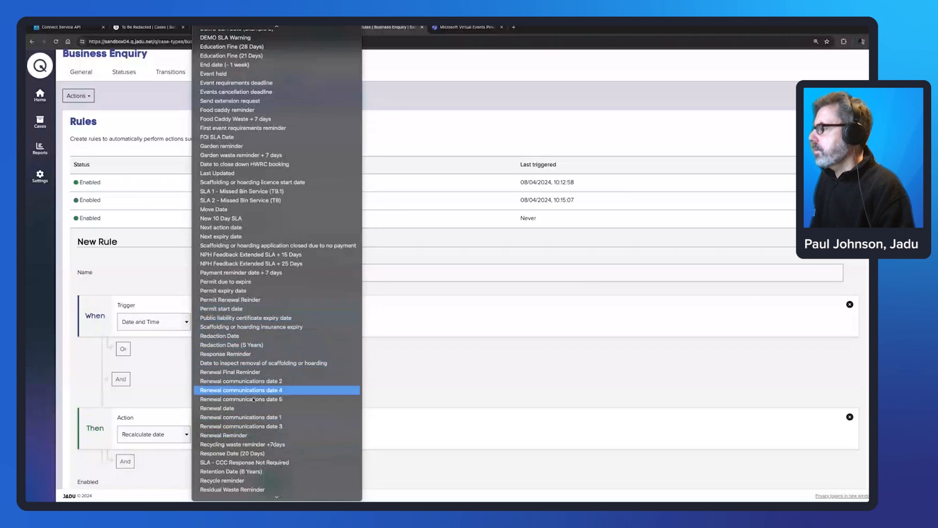
left_click(235, 336)
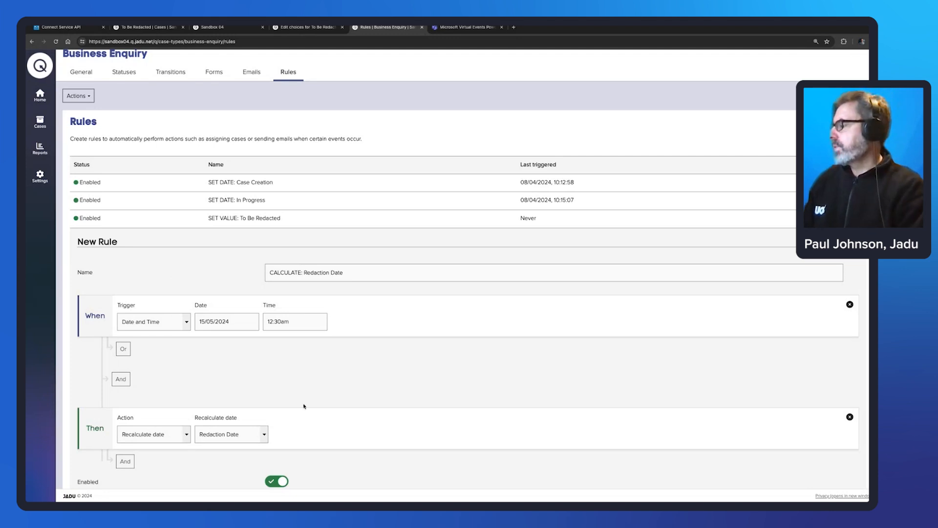
scroll(304, 406, "down", 1)
scroll(195, 447, "down", 1)
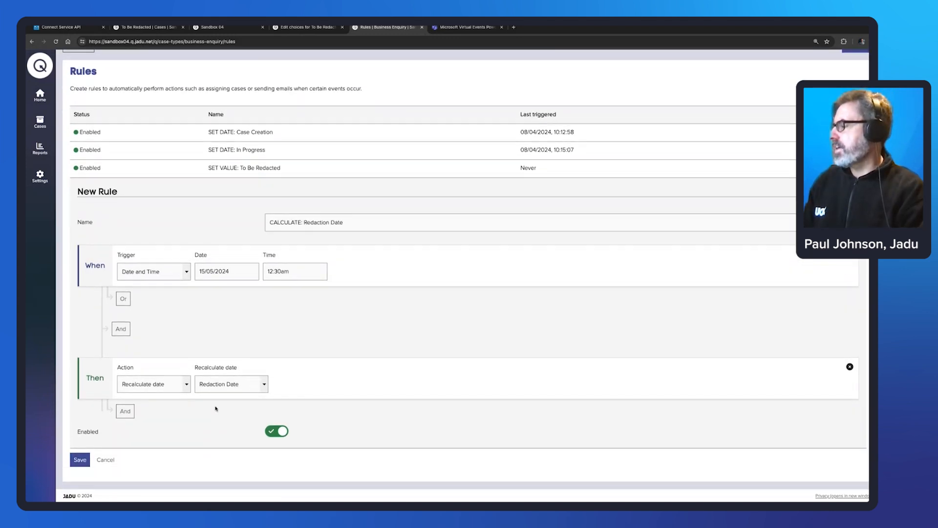
left_click(80, 460)
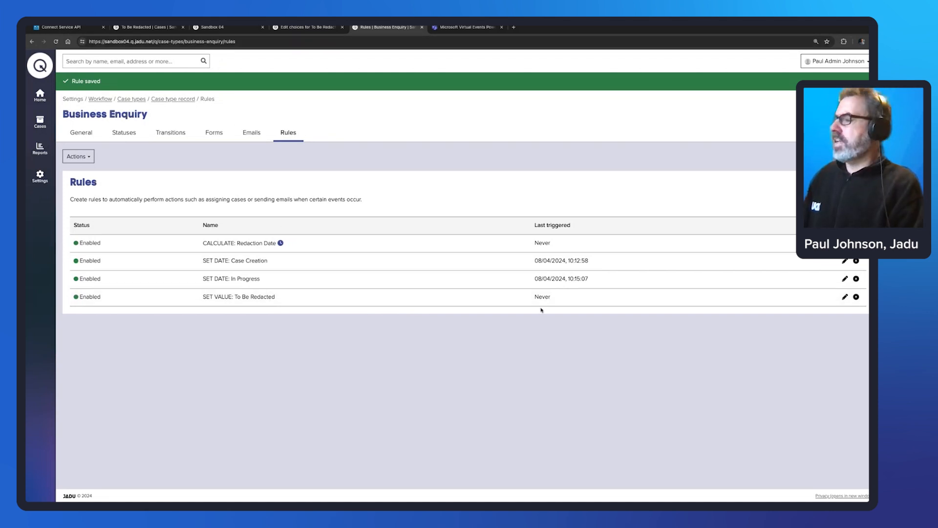
Revisit the Redaction Date definition and try basing it on Case completed before restoring Case created.
left_click(155, 28)
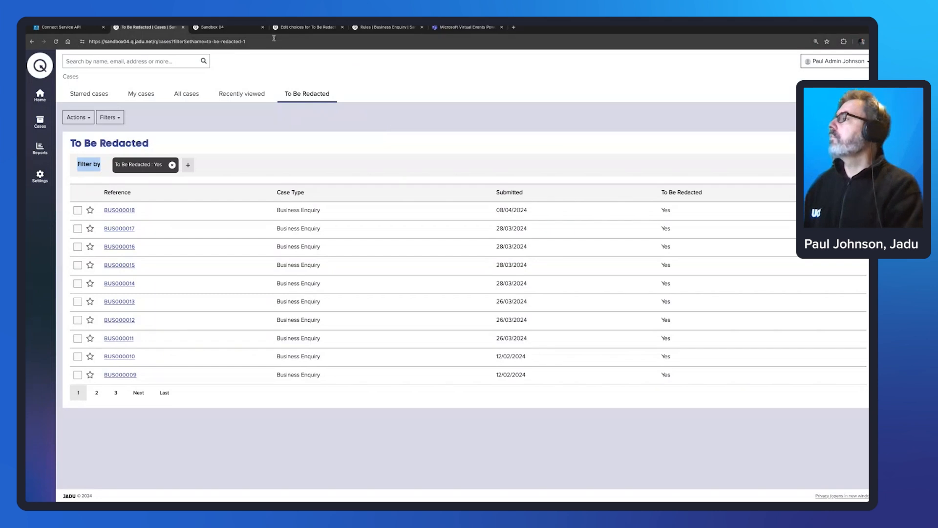
left_click(223, 31)
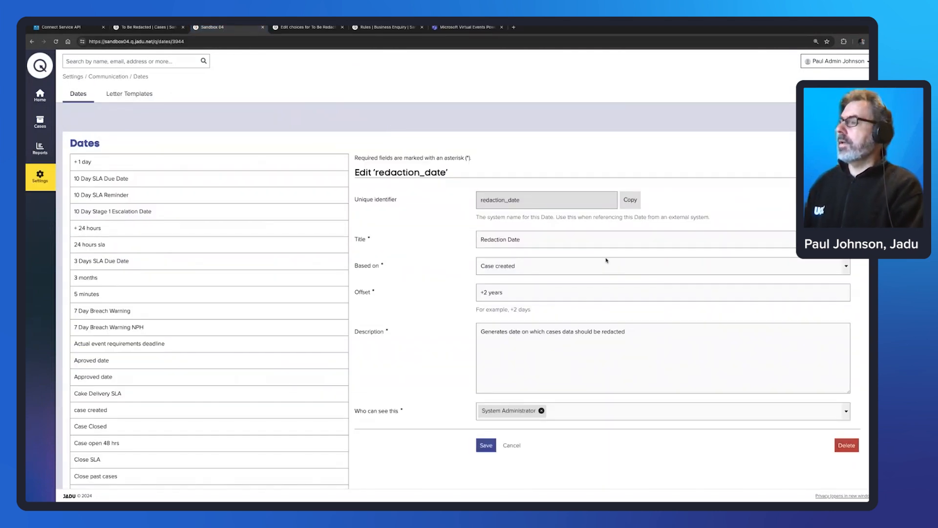
left_click(521, 269)
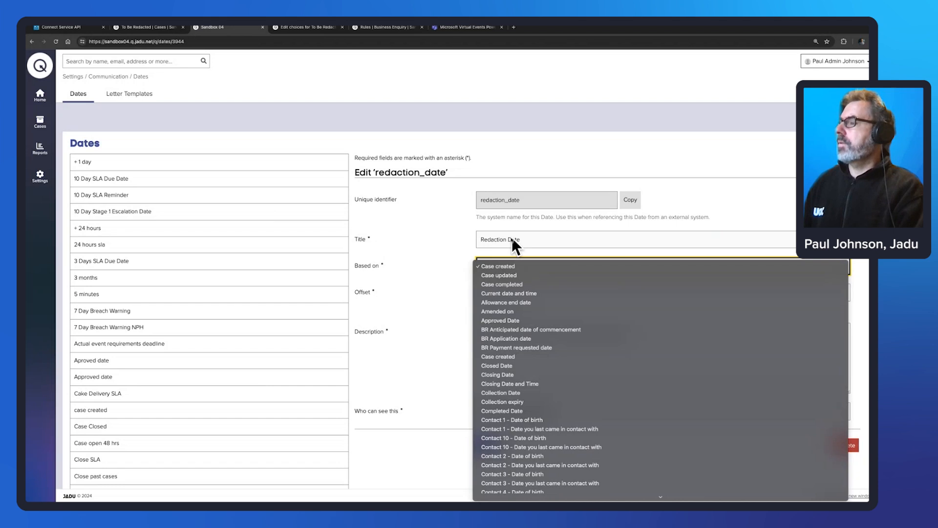
left_click(510, 286)
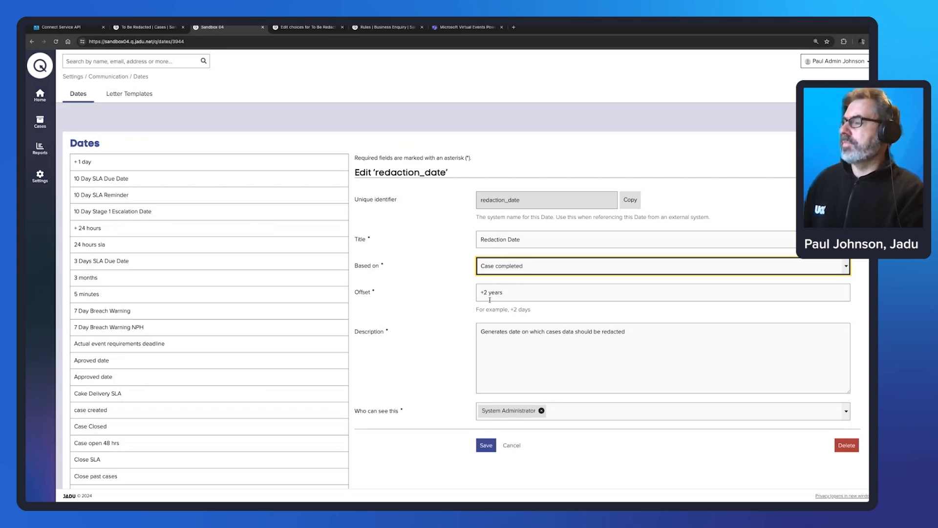
left_click(501, 266)
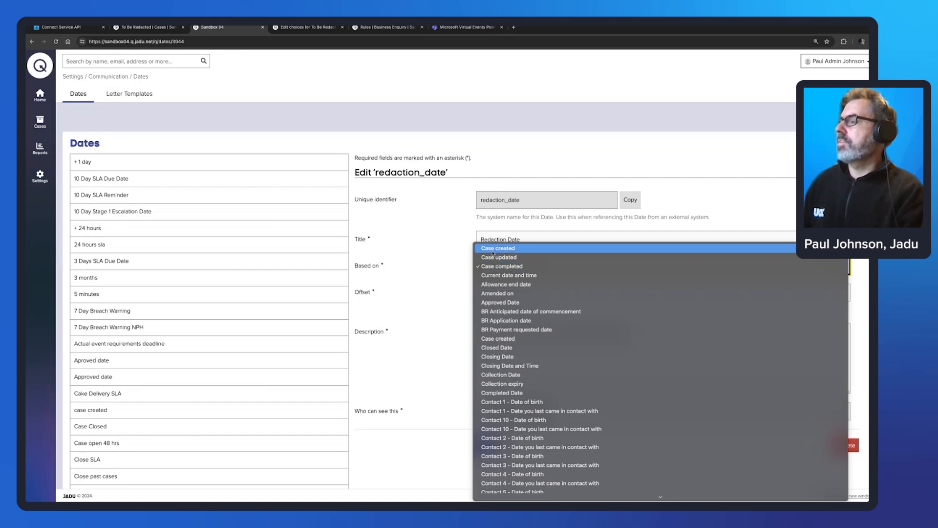
left_click(494, 249)
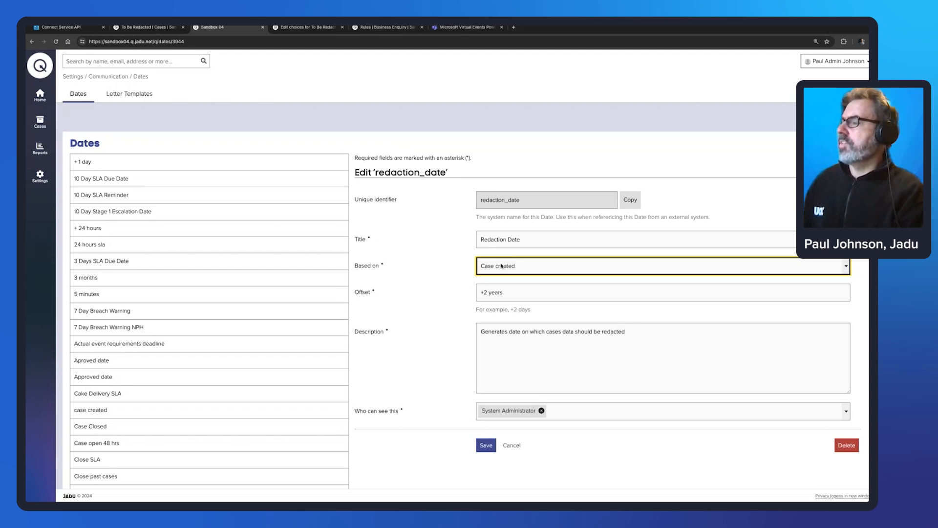
left_click(501, 266)
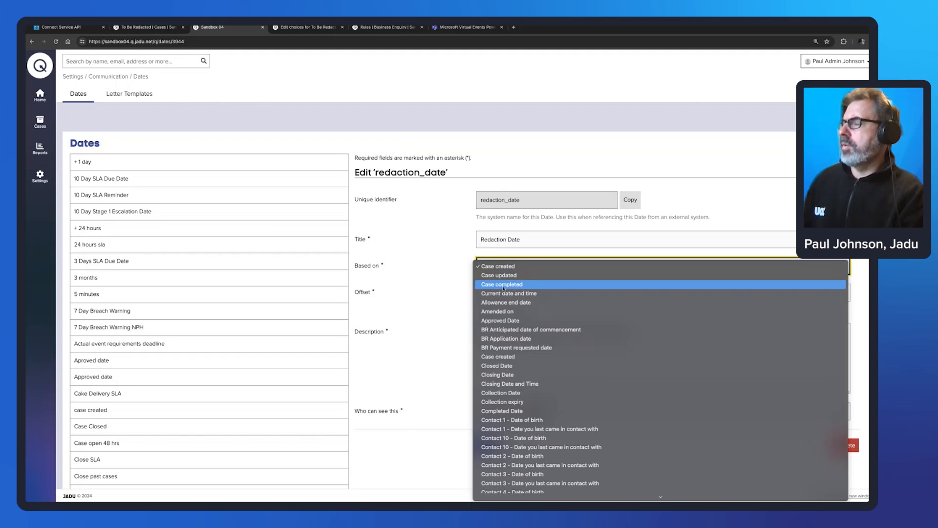
left_click(503, 288)
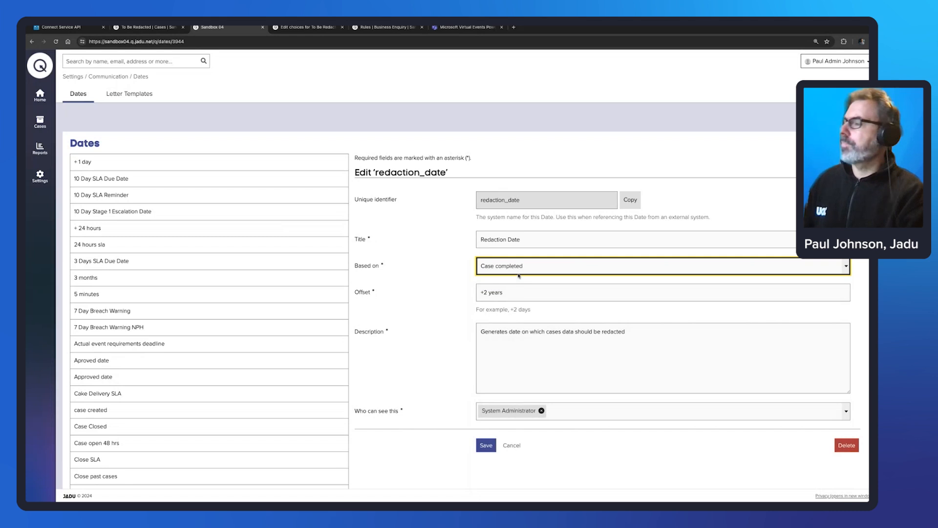
left_click(518, 268)
left_click(513, 250)
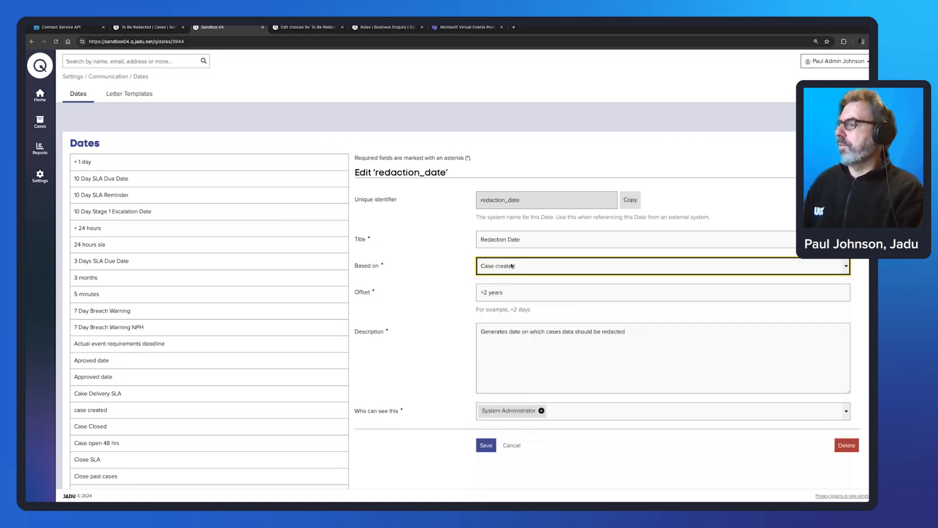
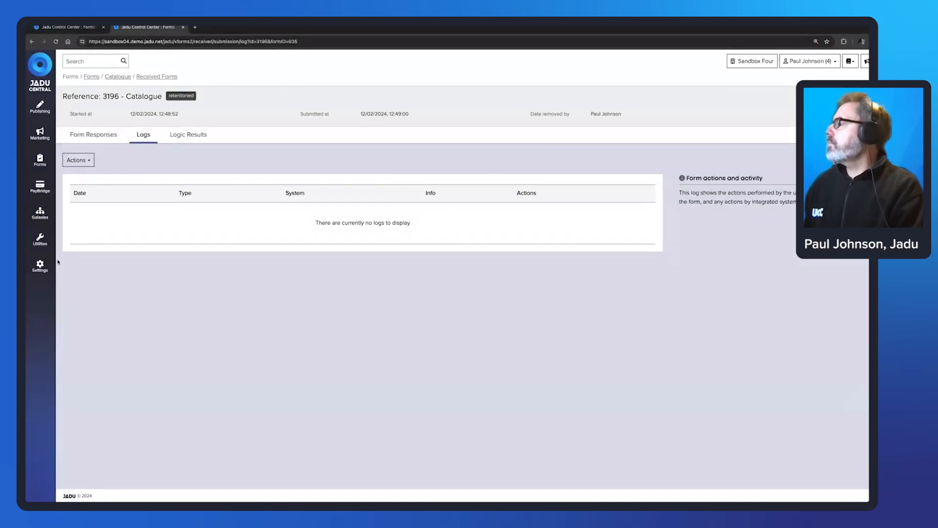
left_click(40, 239)
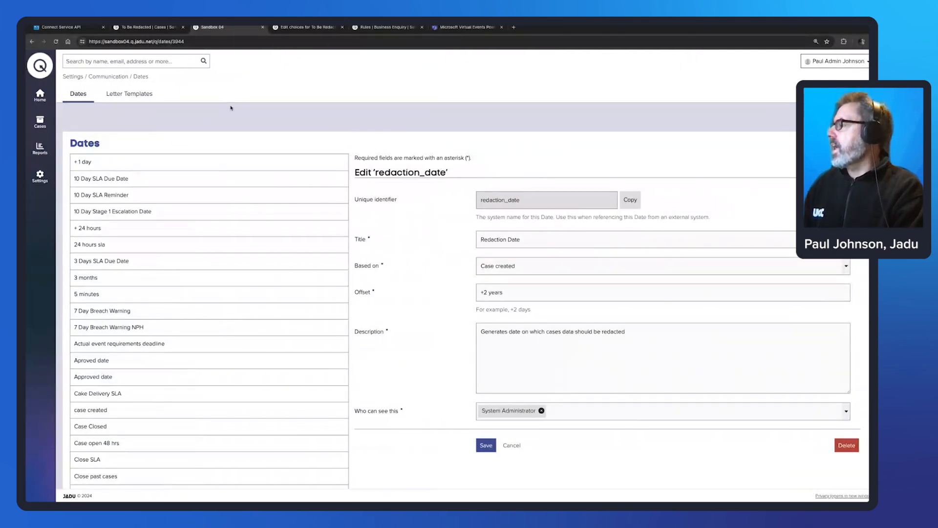
mouse_move(40, 176)
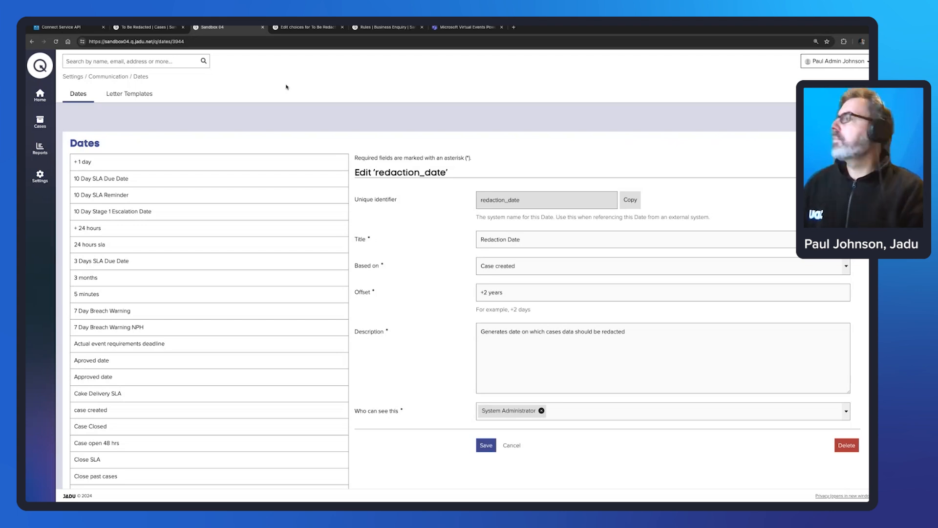
Return to the To Be Redacted case list and open the first Business Enquiry case's timeline.
left_click(147, 28)
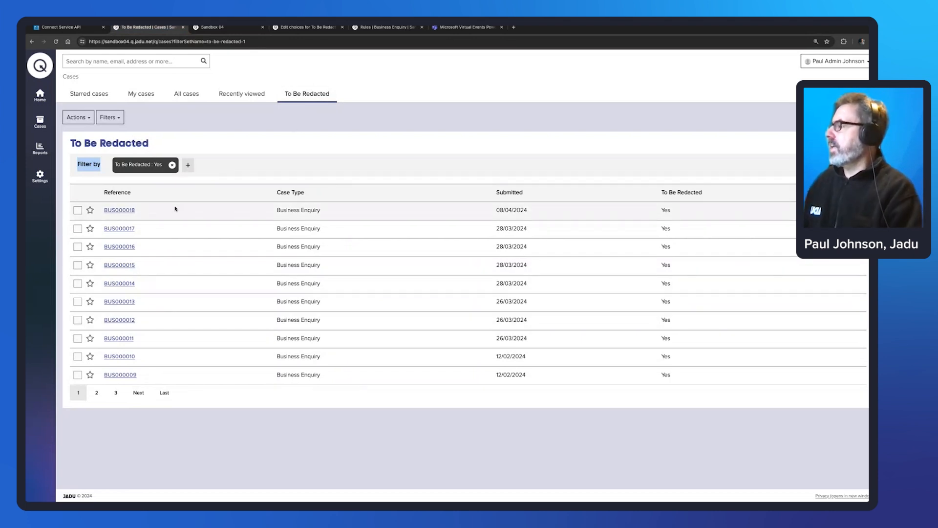
left_click(119, 210)
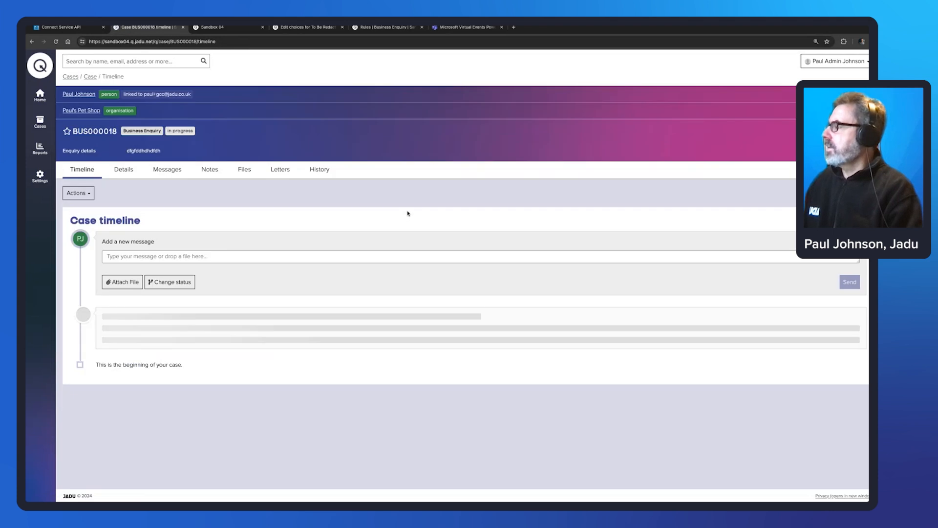
Examine the personal details submitted in the Business Enquiry case's timeline, then return to the To Be Redacted case list.
scroll(407, 212, "down", 5)
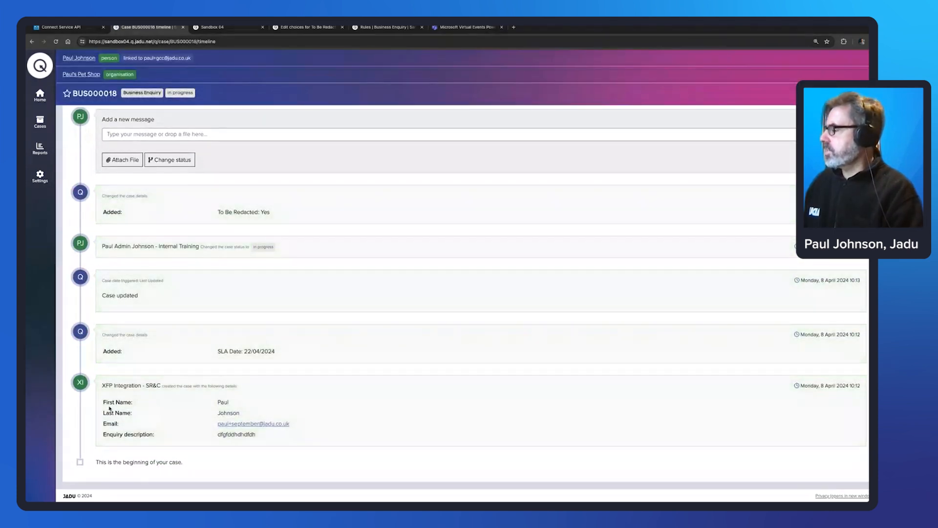
left_click_drag(103, 400, 296, 426)
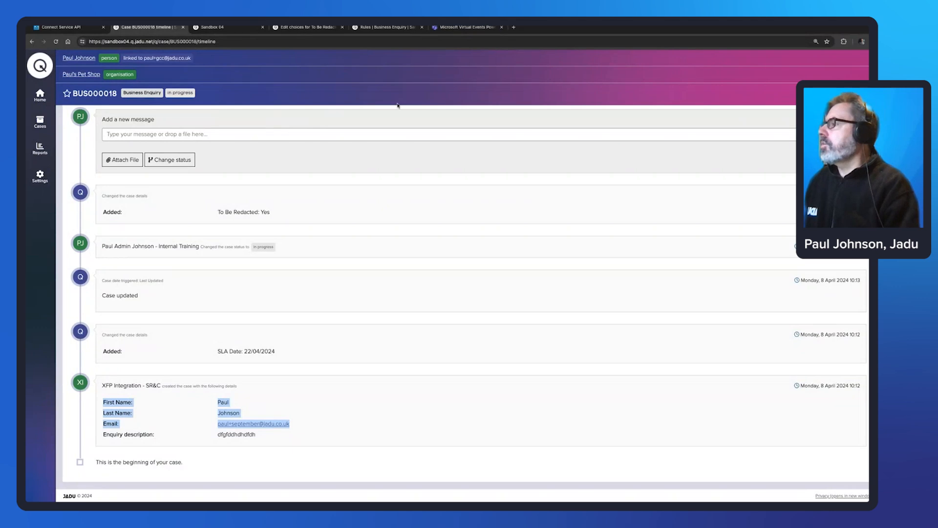
scroll(347, 109, "up", 5)
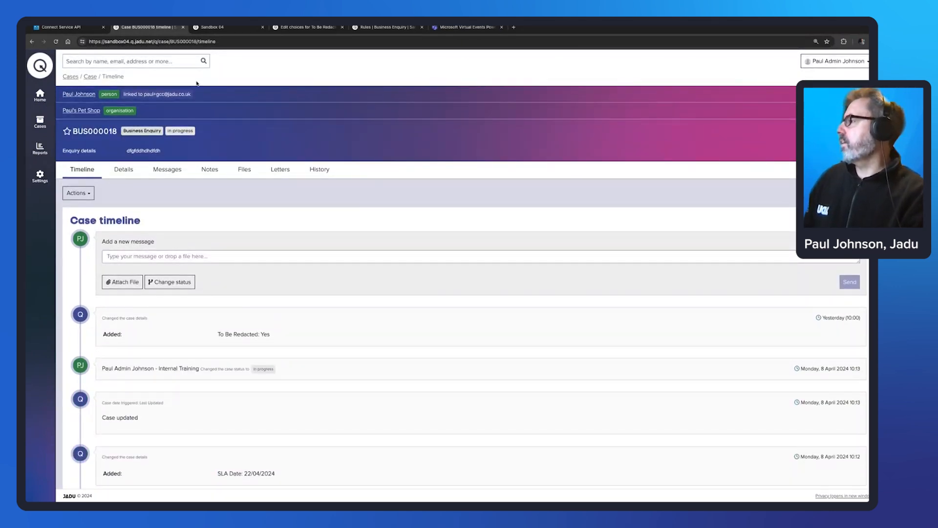
left_click(40, 122)
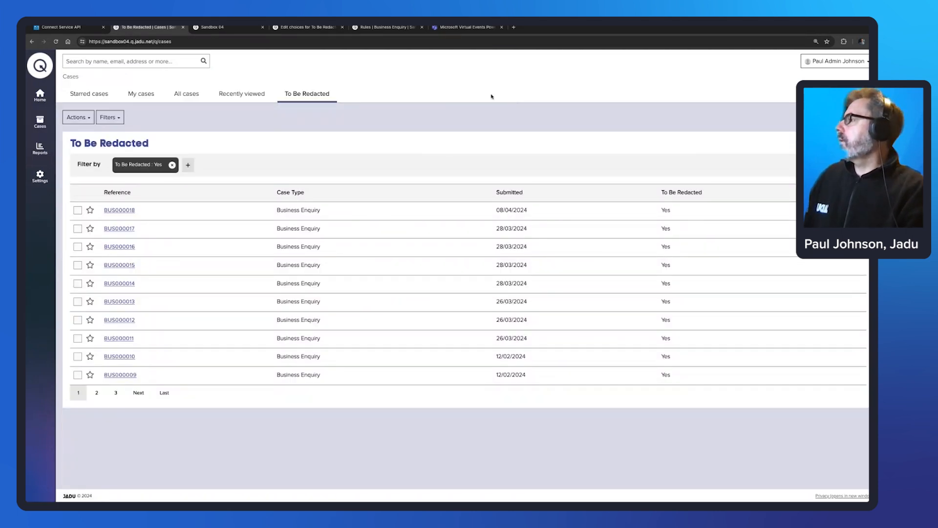
Review the Connect Service API documentation for redacting personal data from all cases matching a filter set.
key("ctrl+shift+Tab")
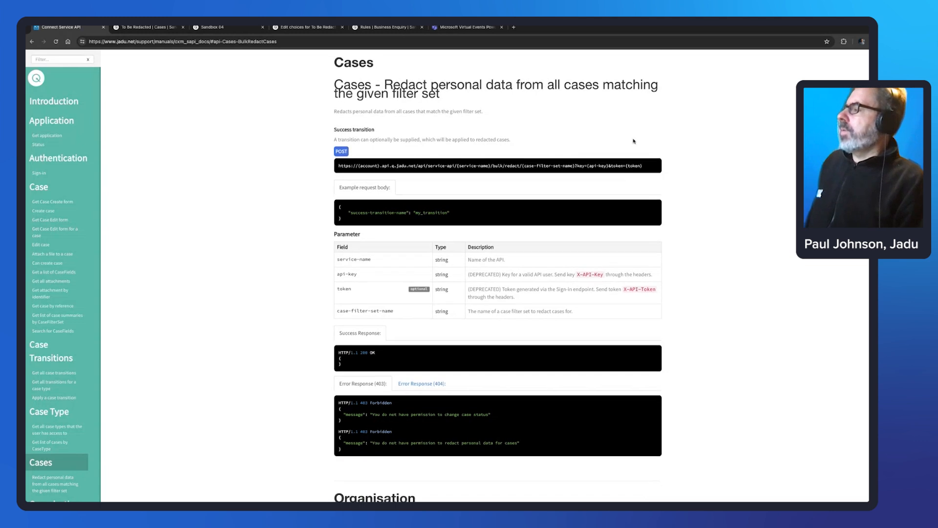
scroll(632, 141, "up", 1)
scroll(634, 142, "down", 1)
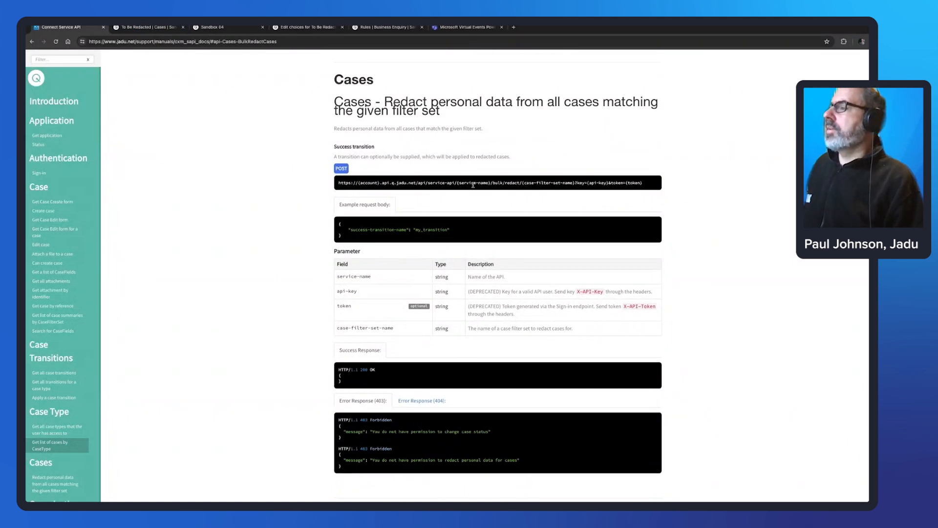
Open the To Be Redacted saved filter and highlight its name, to-be-redacted-1, in the web address.
left_click(158, 28)
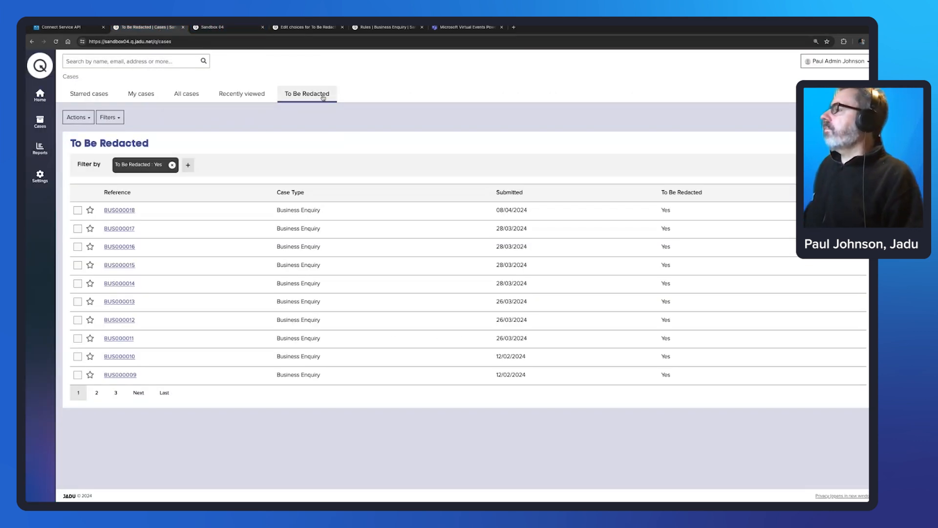
left_click(308, 96)
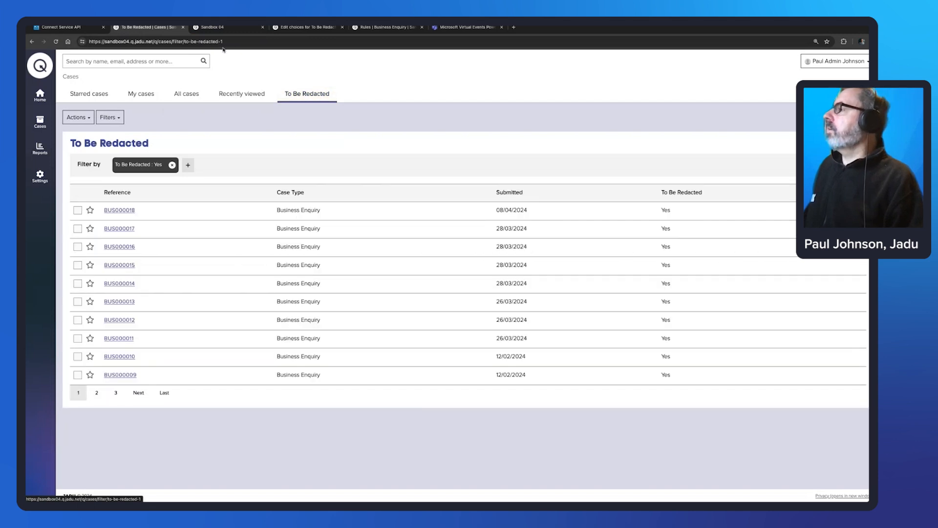
left_click_drag(224, 42, 184, 43)
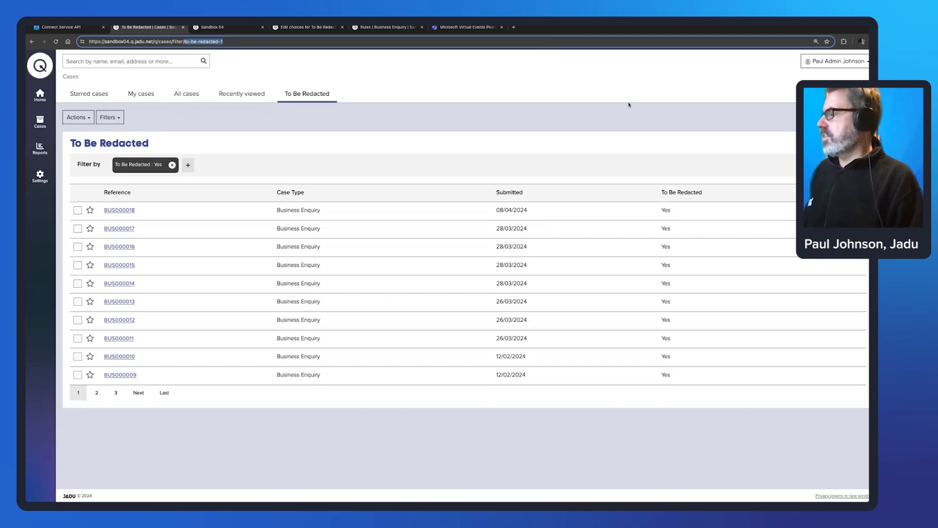
Switch to Postman and highlight the full bulk redact request URL, then its service API base address.
key("ctrl+Right")
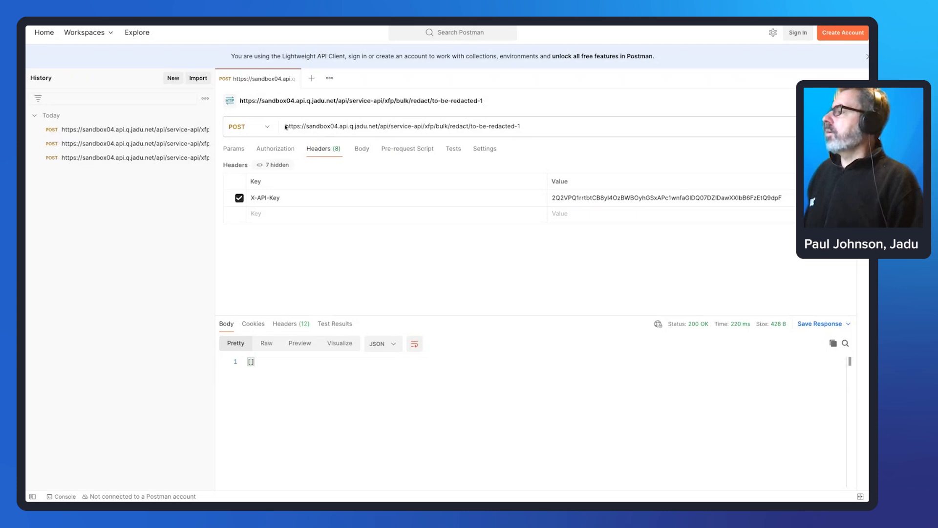
left_click_drag(286, 126, 529, 127)
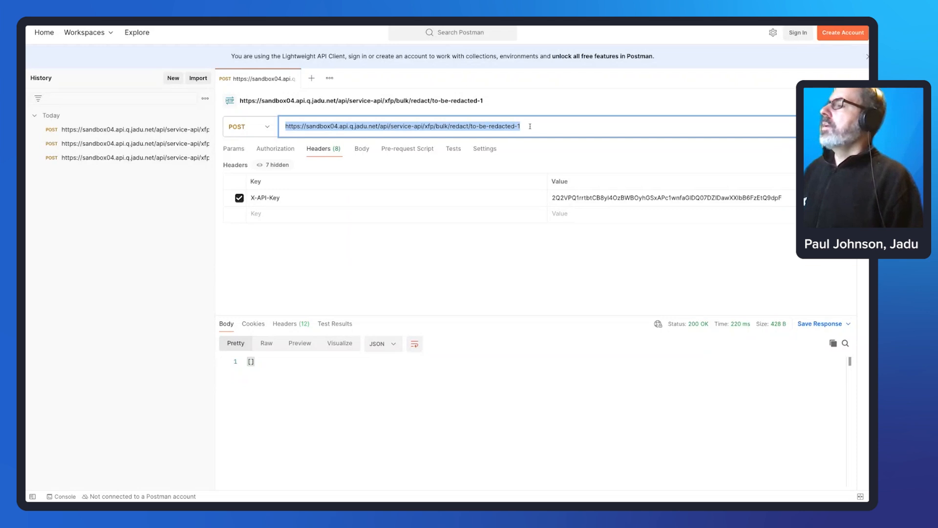
left_click(529, 127)
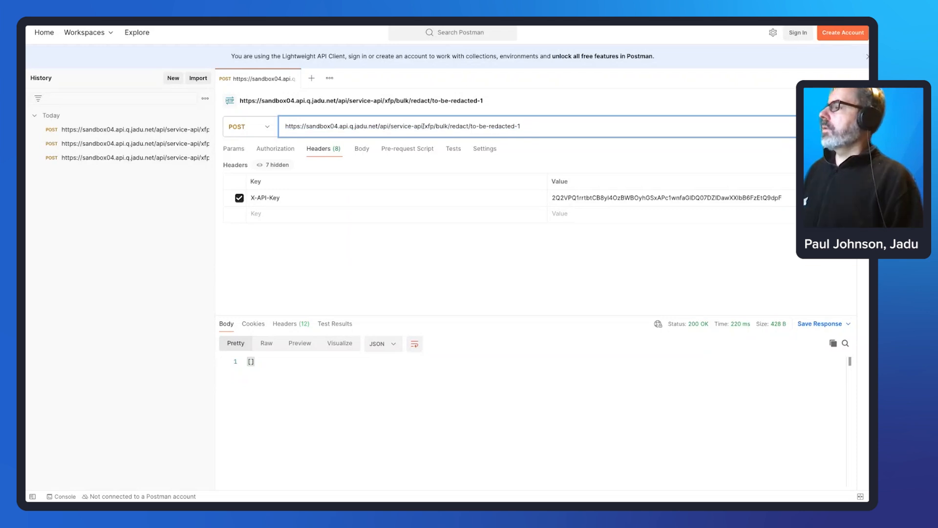
left_click_drag(433, 126, 285, 125)
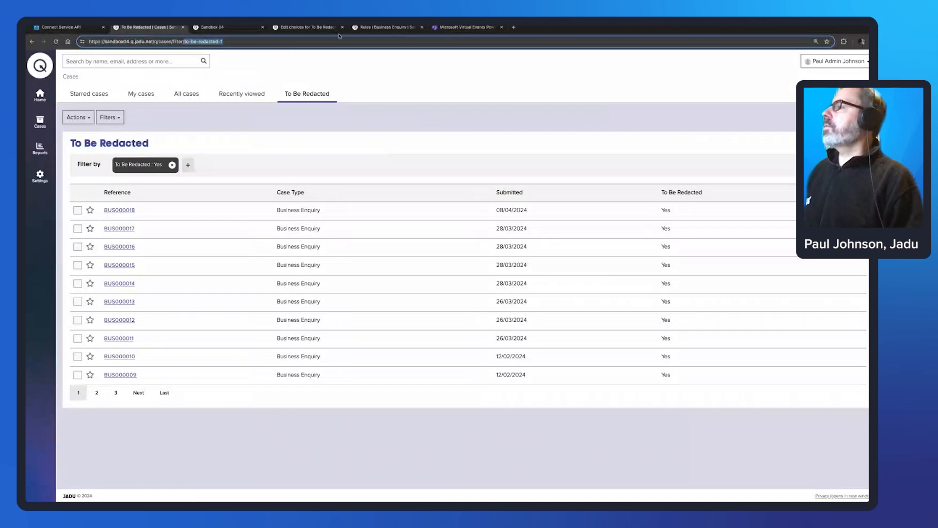
Back in Jadu Connect, open the xfp service API from the system settings and highlight its URI.
left_click(220, 27)
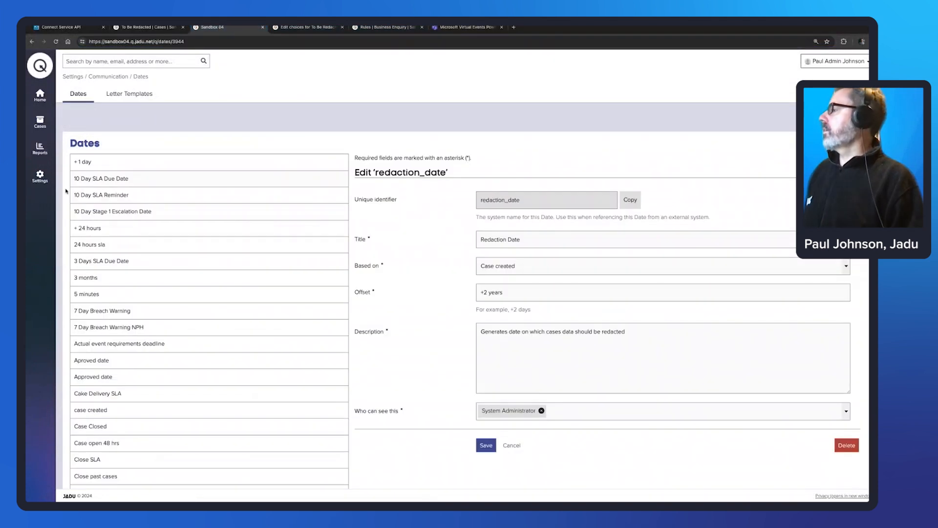
left_click(39, 185)
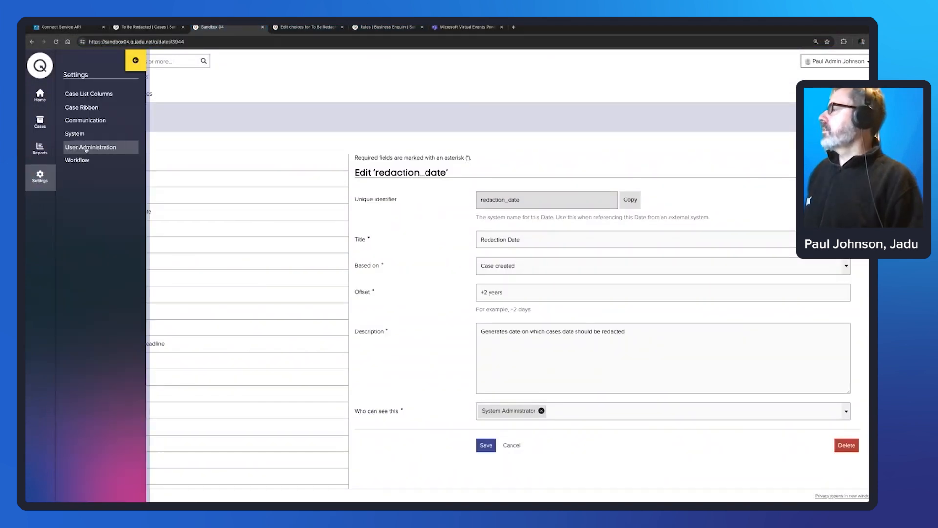
left_click(79, 135)
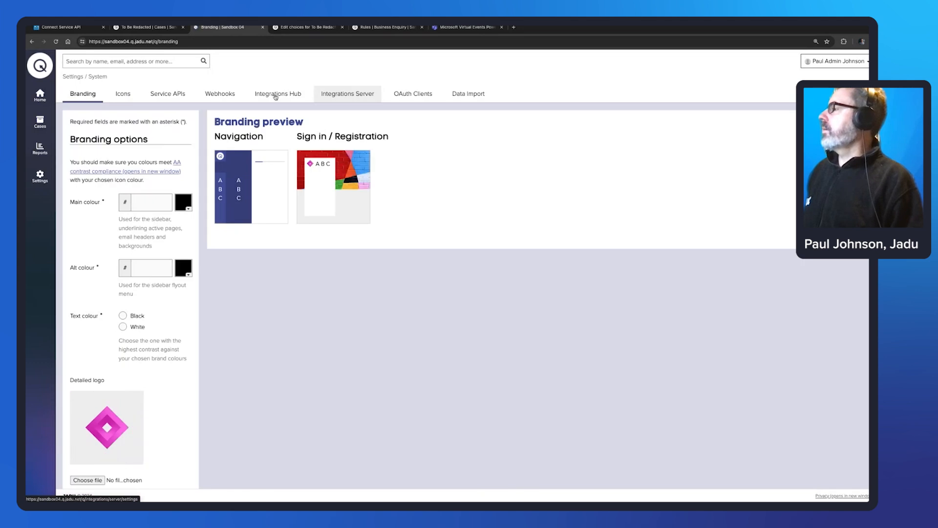
left_click(147, 95)
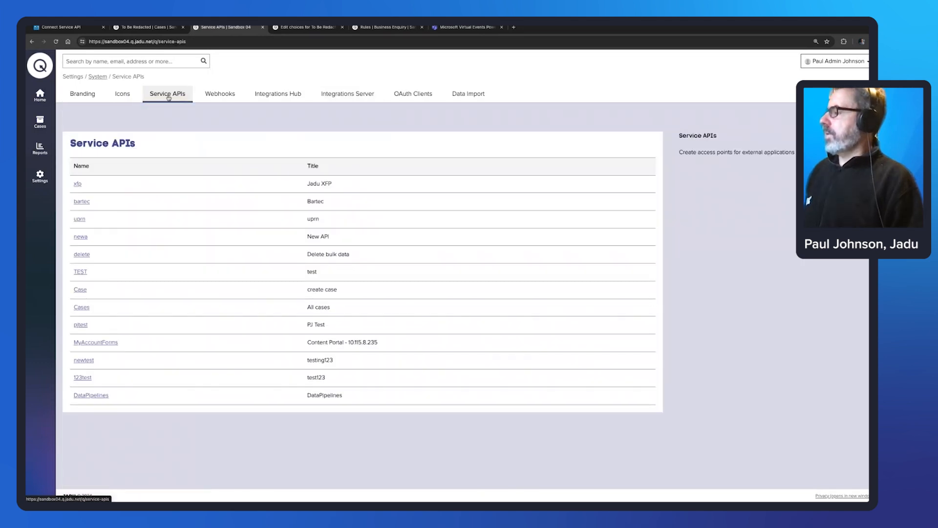
left_click(77, 184)
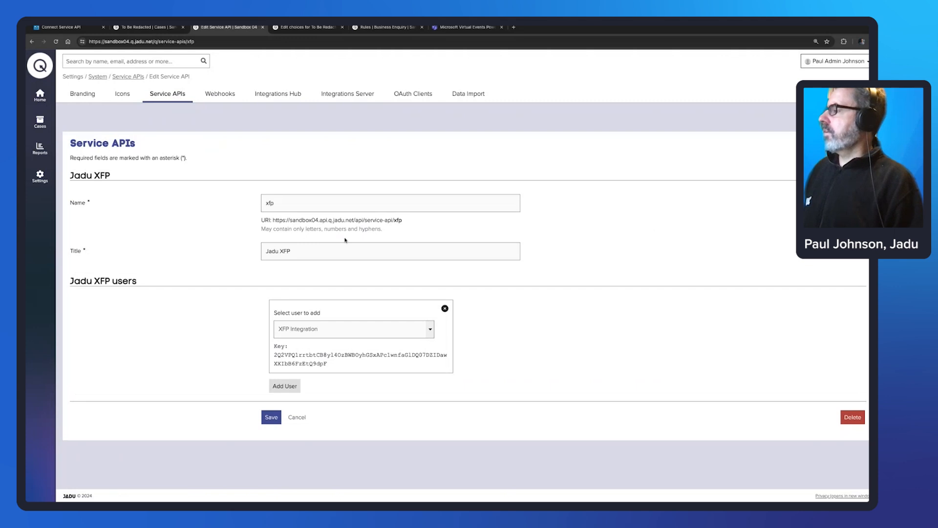
left_click_drag(274, 220, 403, 221)
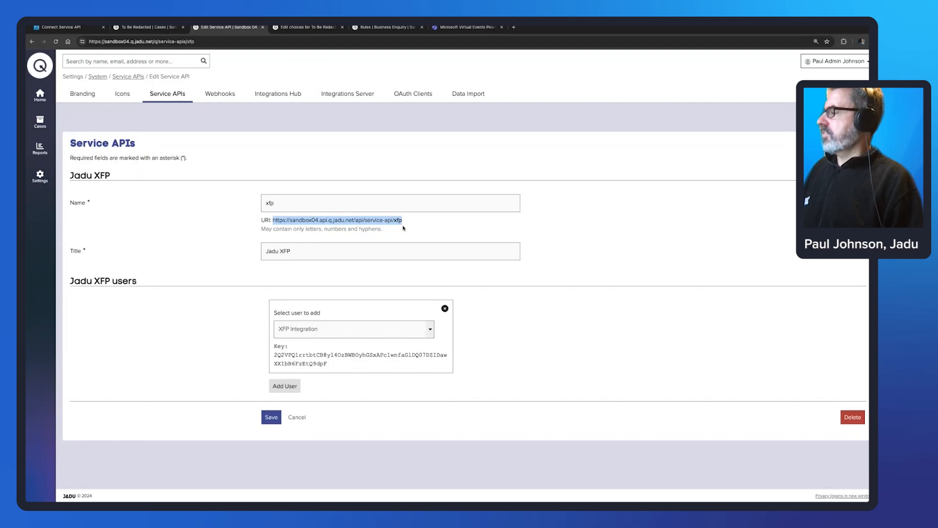
Compare the /bulk/redact/ segment of Postman's request URL with the endpoint in the Connect Service API documentation.
key("ctrl+Right")
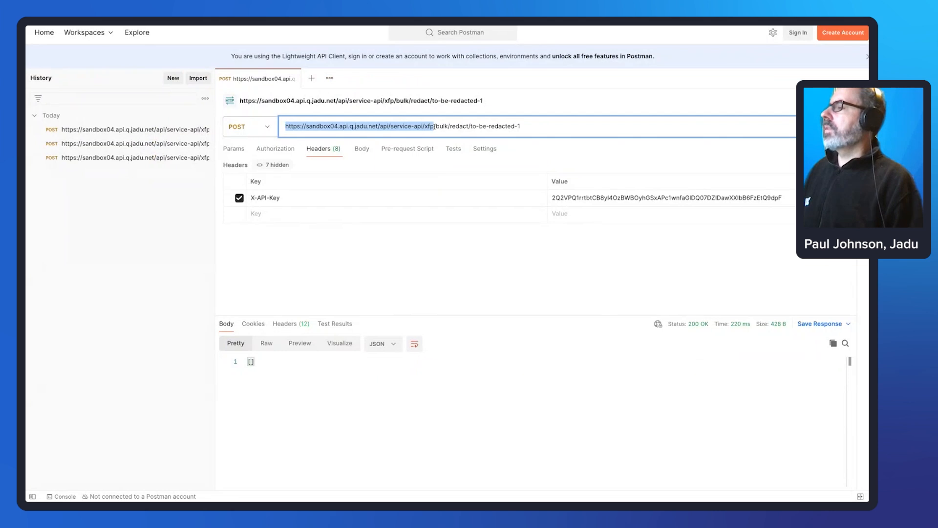
key("Right")
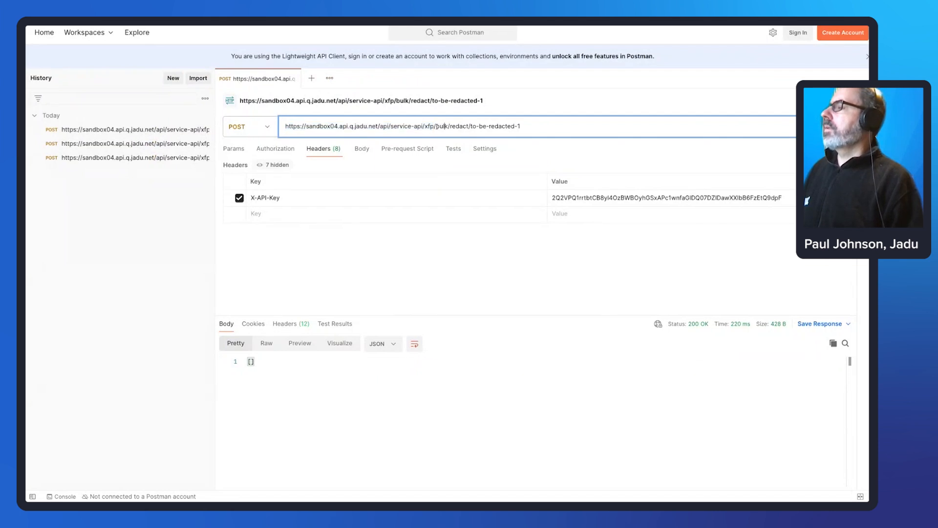
left_click_drag(433, 127, 471, 124)
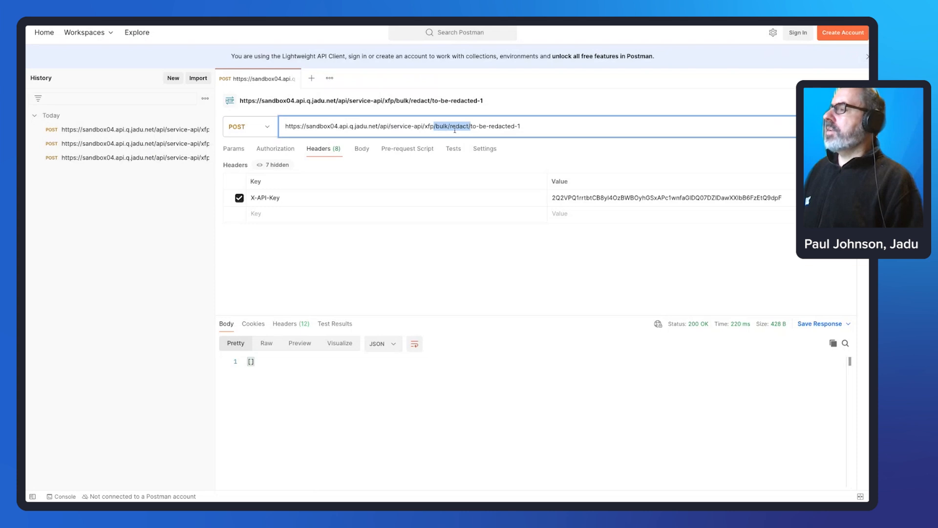
key("ctrl+Left")
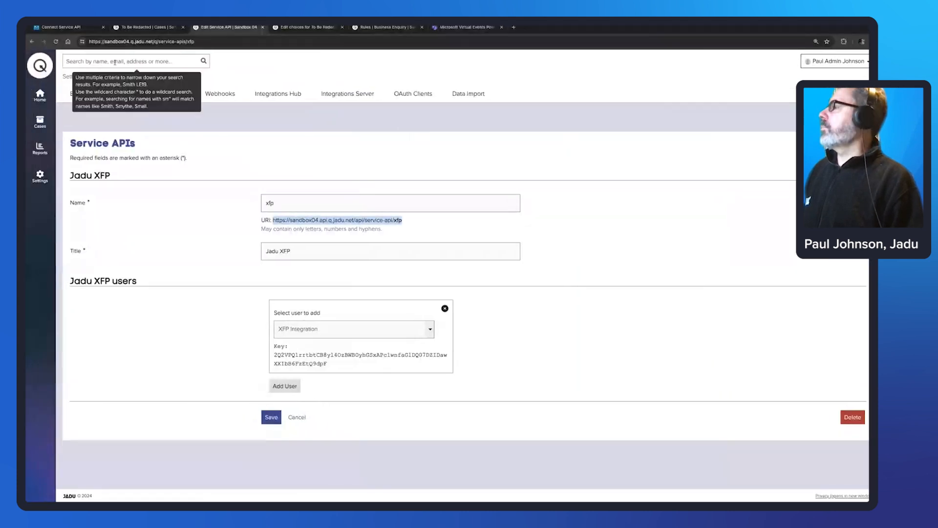
left_click(59, 28)
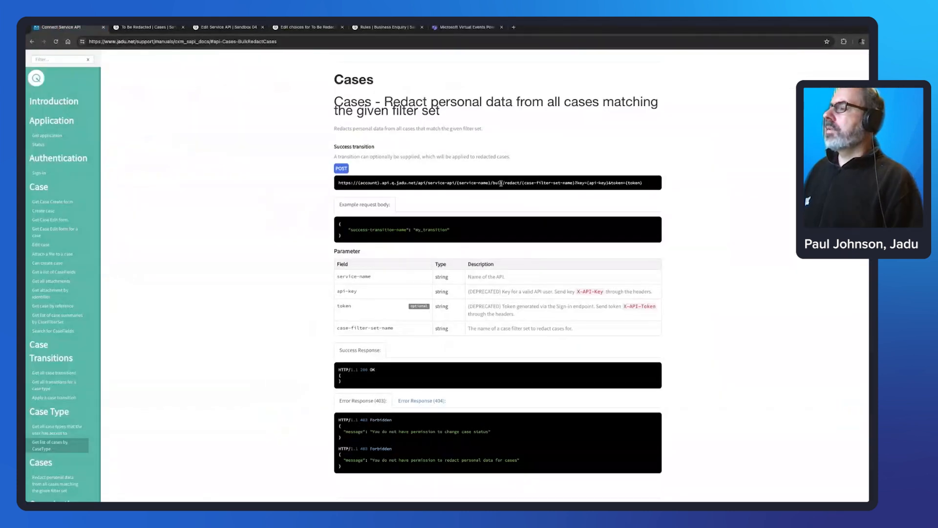
left_click_drag(491, 183, 523, 183)
Compare the filter name to-be-redacted-1 in Postman's request URL with the To Be Redacted case list's web address.
key("ctrl+Right")
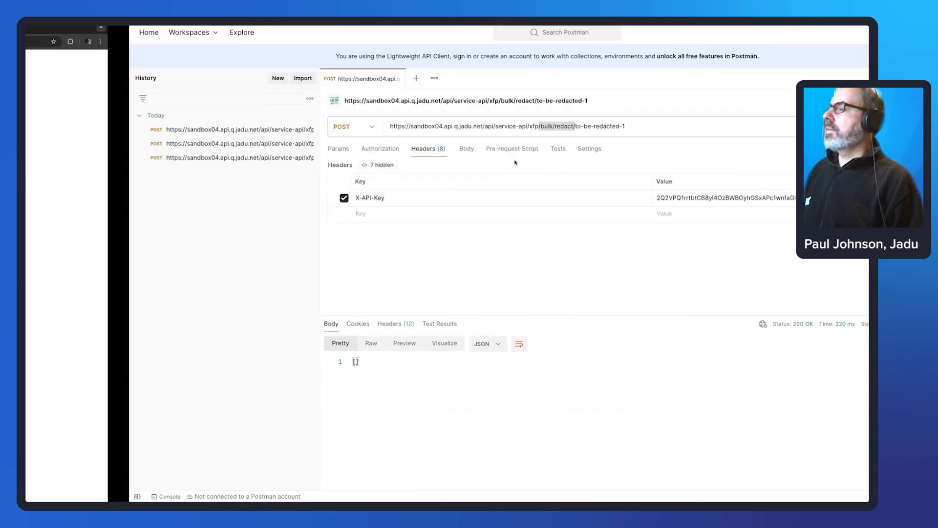
left_click(492, 126)
left_click_drag(521, 126, 472, 128)
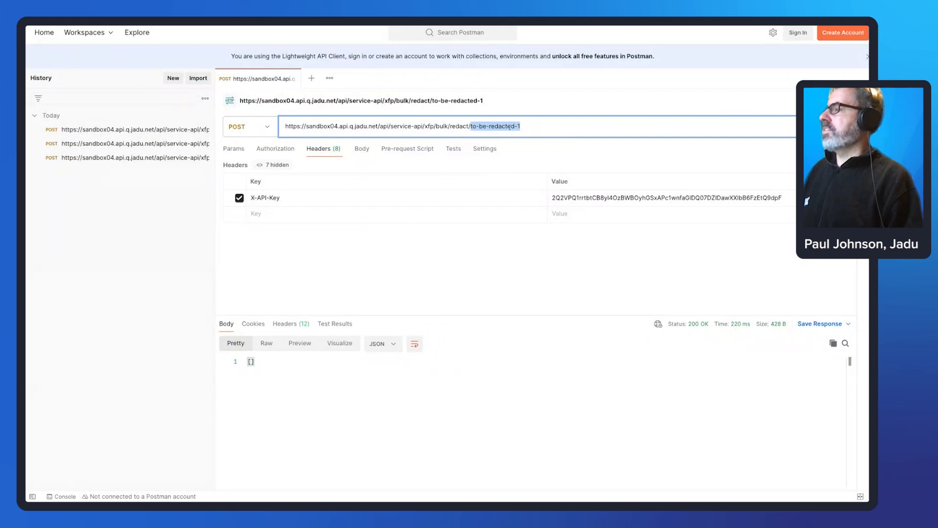
key("ctrl+Left")
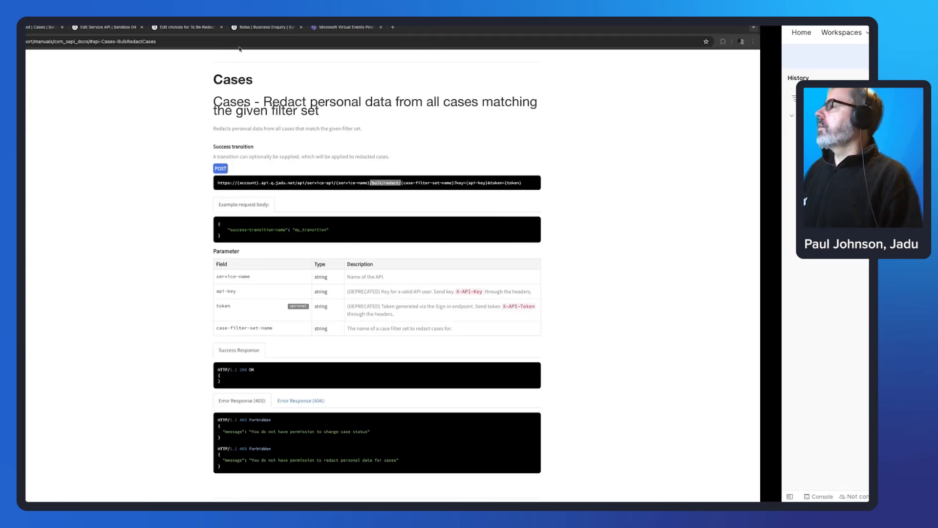
left_click(147, 27)
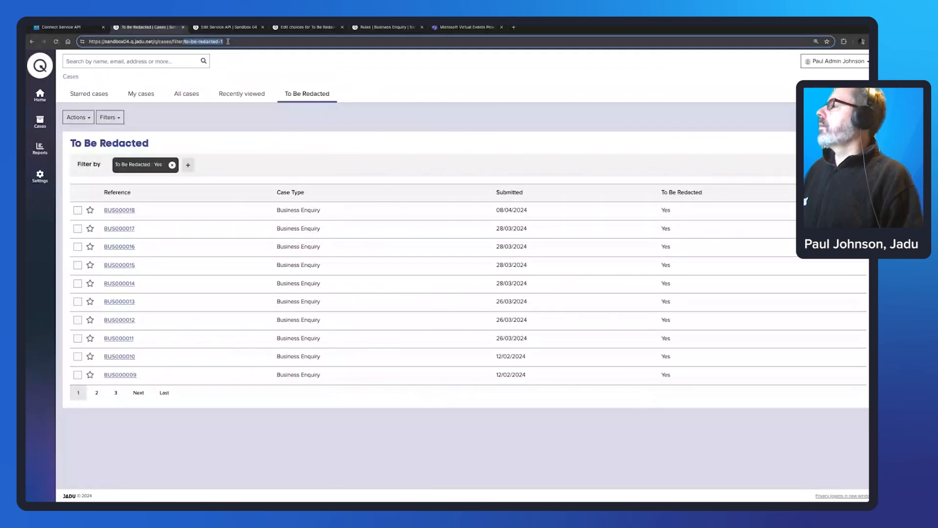
left_click_drag(196, 42, 183, 42)
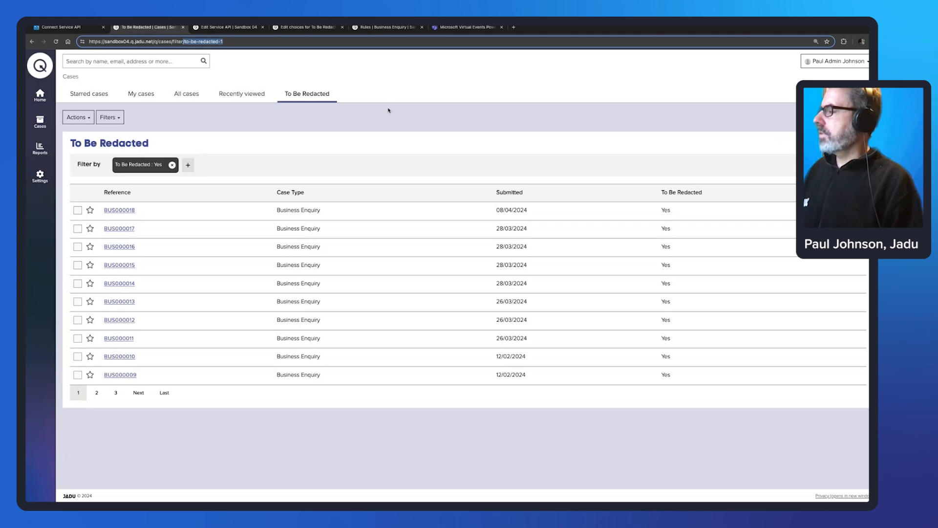
Switch to Postman and choose POST as the bulk redact request's method.
key("ctrl+Right")
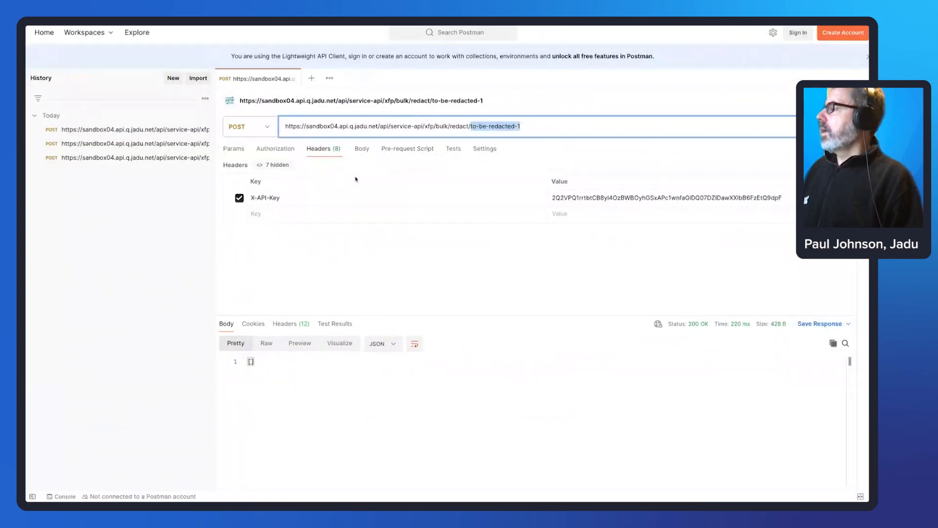
left_click(268, 132)
left_click(246, 169)
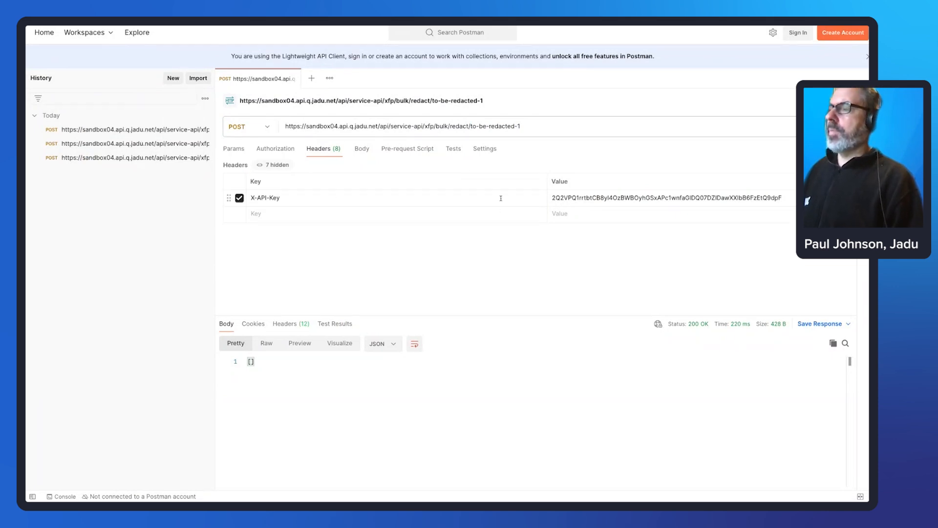
Highlight the X-API-Key header name in the bulk redact documentation and return to the request headers in Postman.
key("ctrl+Left")
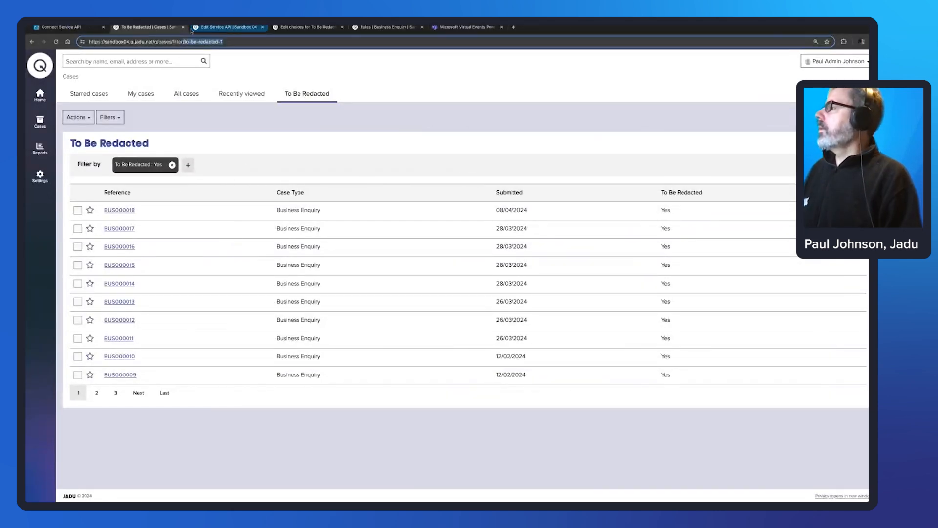
left_click(70, 27)
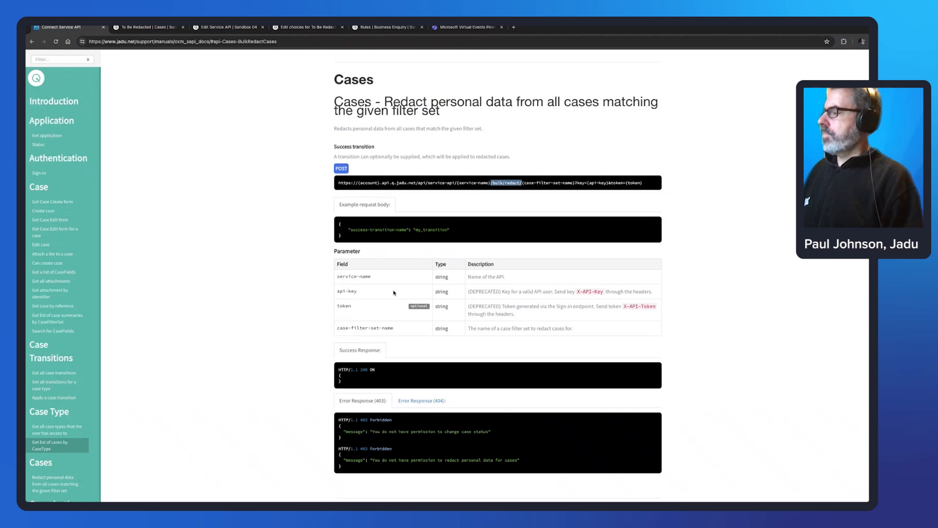
left_click(579, 292)
left_click_drag(579, 292, 605, 293)
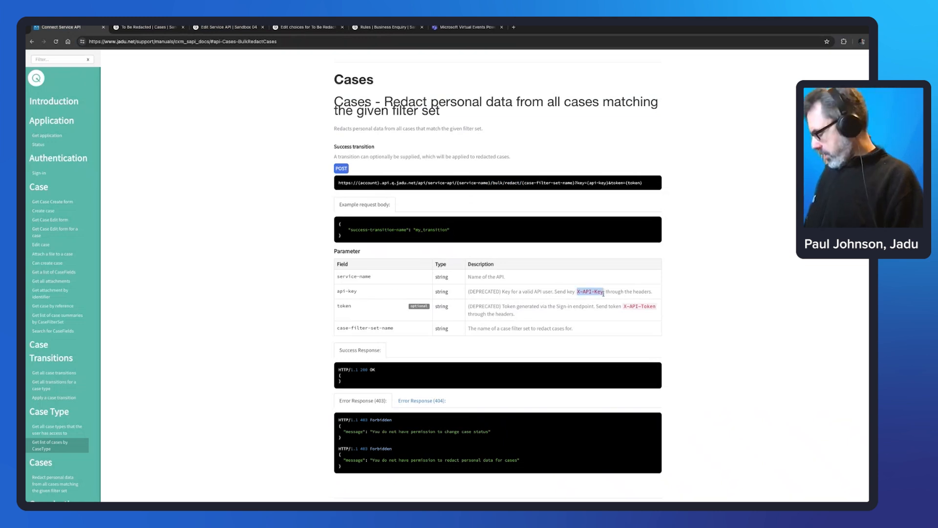
key("alt+Tab")
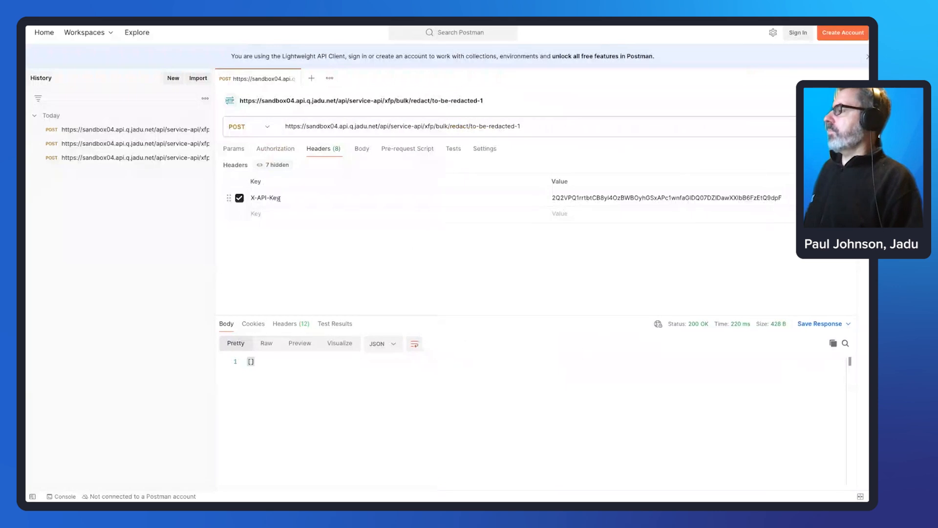
Compare the X-API-Key header in Postman with the XFP Integration user's key on Jadu Connect's Jadu XFP service API page.
left_click(281, 198)
left_click_drag(283, 198, 246, 199)
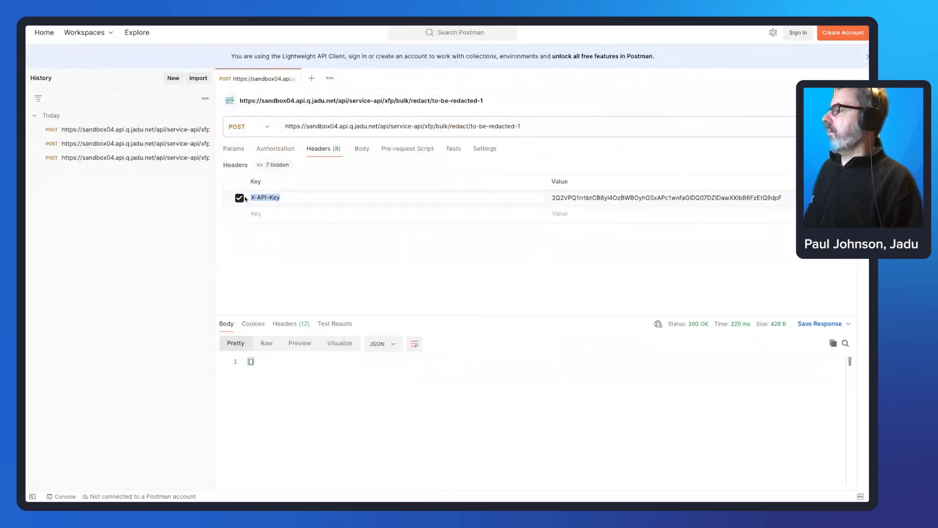
left_click(365, 266)
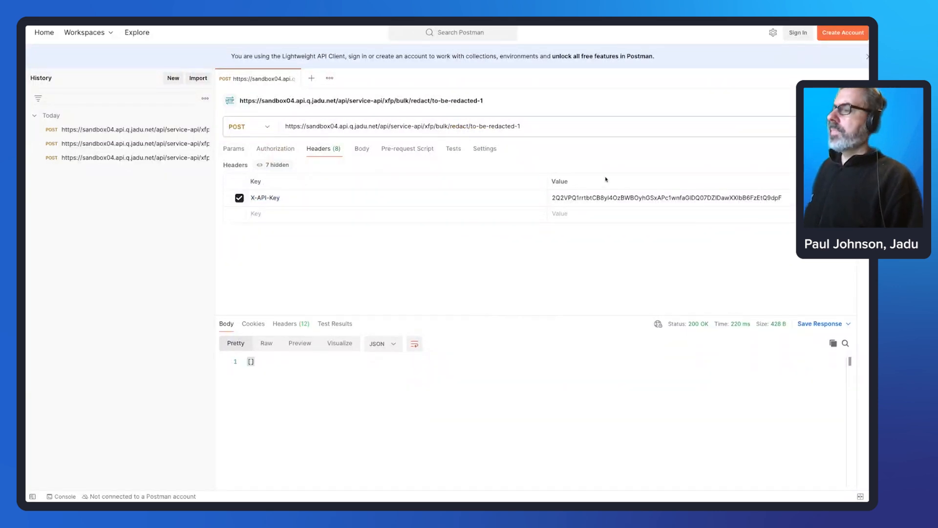
key("ctrl+Left")
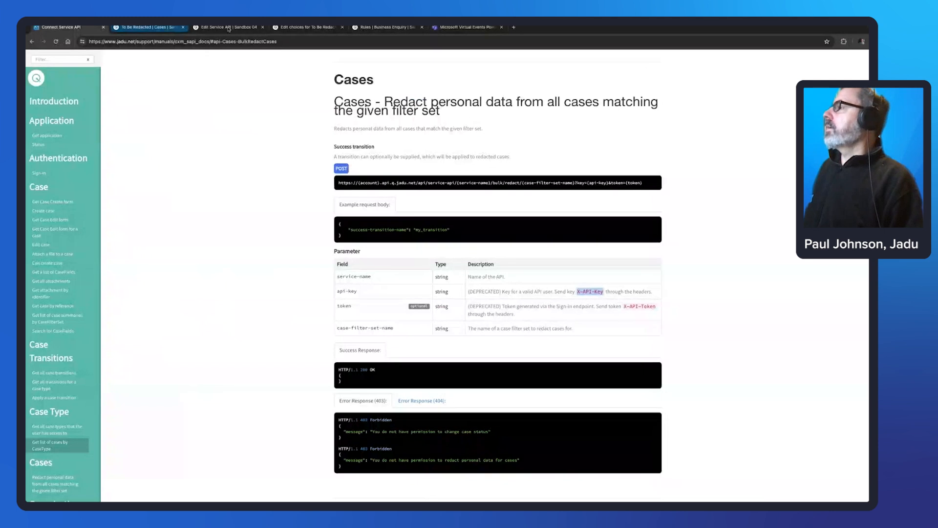
left_click(237, 28)
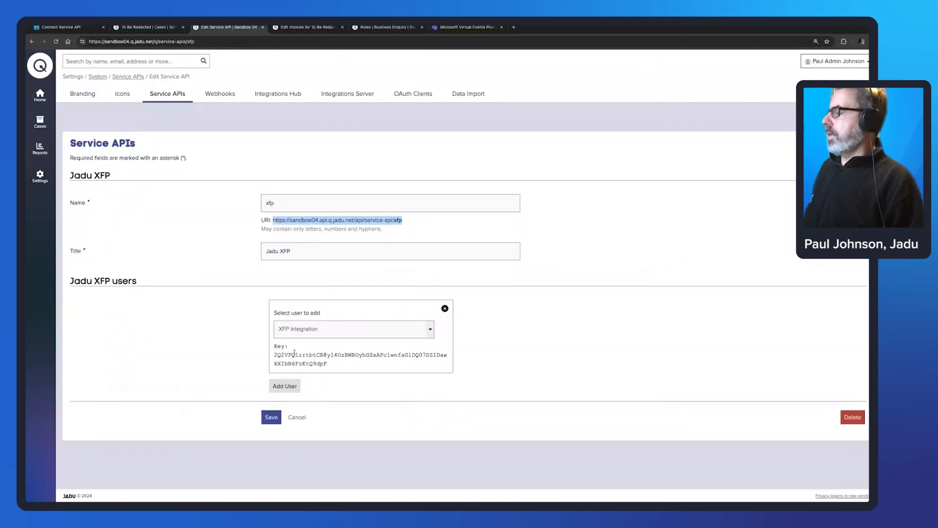
left_click_drag(275, 355, 328, 363)
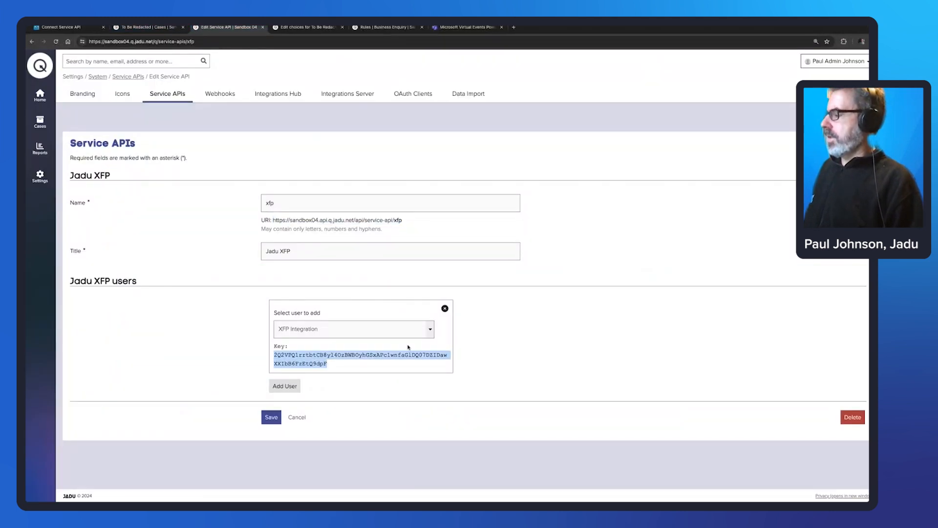
key("ctrl+Right")
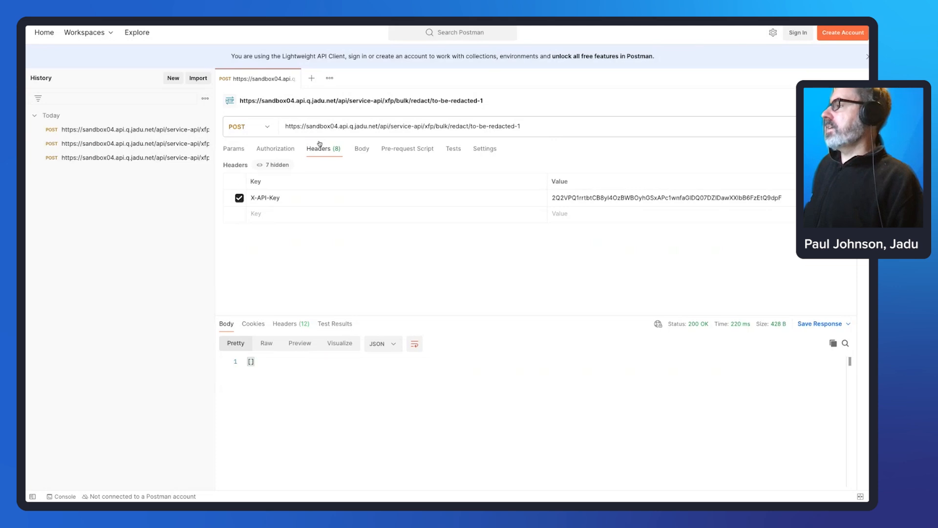
Highlight the request URL in Postman and send the POST bulk redact request for the to-be-redacted-1 filter.
left_click_drag(522, 126, 276, 126)
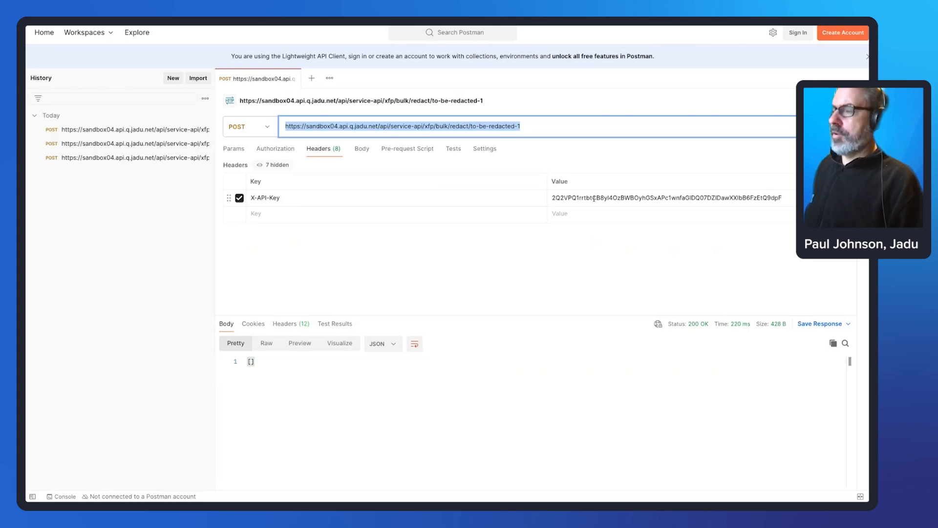
left_click(706, 170)
key("ctrl+Return")
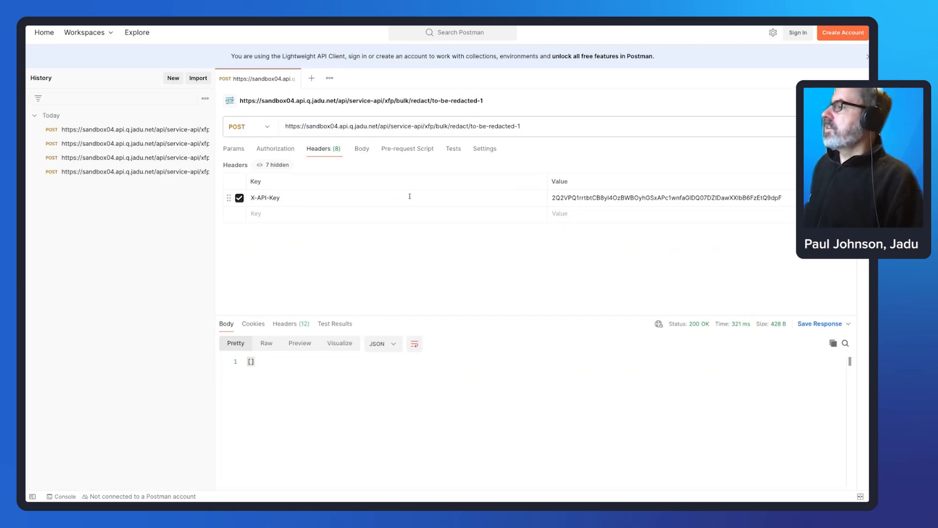
Switch to Jadu Connect, reload the To Be Redacted case list and examine the timeline of the first case.
key("ctrl+Left")
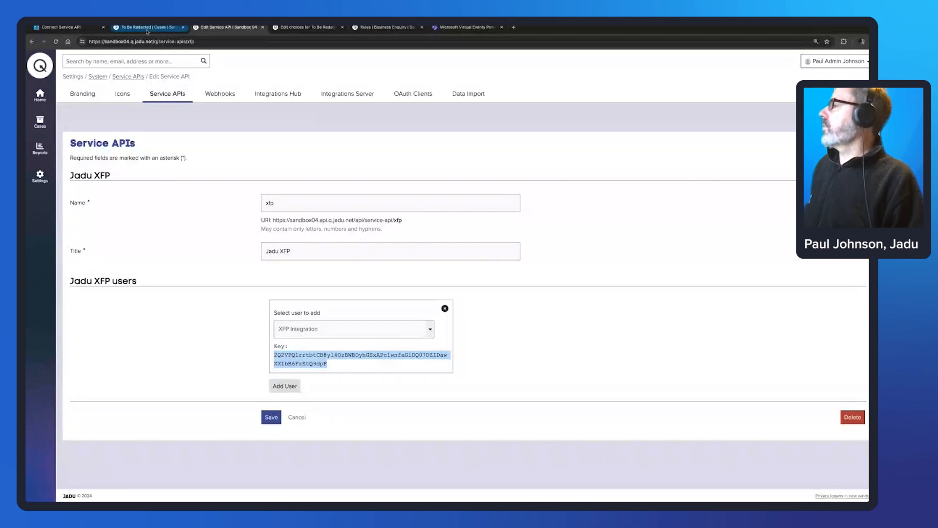
left_click(147, 27)
left_click(306, 93)
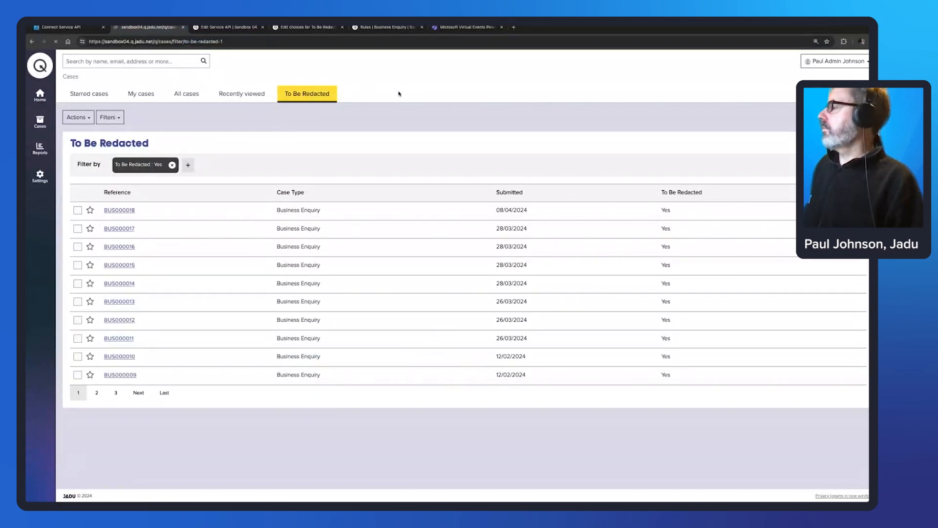
left_click(123, 211)
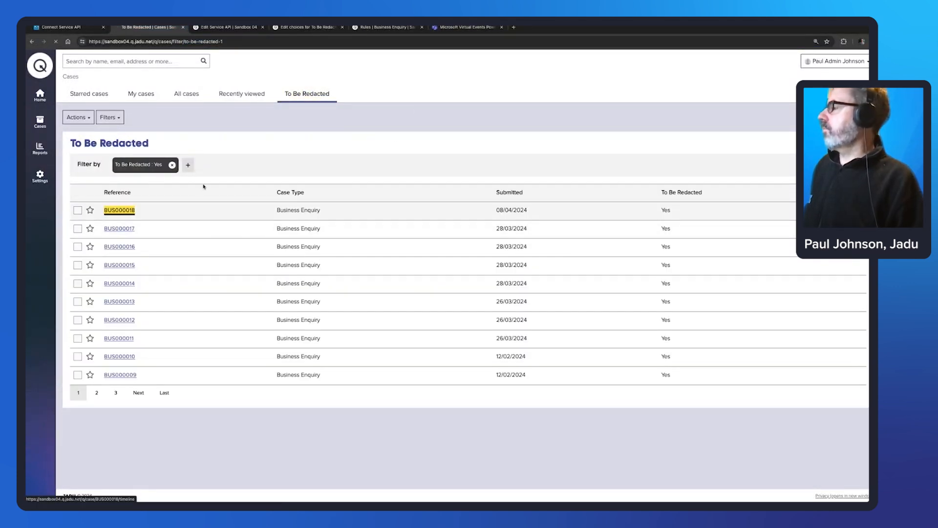
scroll(239, 146, "down", 3)
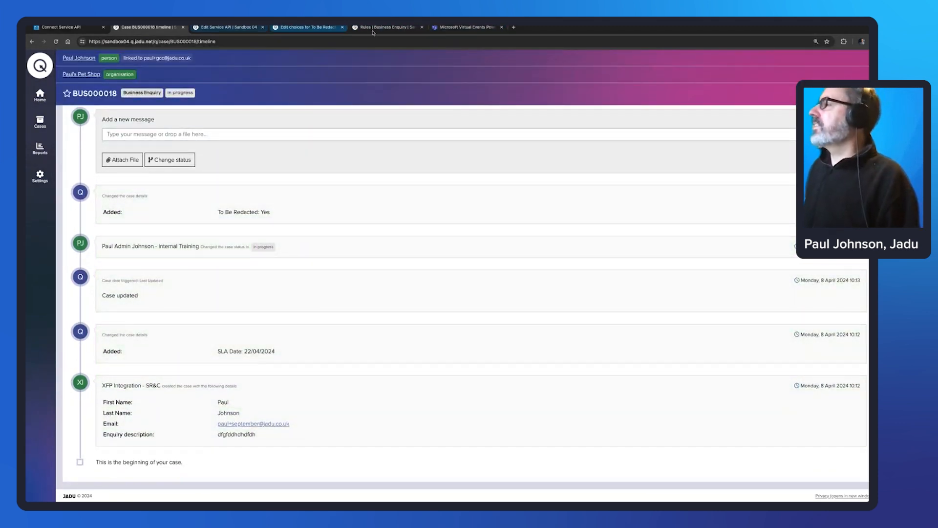
key("ctrl+Right")
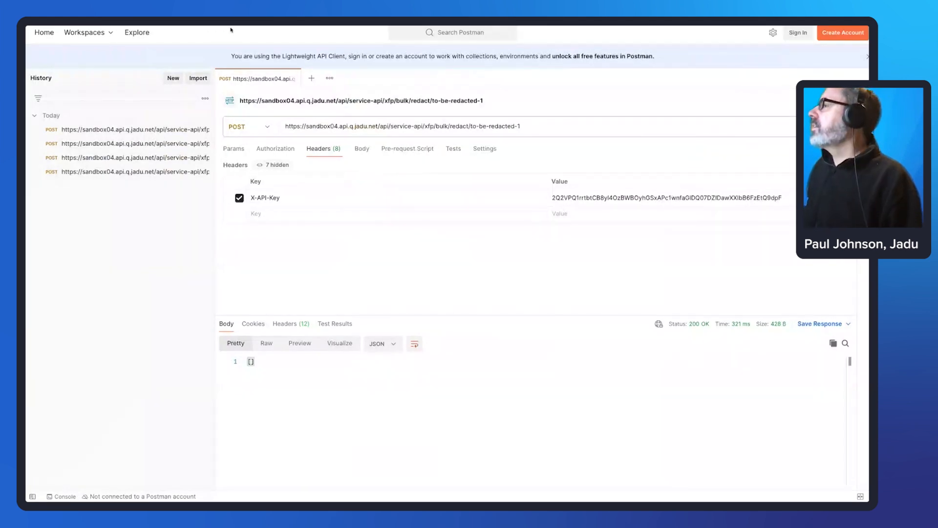
key("ctrl+Left")
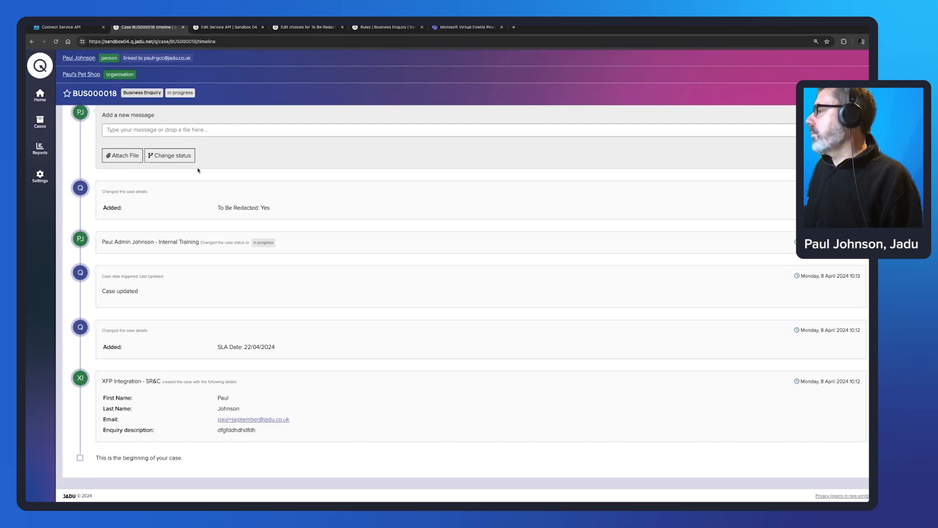
Highlight the first name, last name and email details in the timeline entry that created the case.
left_click_drag(218, 402, 104, 401)
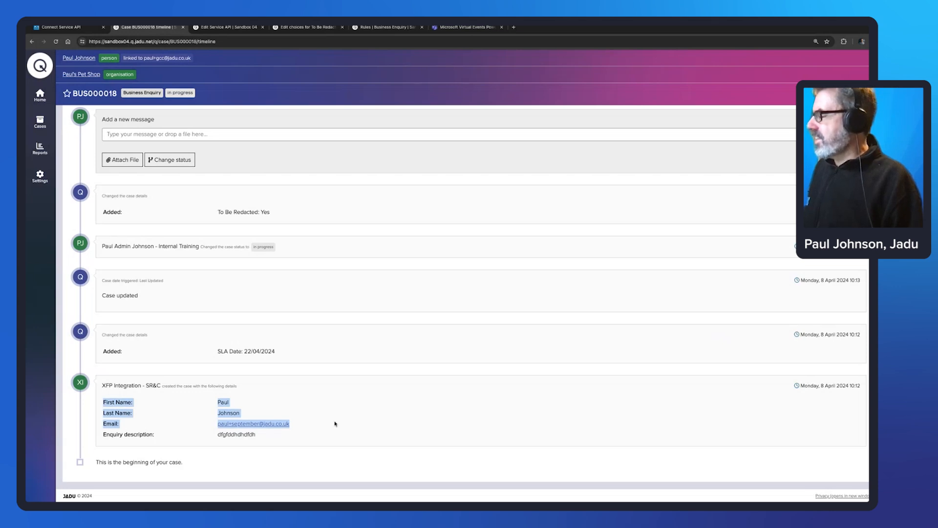
key("ctrl+Right")
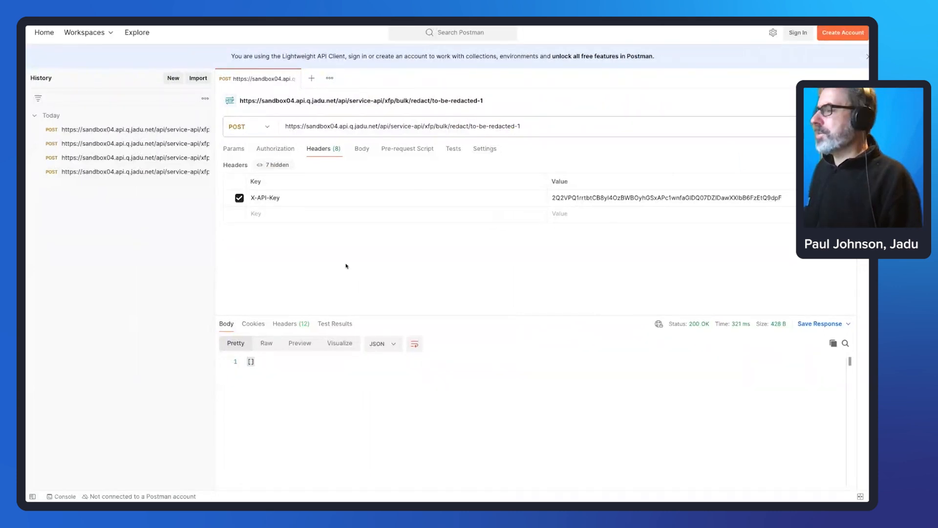
key("ctrl+Left")
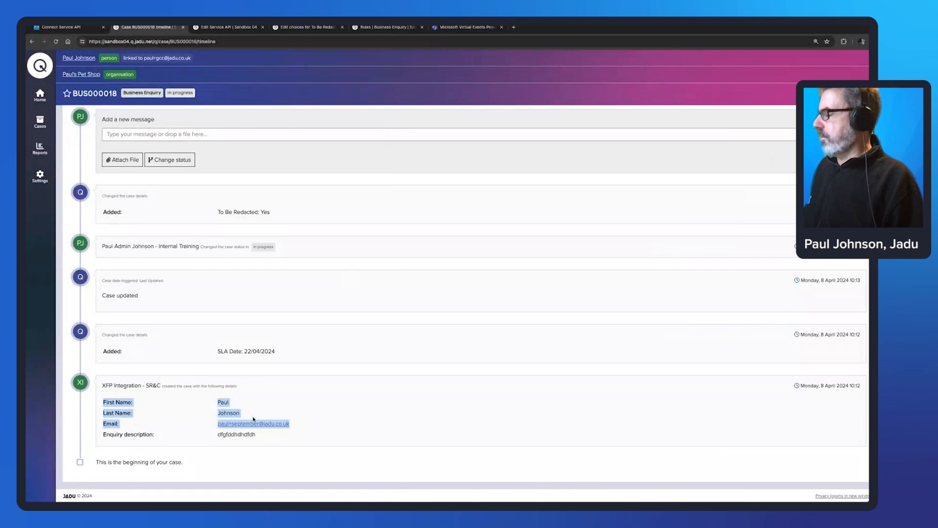
left_click(137, 405)
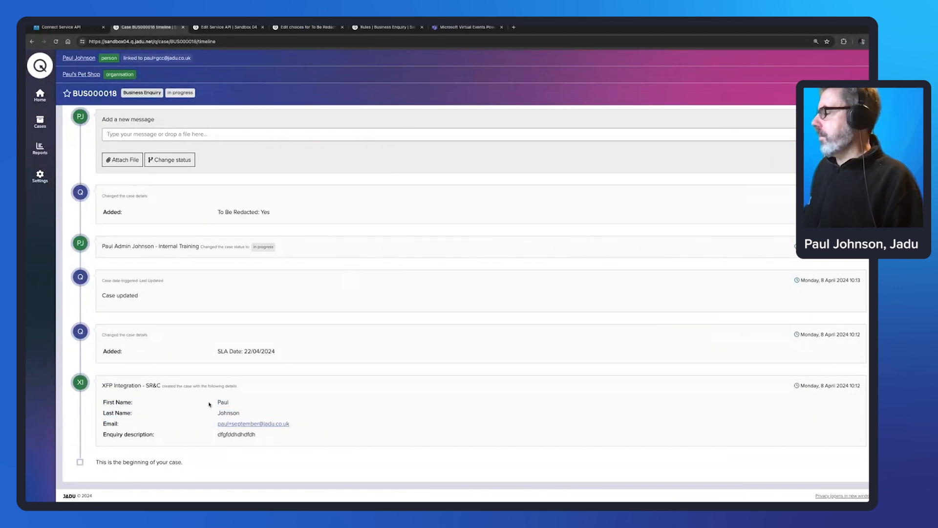
left_click_drag(216, 402, 233, 402)
double_click(221, 412)
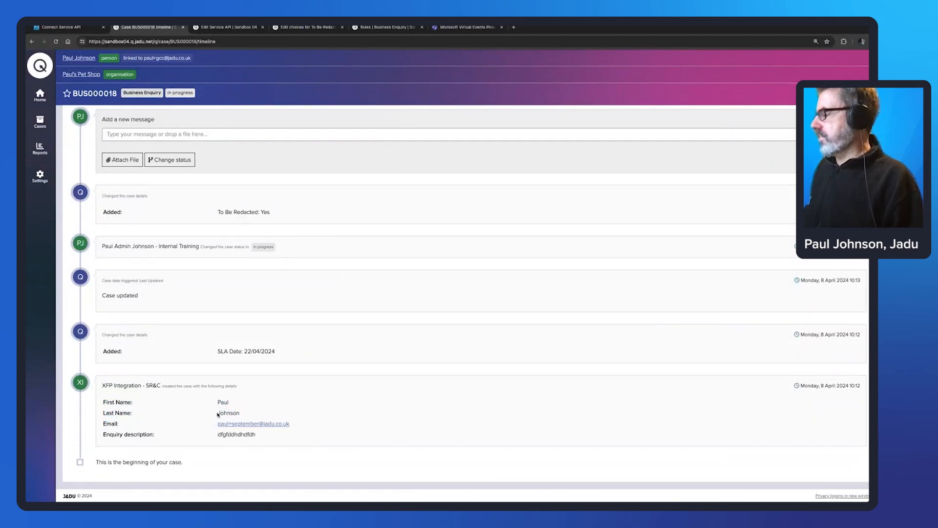
left_click_drag(297, 425, 217, 424)
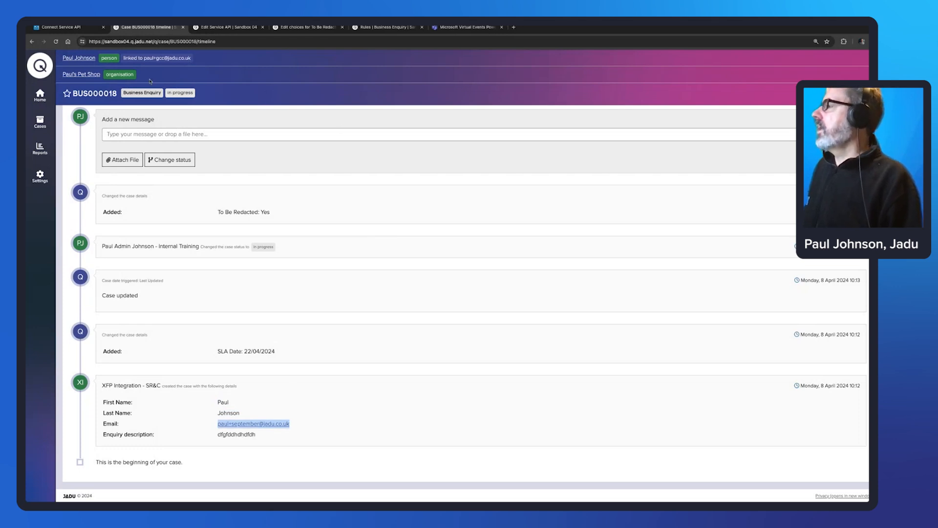
Highlight the linked person and organisation in the case header and open the case's attached files.
left_click_drag(148, 78, 60, 59)
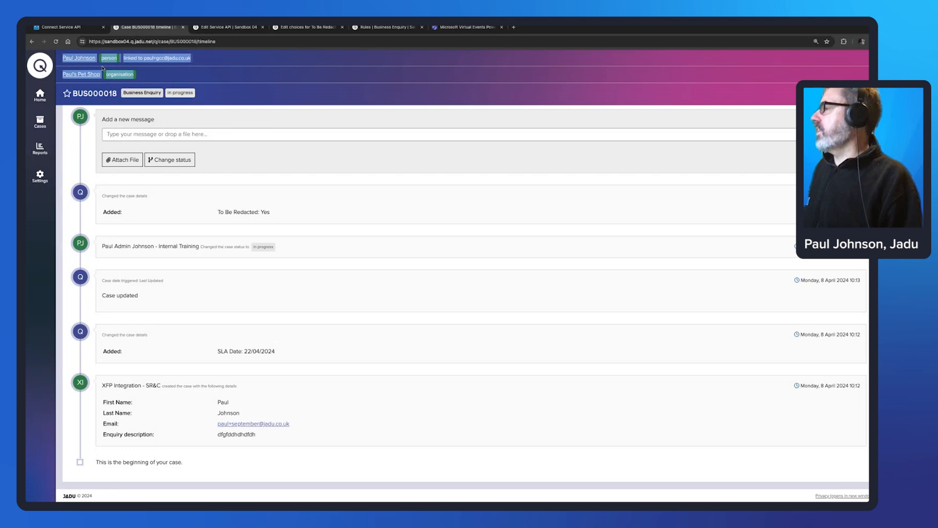
scroll(254, 181, "up", 3)
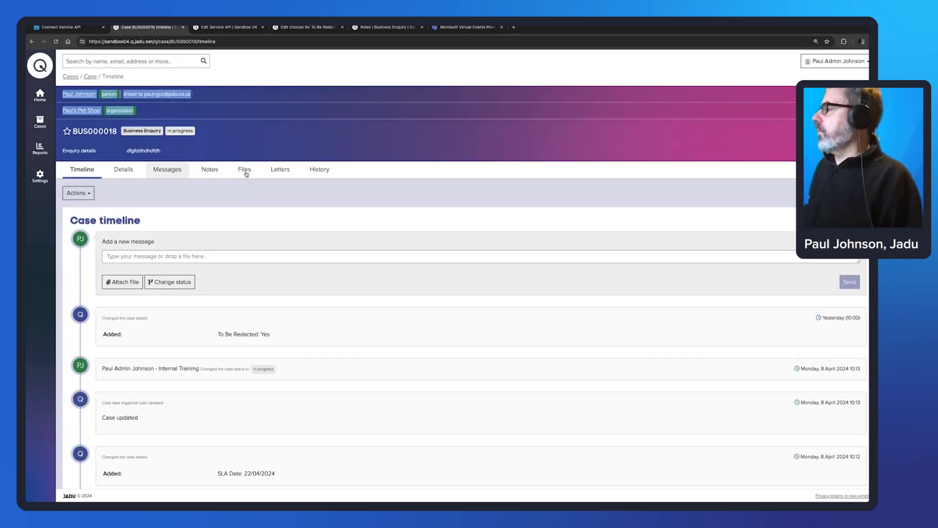
left_click(244, 170)
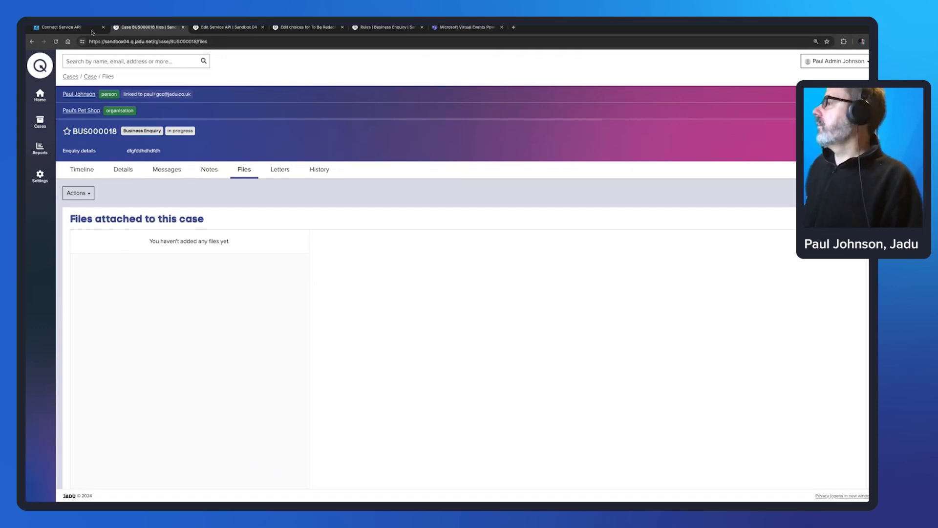
Review the To Be Redacted field's choice options and general settings, and return to the open case.
left_click(296, 29)
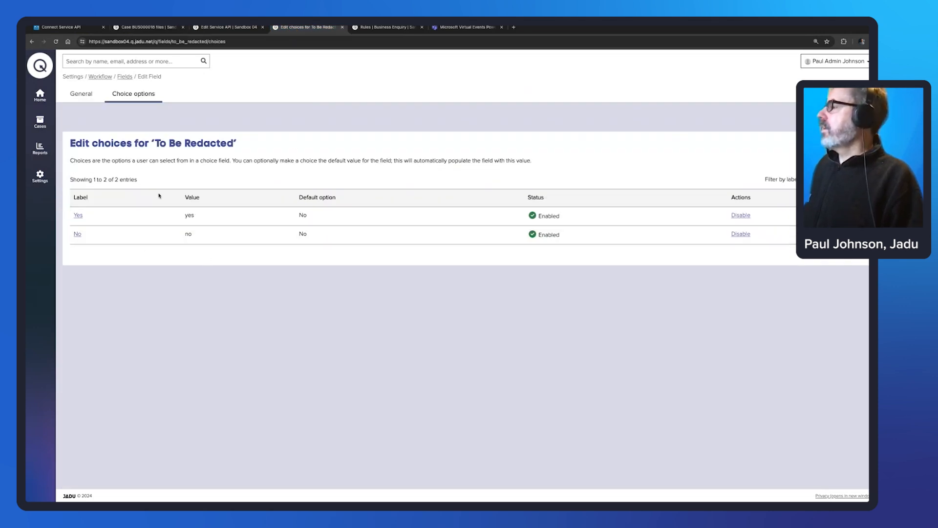
left_click(82, 94)
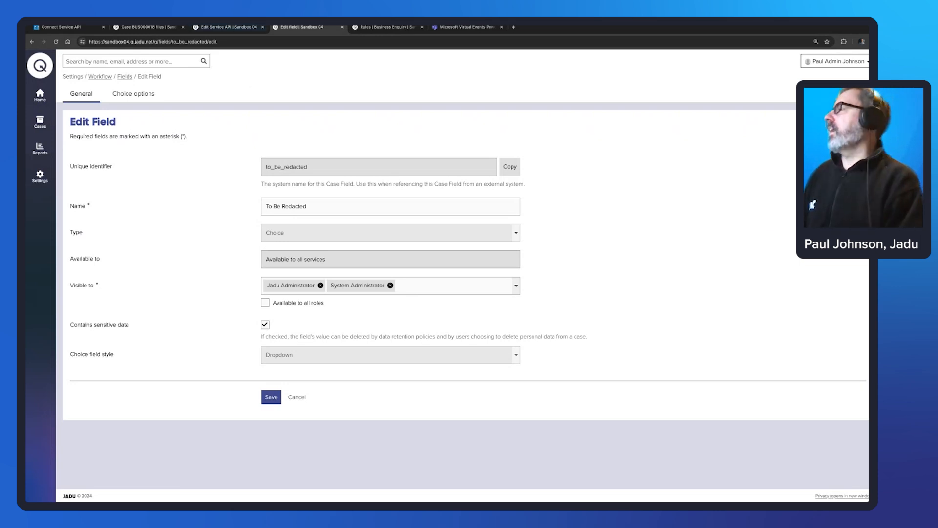
left_click(159, 28)
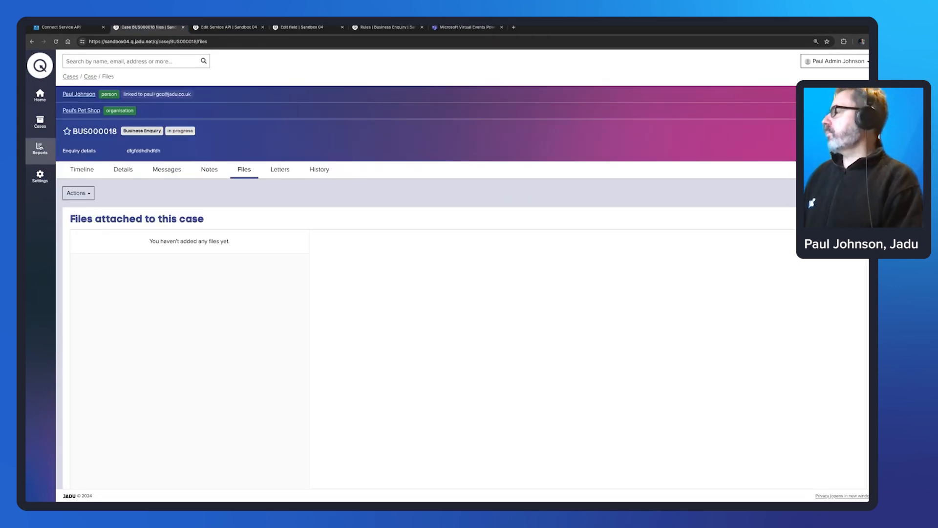
Compare the first case's To Be Redacted value in the case list with the field's Contains sensitive data setting.
left_click(41, 122)
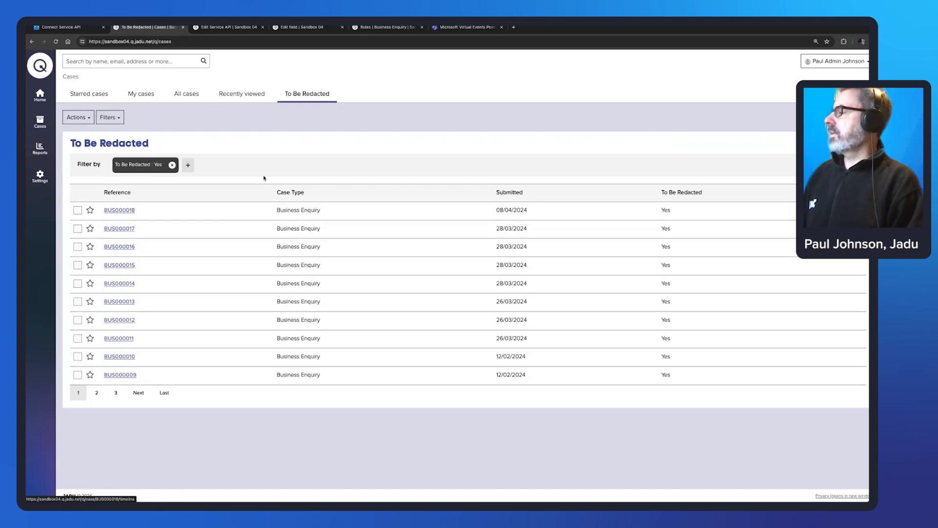
double_click(664, 210)
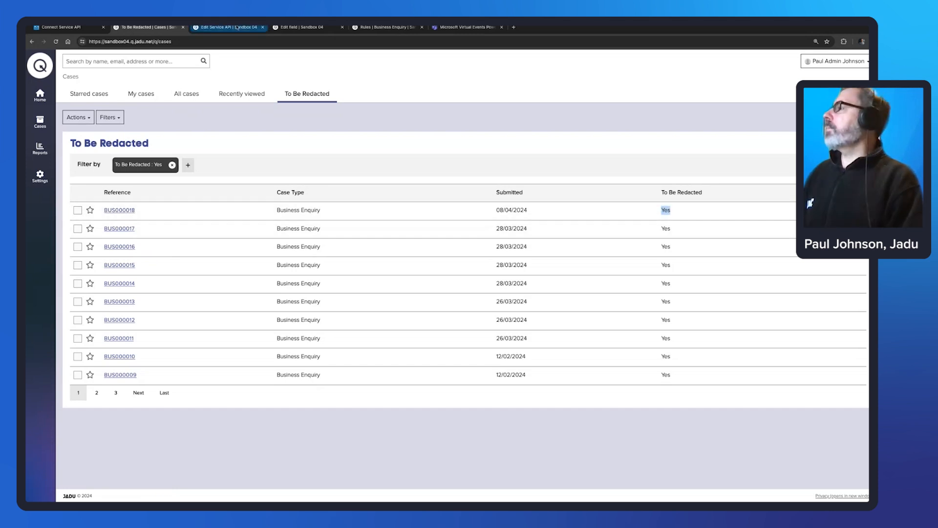
left_click(307, 28)
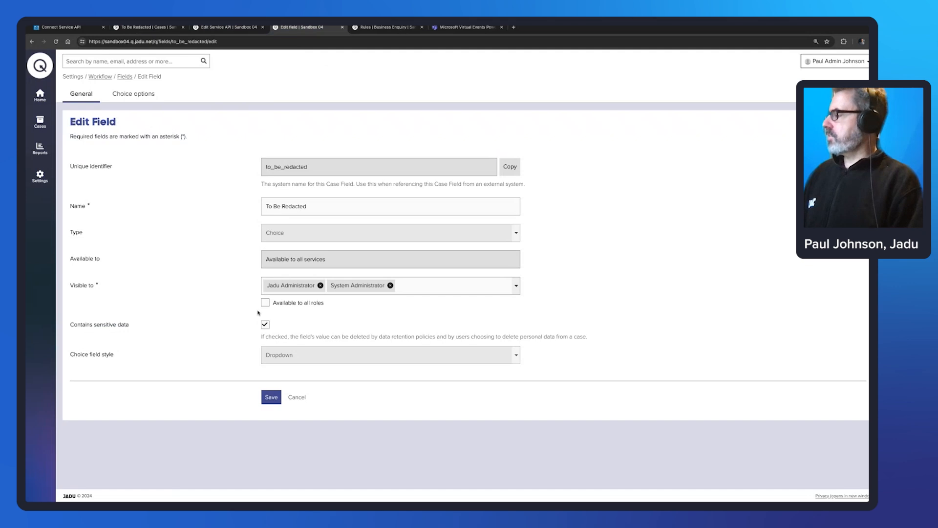
left_click(147, 27)
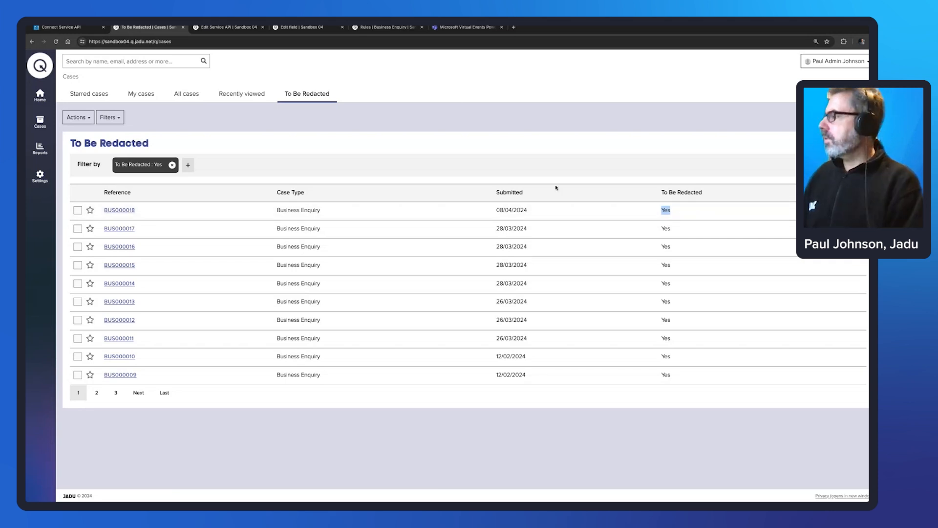
Switch to Jadu Central to review the forms Data Retention policies, and return to Jadu Connect's To Be Redacted list.
left_click(397, 139)
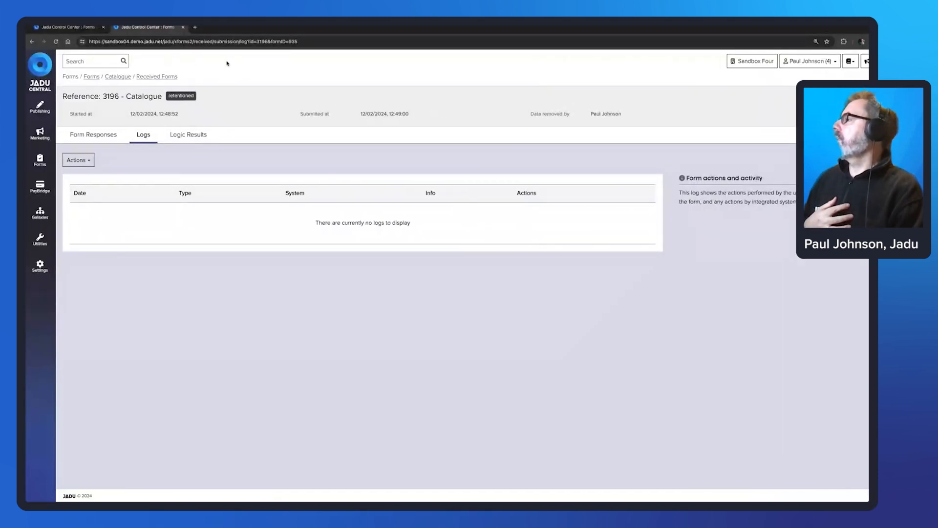
left_click(68, 26)
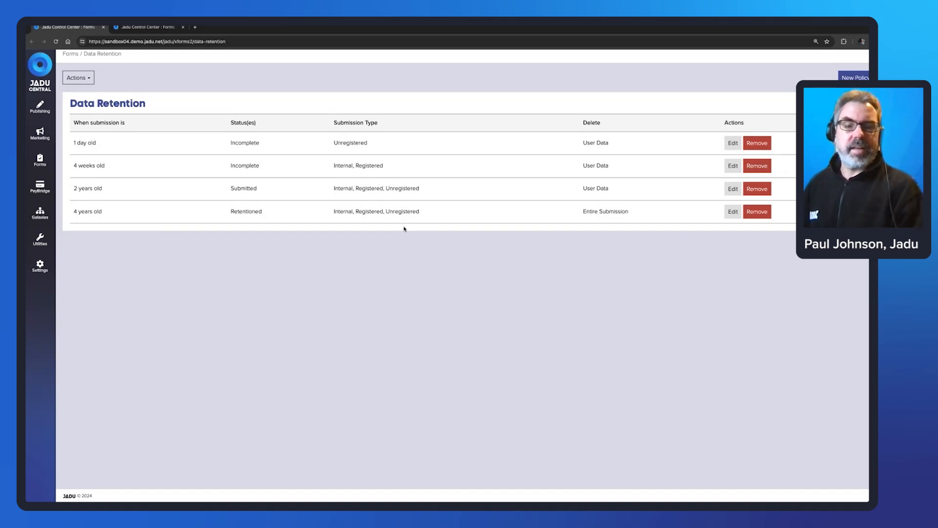
key("ctrl+Right")
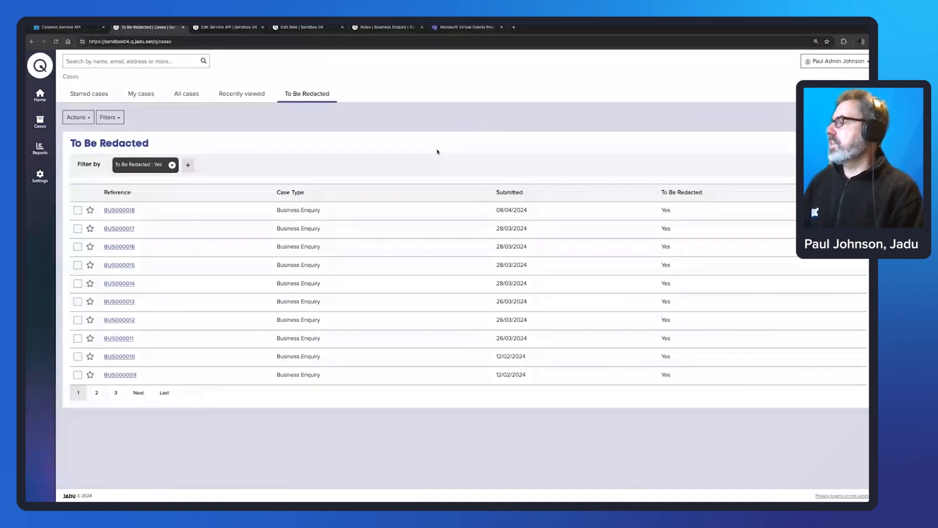